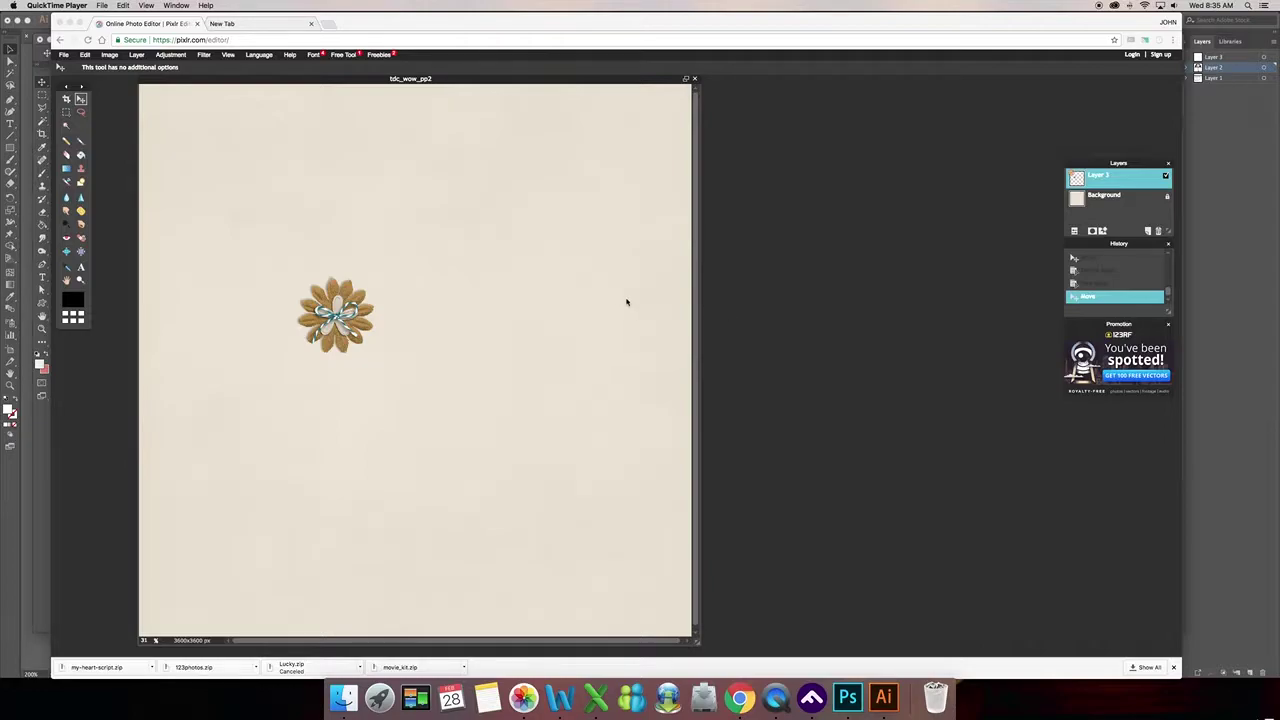
Step: Load pixlr.com/editor in the new Chrome tab from the 'pixlr' address suggestion
{"action": "left_click", "coordinate": [267, 22]}
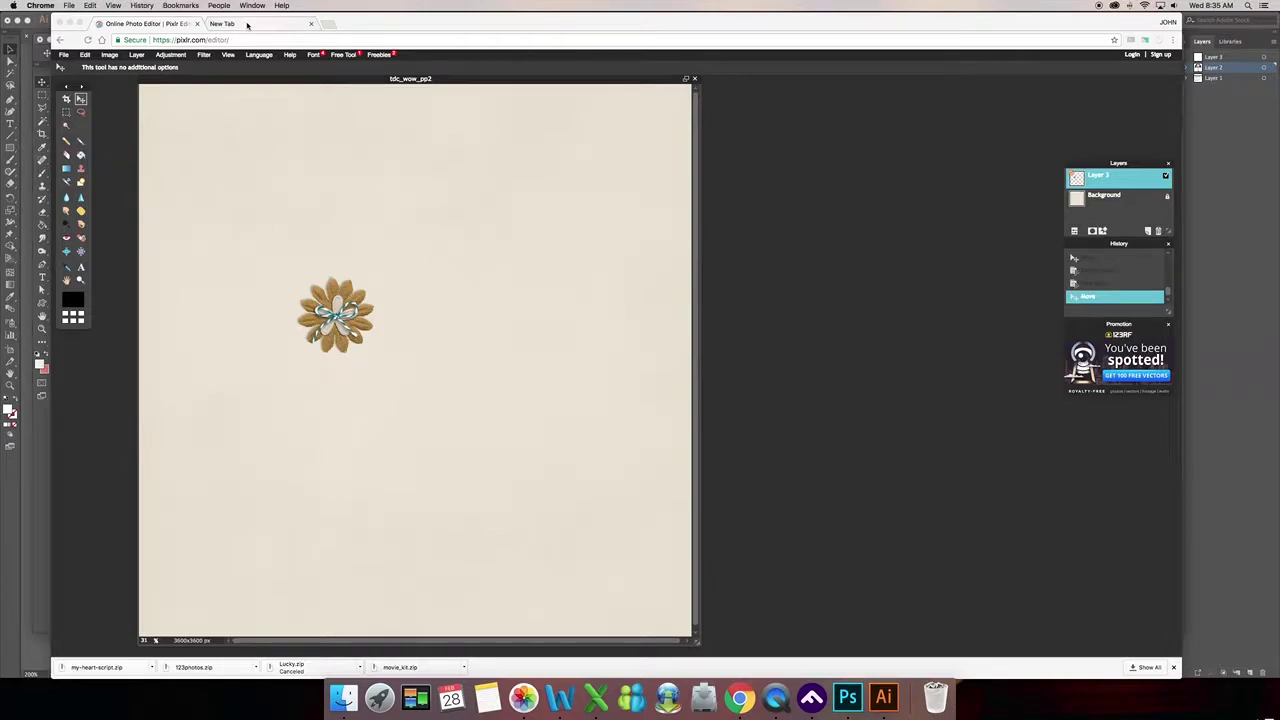
{"action": "type", "text": "p"}
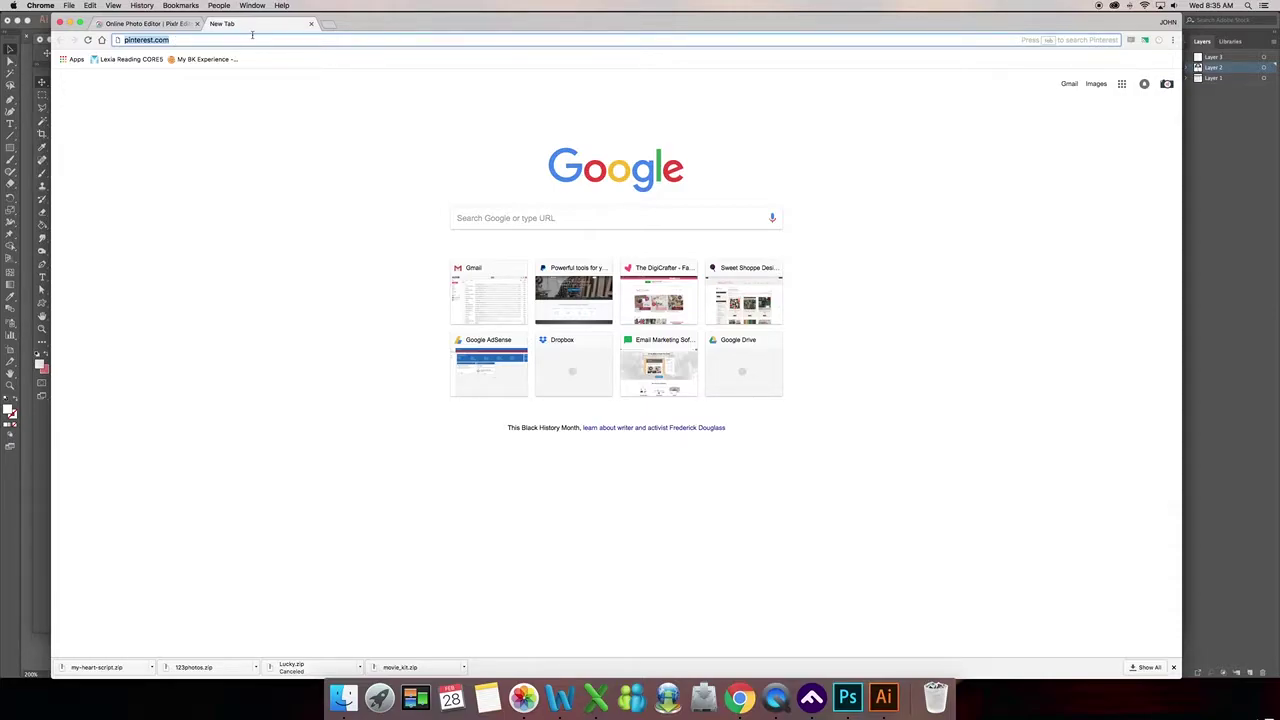
{"action": "type", "text": "ixlr editor"}
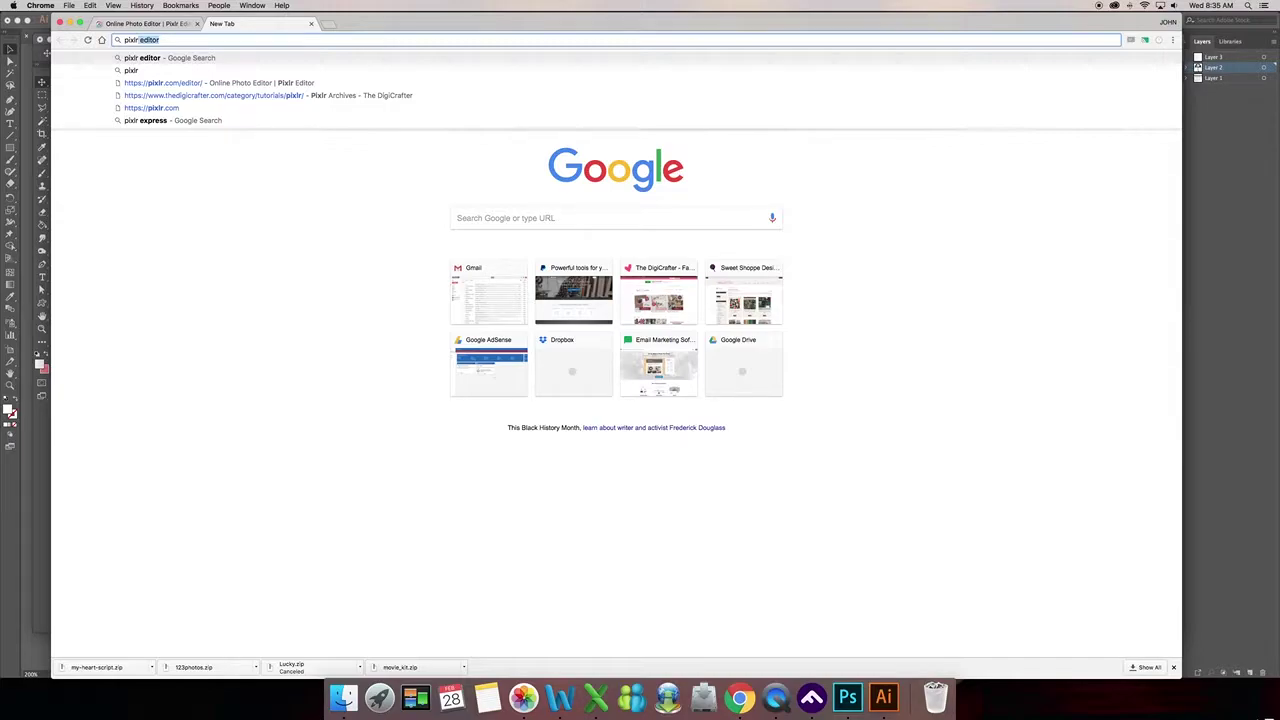
{"action": "left_click", "coordinate": [152, 84]}
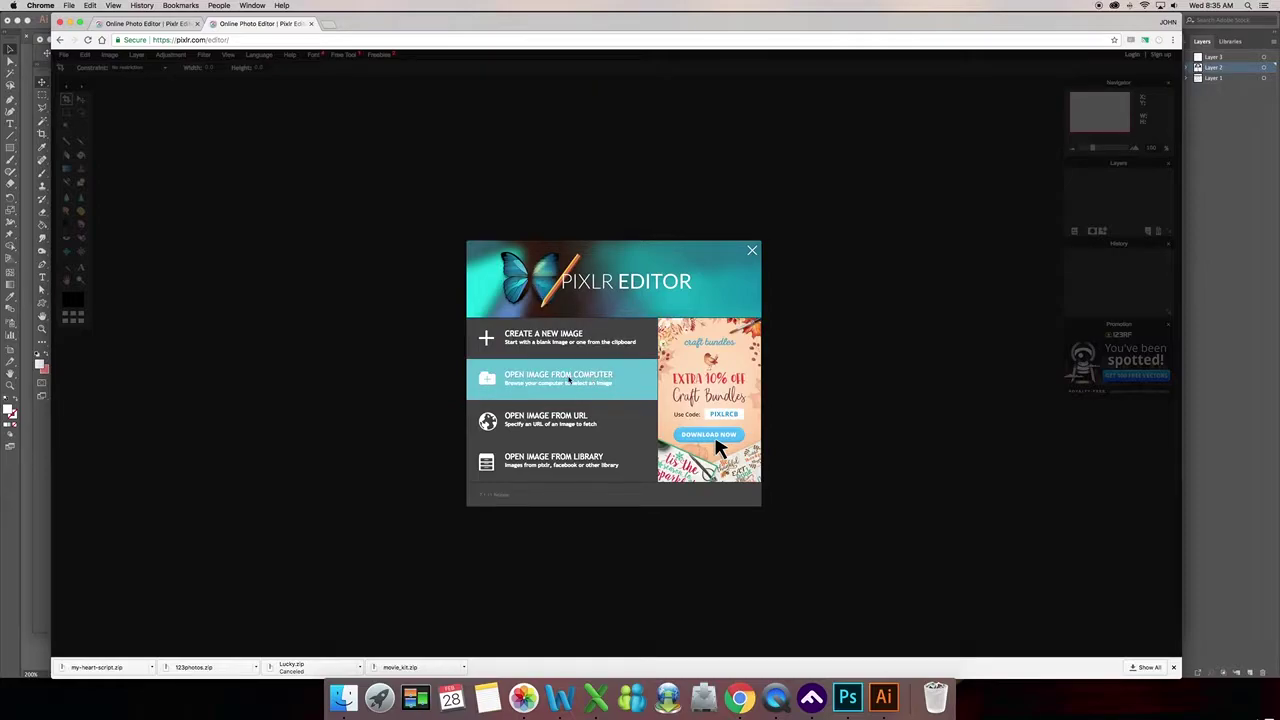
Step: Open tdc_wow_pp20.jpg from the computer as the lined-paper Background image
{"action": "left_click", "coordinate": [567, 379]}
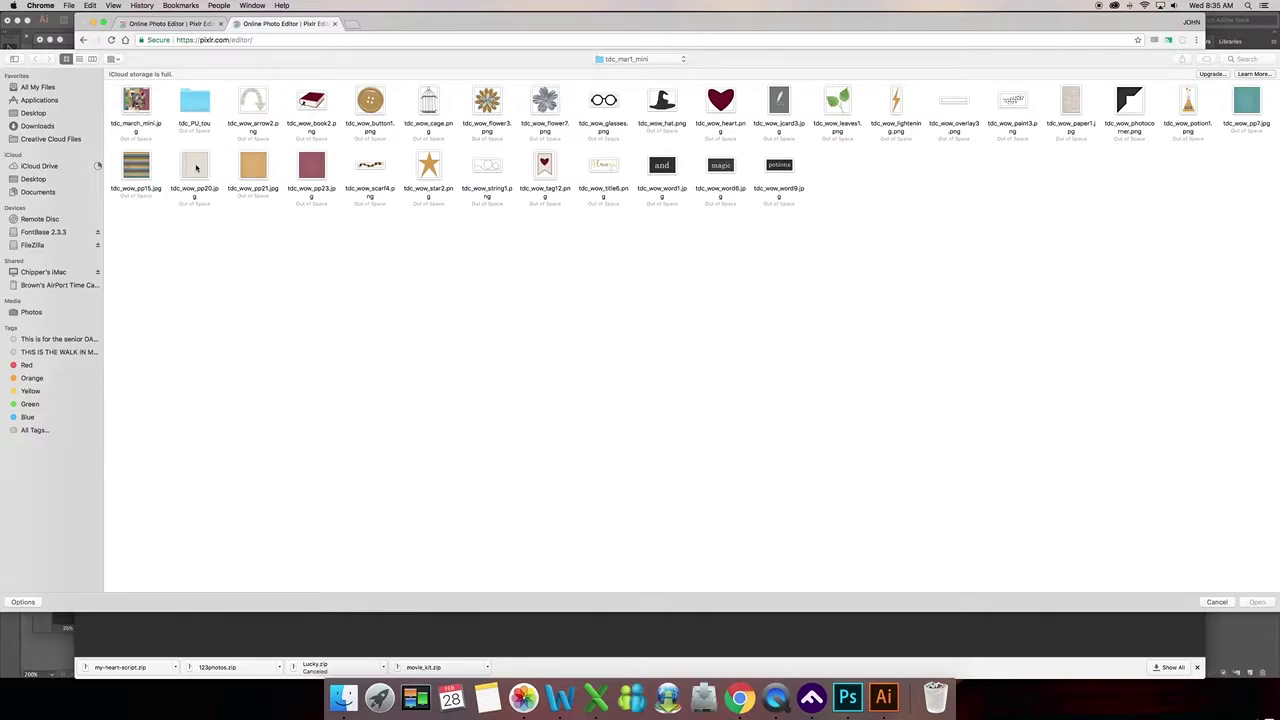
{"action": "left_click", "coordinate": [196, 168]}
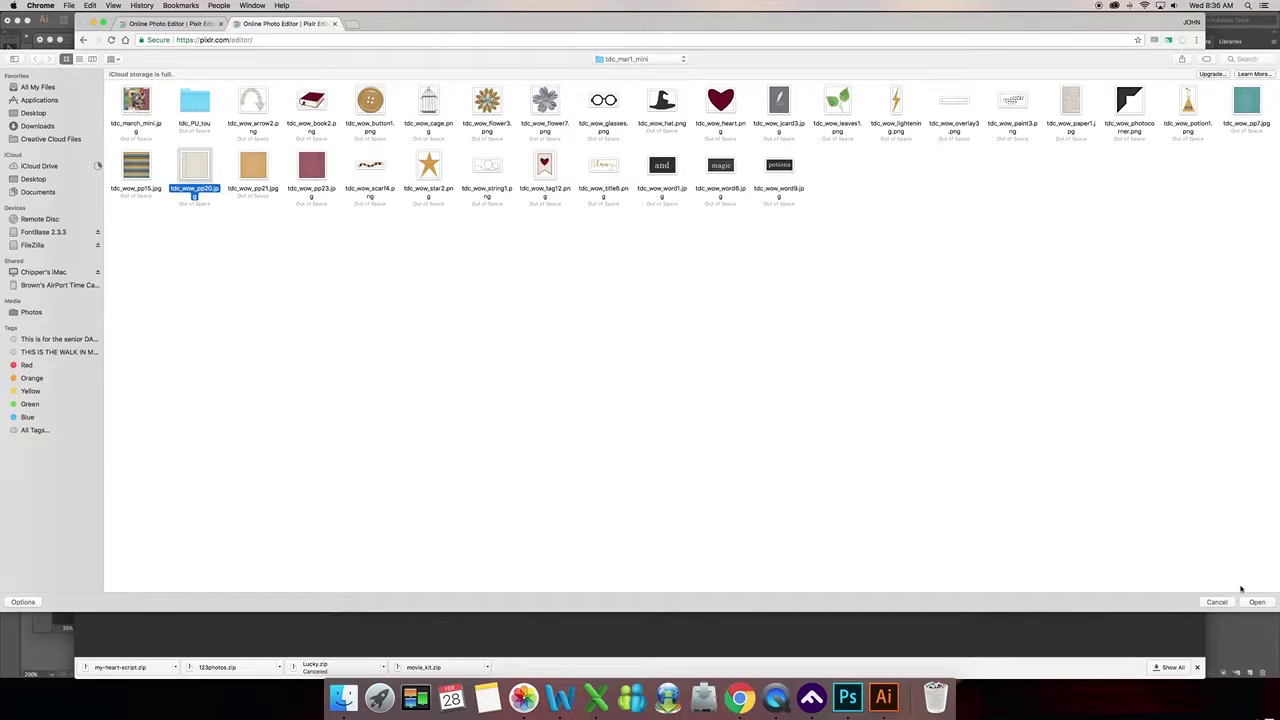
{"action": "left_click", "coordinate": [1255, 602]}
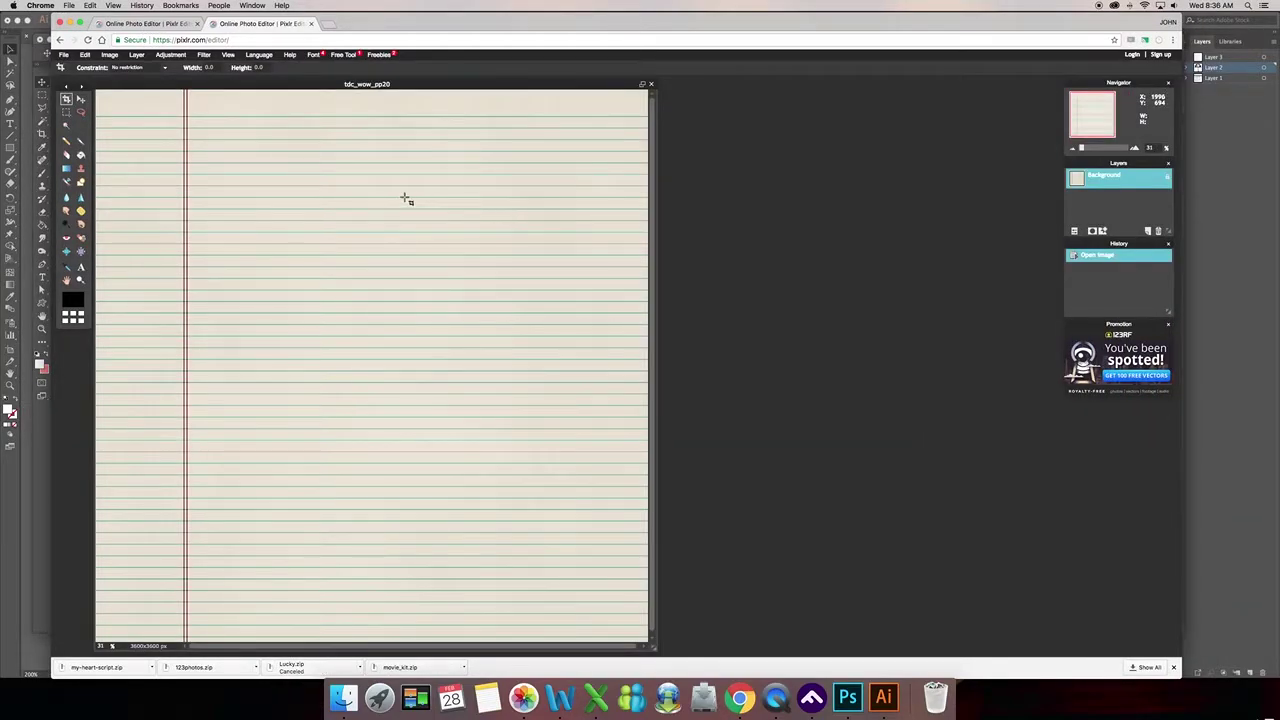
Step: Nudge the lined-paper window right and look through the browser and Image menus
{"action": "left_click_drag", "start_coordinate": [263, 86], "coordinate": [322, 86]}
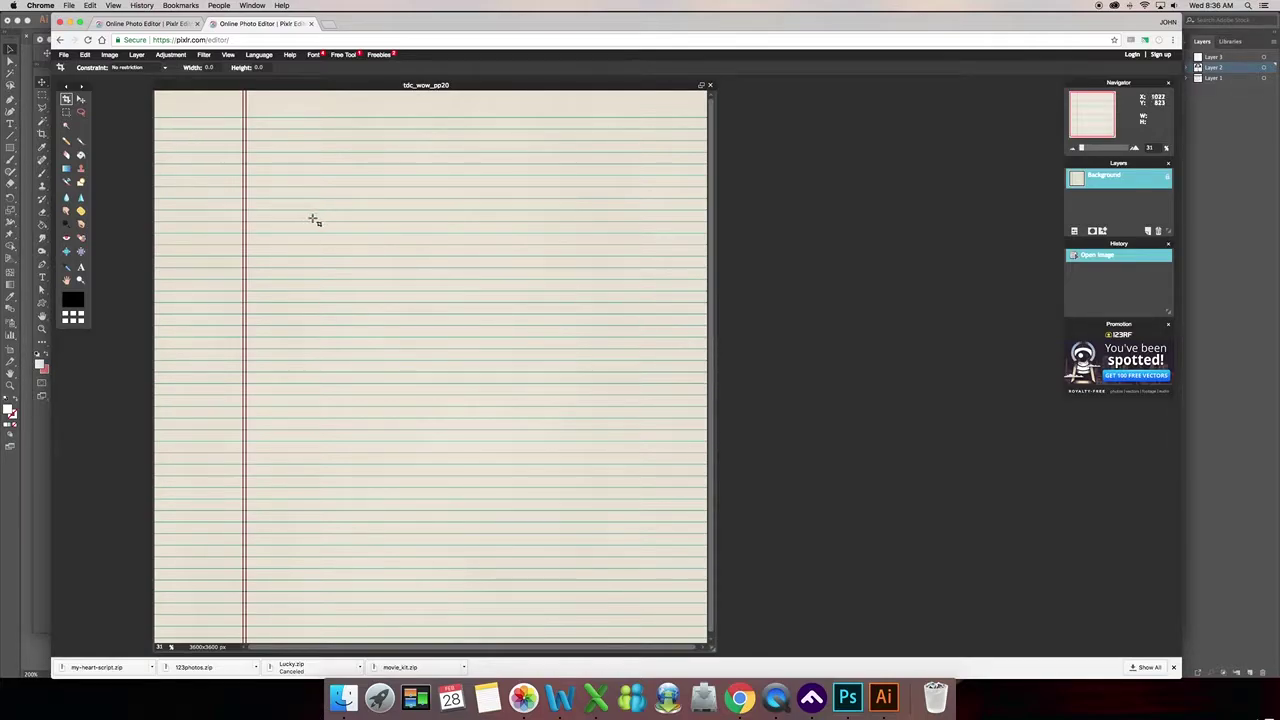
{"action": "left_click", "coordinate": [68, 6]}
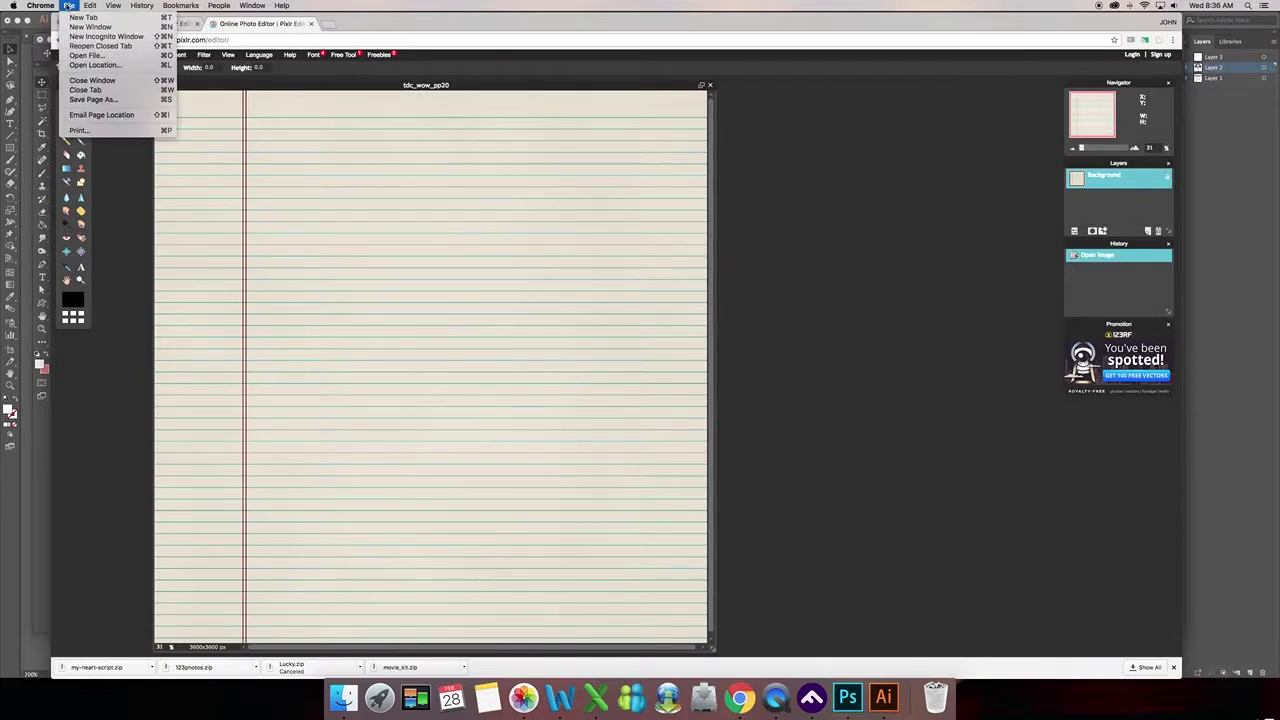
{"action": "left_click", "coordinate": [331, 77]}
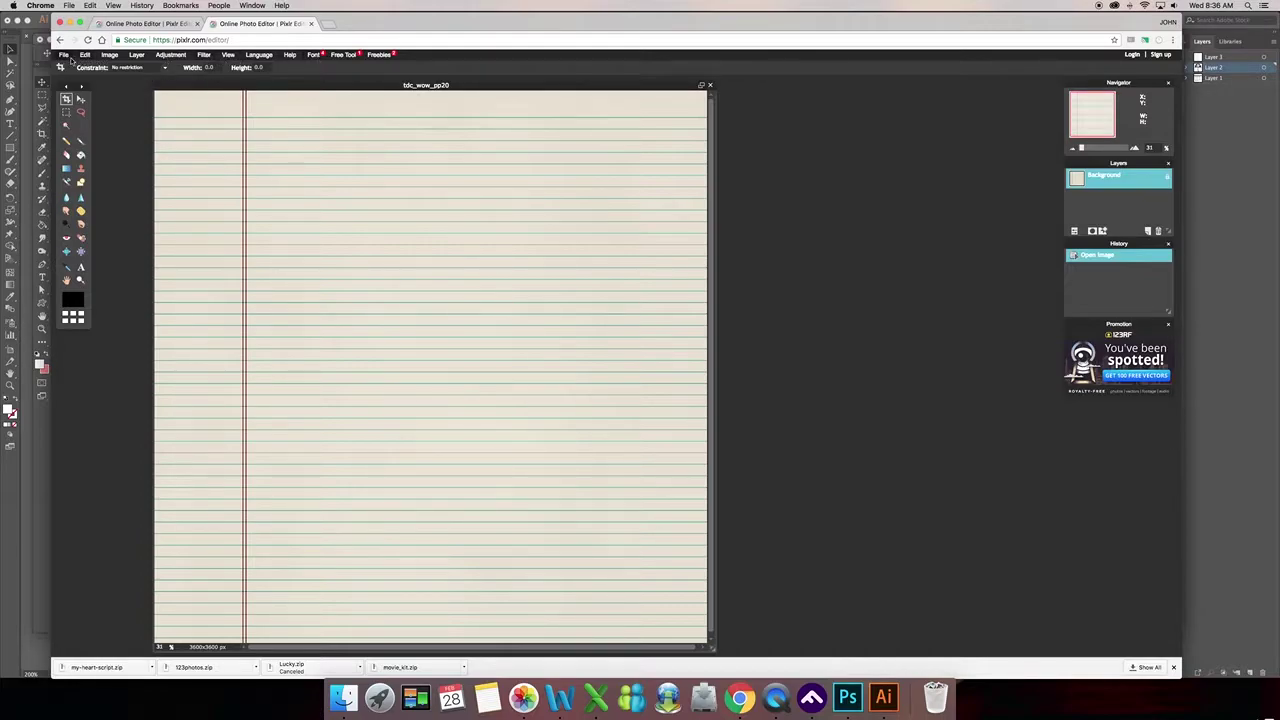
{"action": "left_click", "coordinate": [110, 55]}
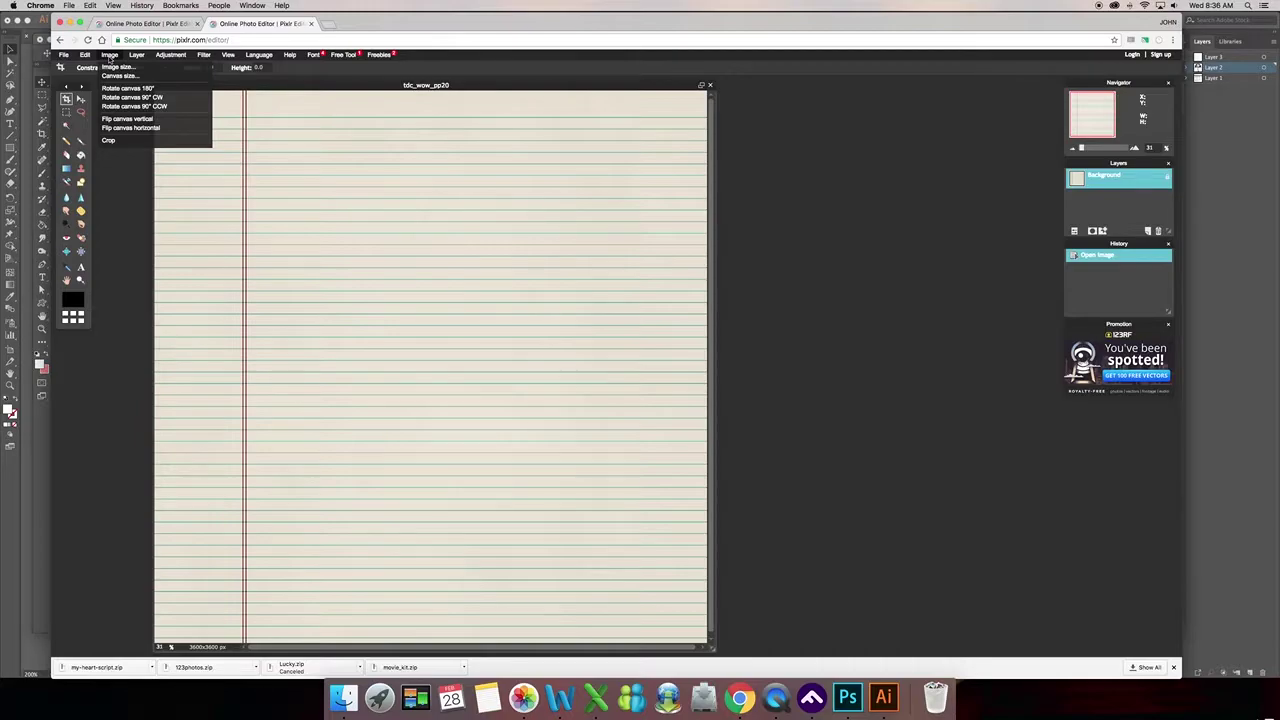
{"action": "mouse_move", "coordinate": [85, 55]}
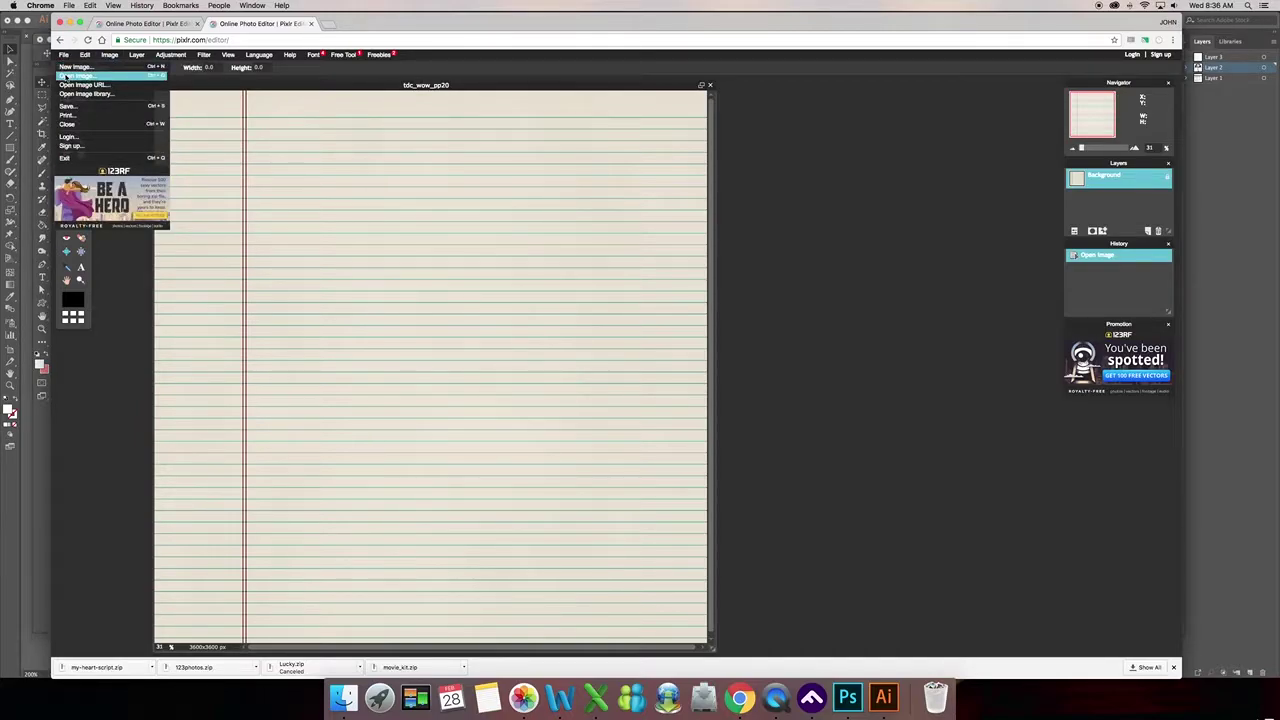
Step: Open the 2016-01-29 photo from the 123photos folder as a second document
{"action": "left_click", "coordinate": [68, 76]}
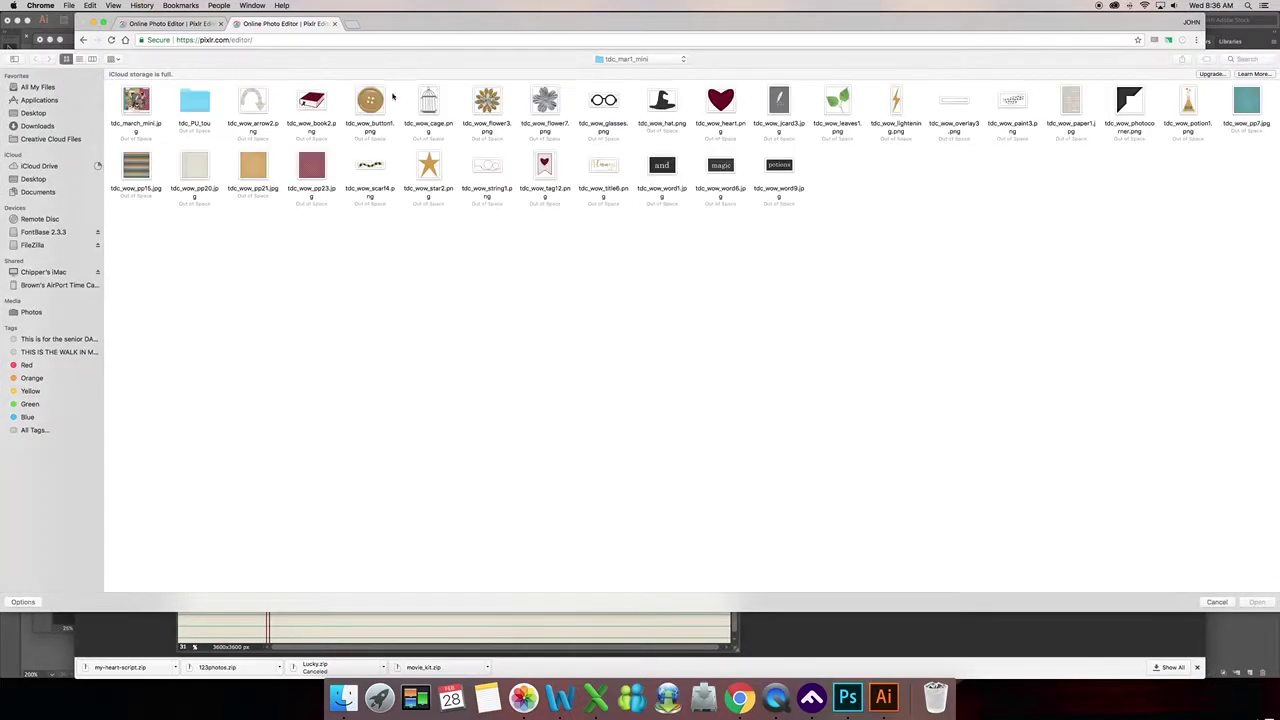
{"action": "left_click", "coordinate": [641, 65]}
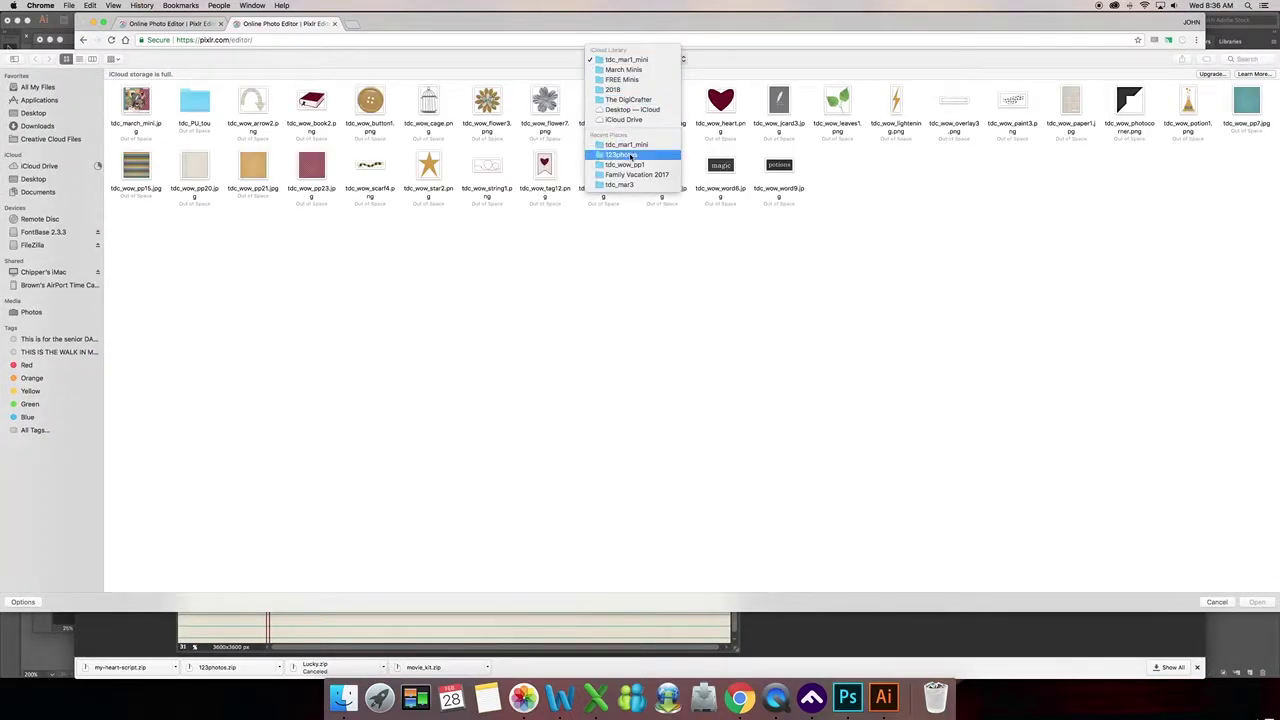
{"action": "left_click", "coordinate": [632, 157]}
{"action": "left_click", "coordinate": [189, 105]}
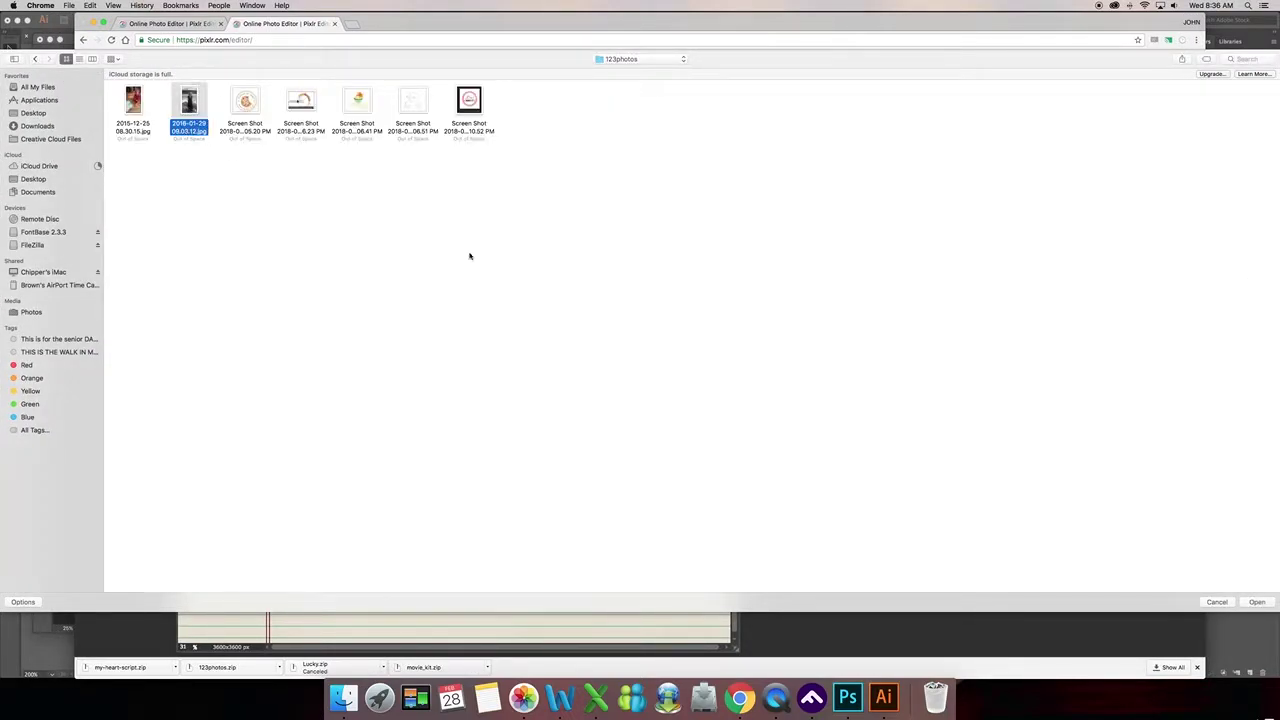
{"action": "left_click", "coordinate": [1257, 602]}
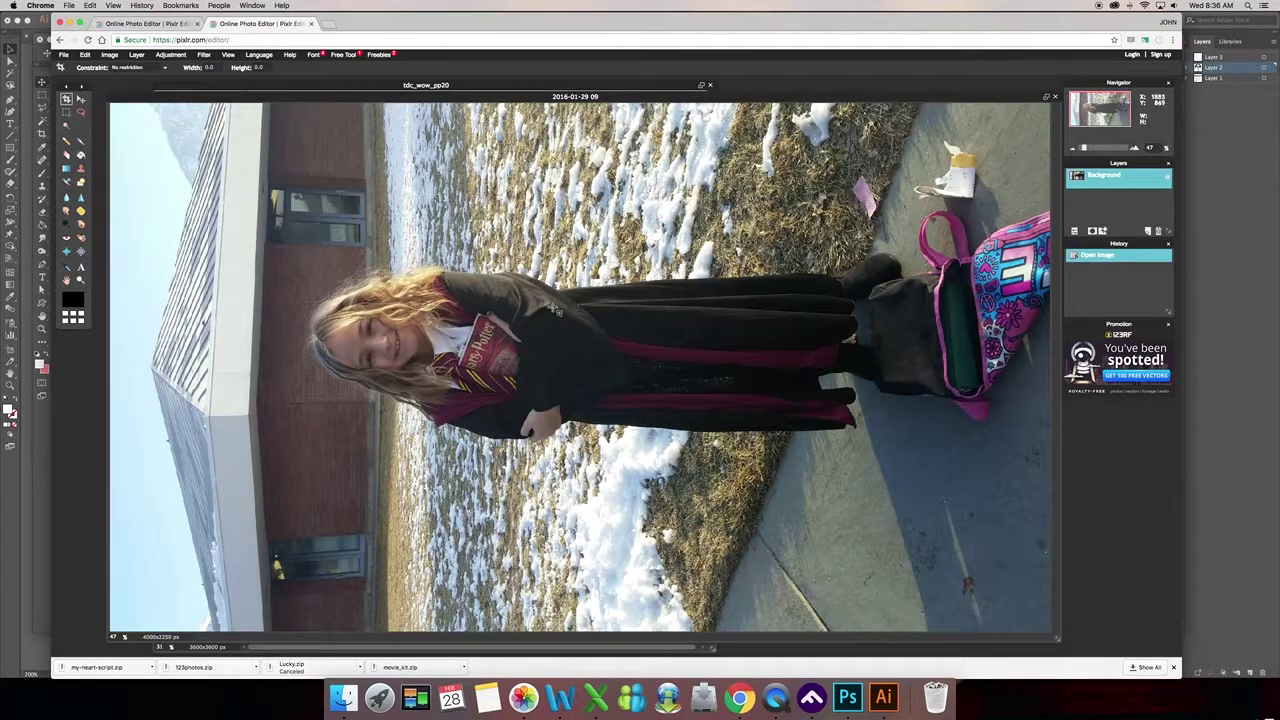
Step: Rotate the photo canvas 90° clockwise so the girl stands upright
{"action": "left_click", "coordinate": [109, 55]}
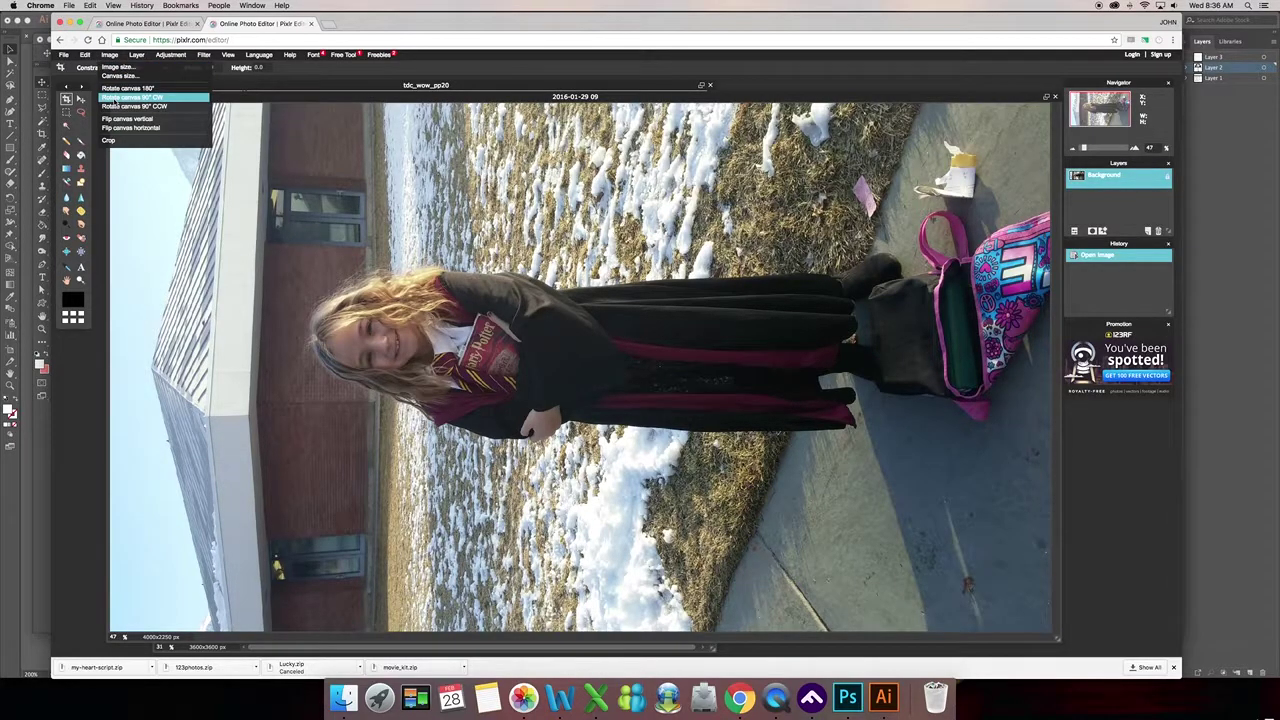
{"action": "left_click", "coordinate": [116, 98]}
{"action": "scroll", "coordinate": [622, 481], "scroll_direction": "up", "scroll_amount": 3}
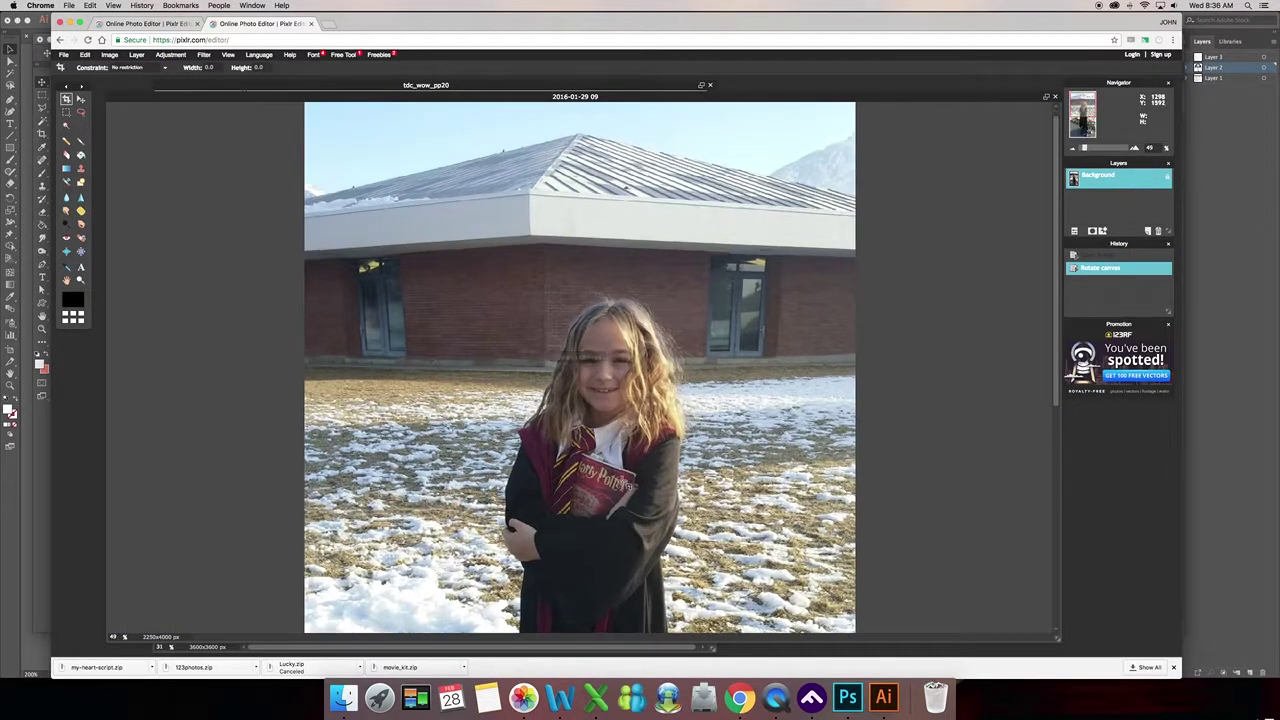
{"action": "scroll", "coordinate": [622, 481], "scroll_direction": "down", "scroll_amount": 5}
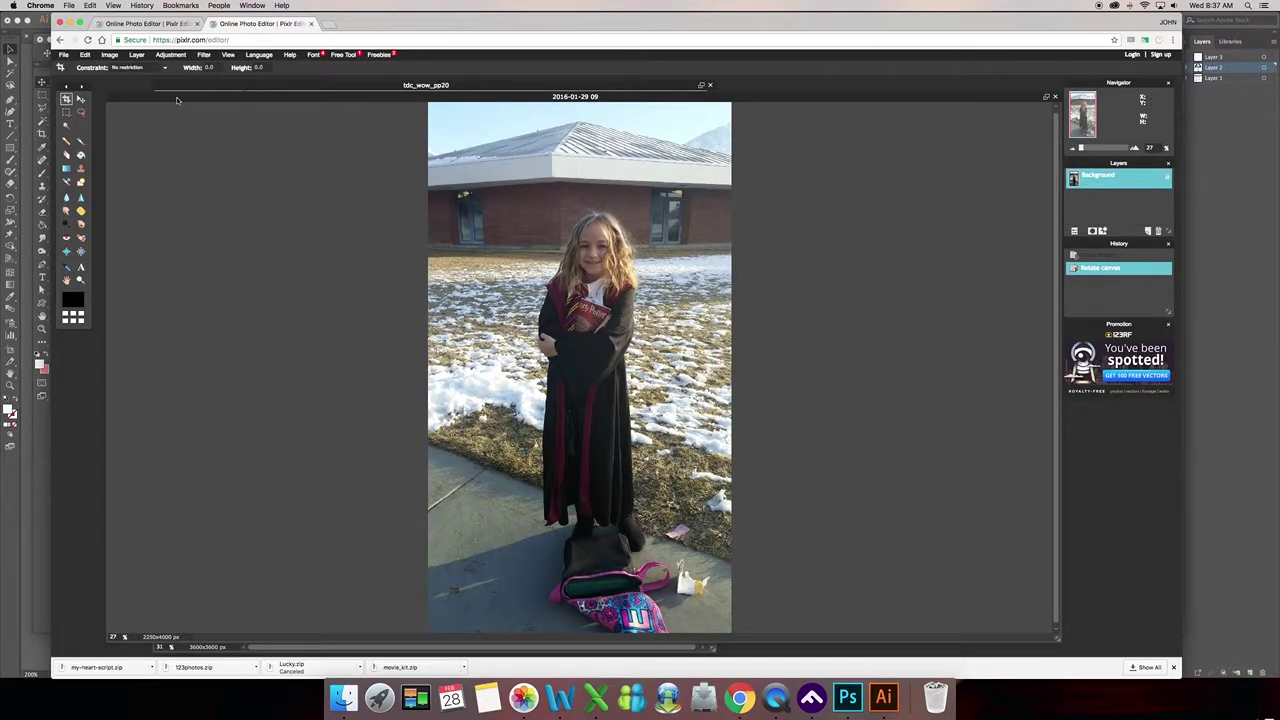
Step: Move the photo window to the right so the lined paper shows beside it
{"action": "left_click_drag", "start_coordinate": [210, 101], "coordinate": [370, 100]}
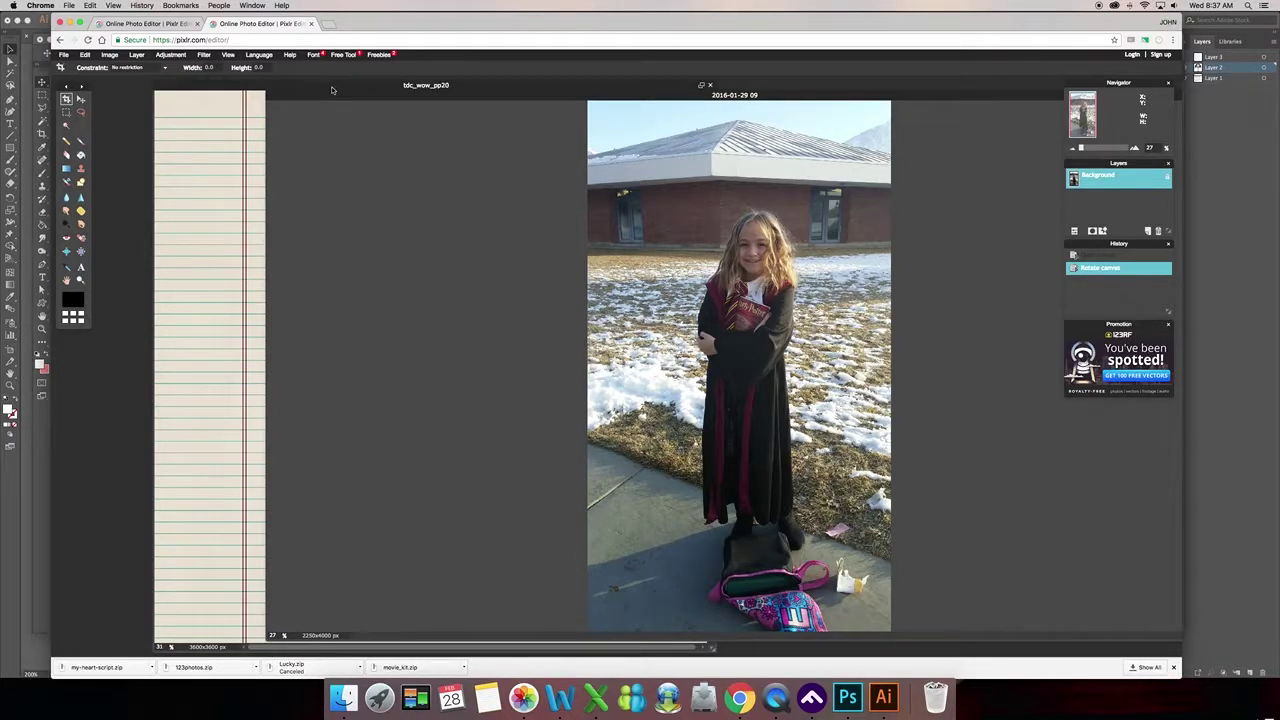
{"action": "left_click_drag", "start_coordinate": [334, 95], "coordinate": [519, 87]}
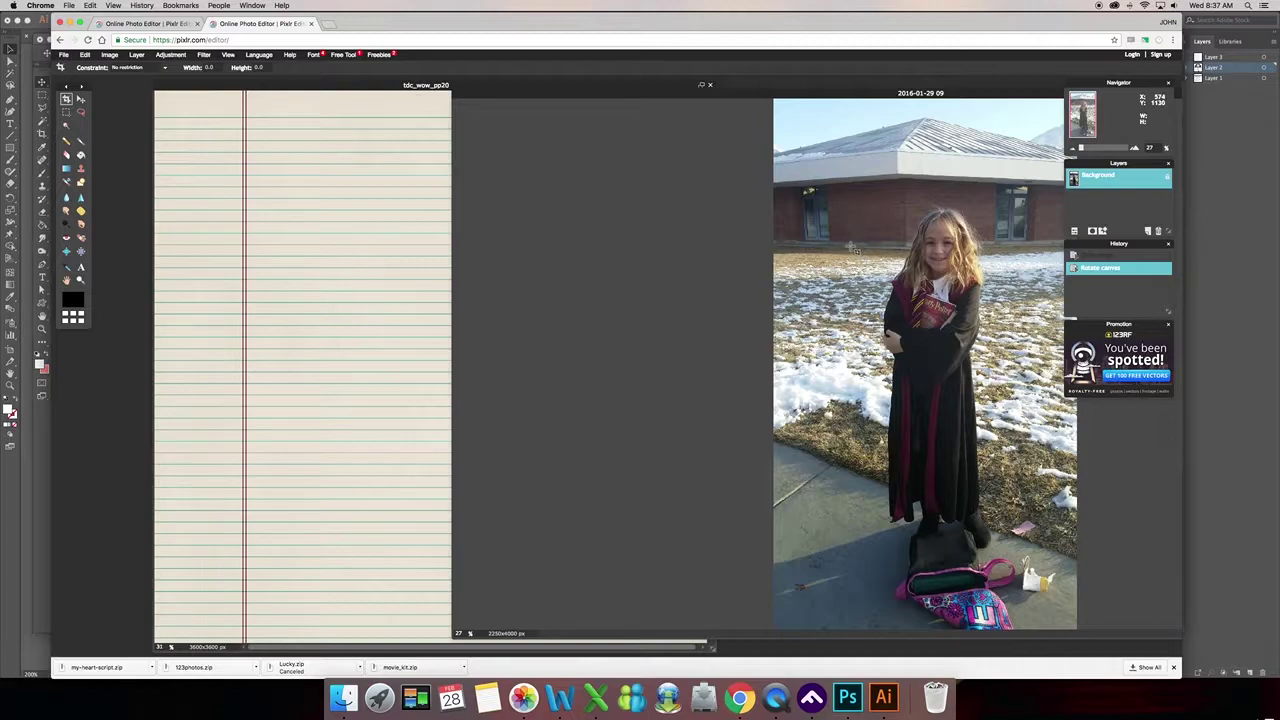
{"action": "left_click_drag", "start_coordinate": [751, 94], "coordinate": [738, 94]}
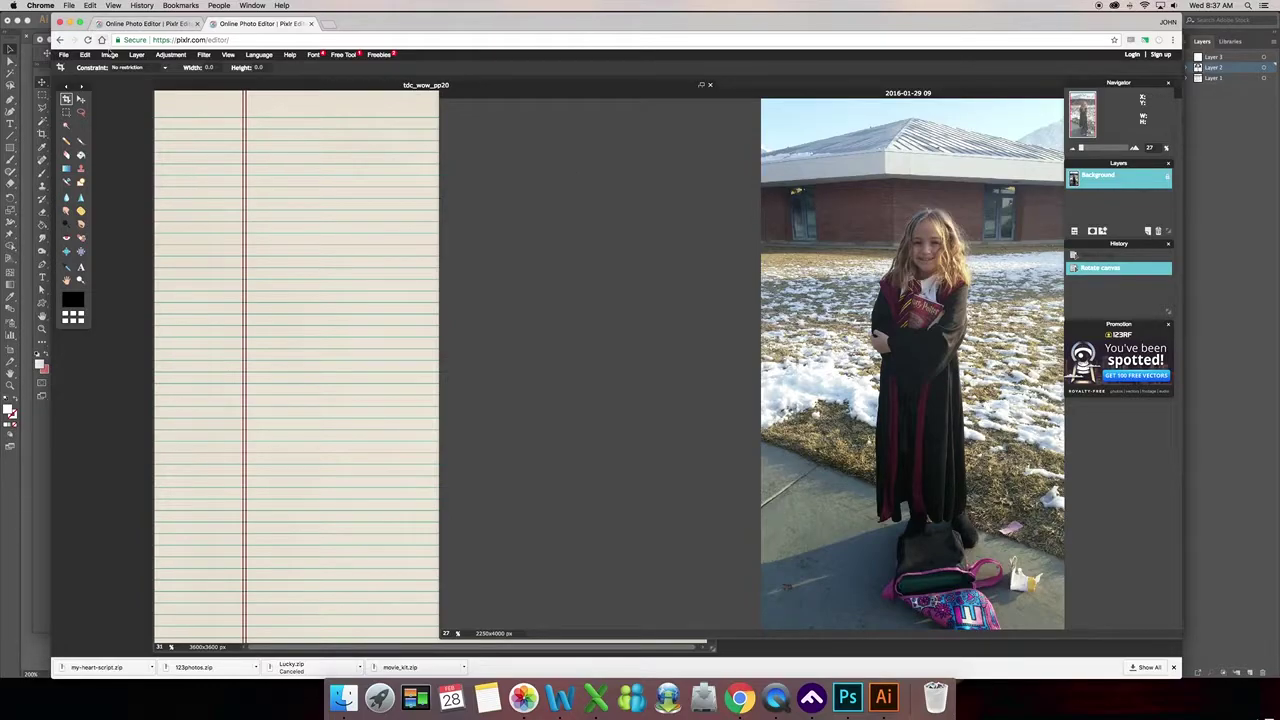
{"action": "left_click", "coordinate": [109, 54]}
Step: Resize the photo to 1500 px wide (1500 × 2667) with proportions constrained
{"action": "left_click", "coordinate": [113, 68]}
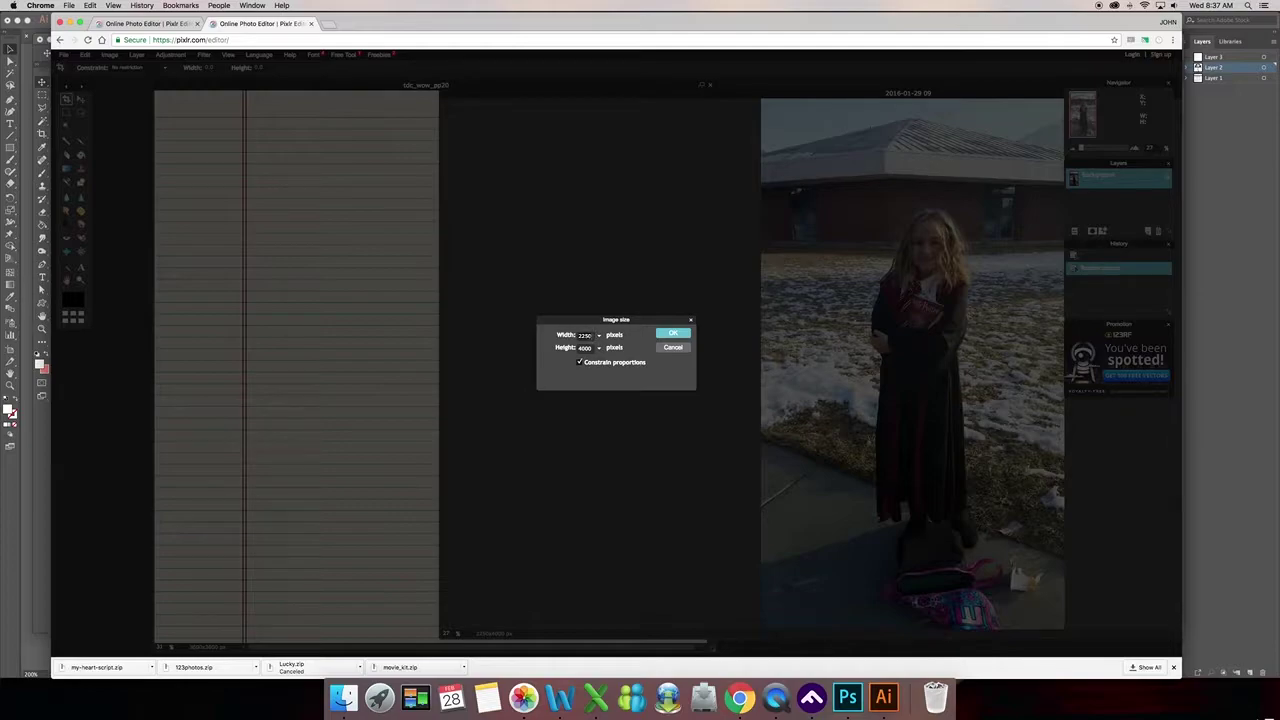
{"action": "double_click", "coordinate": [585, 335]}
{"action": "key", "text": "BackSpace"}
{"action": "type", "text": "1500"}
{"action": "left_click", "coordinate": [672, 334]}
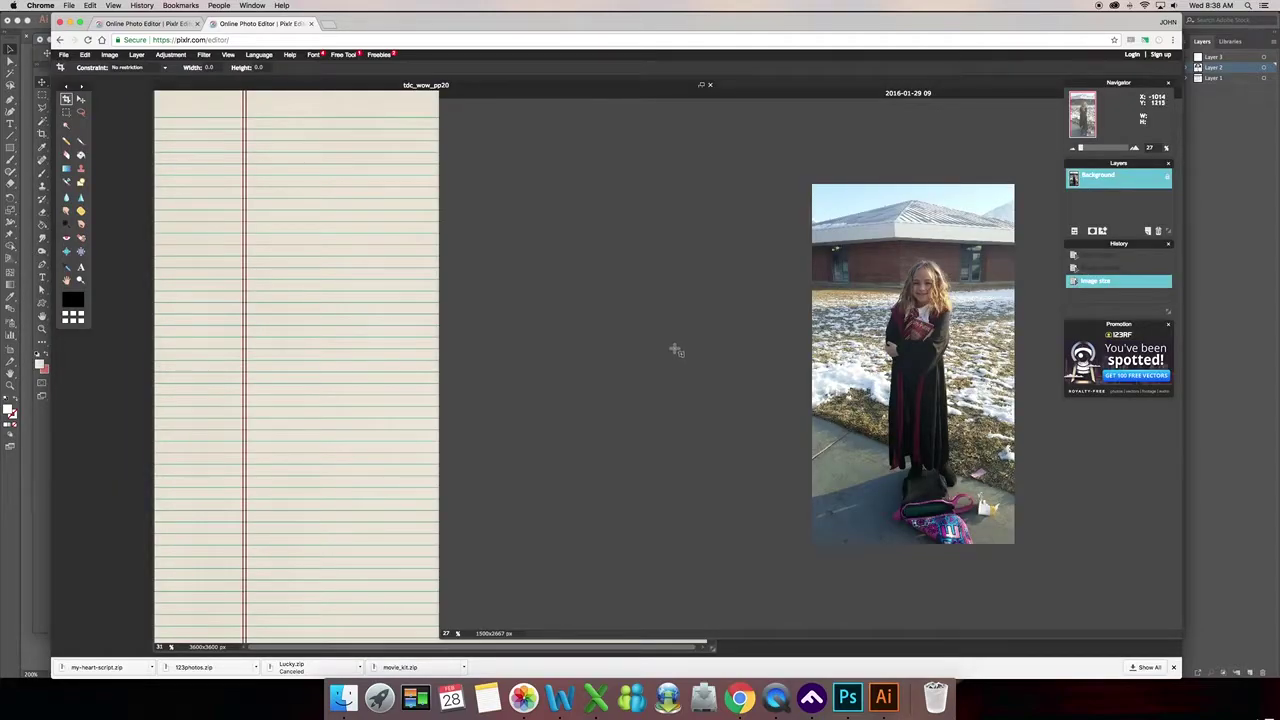
{"action": "left_click", "coordinate": [88, 55]}
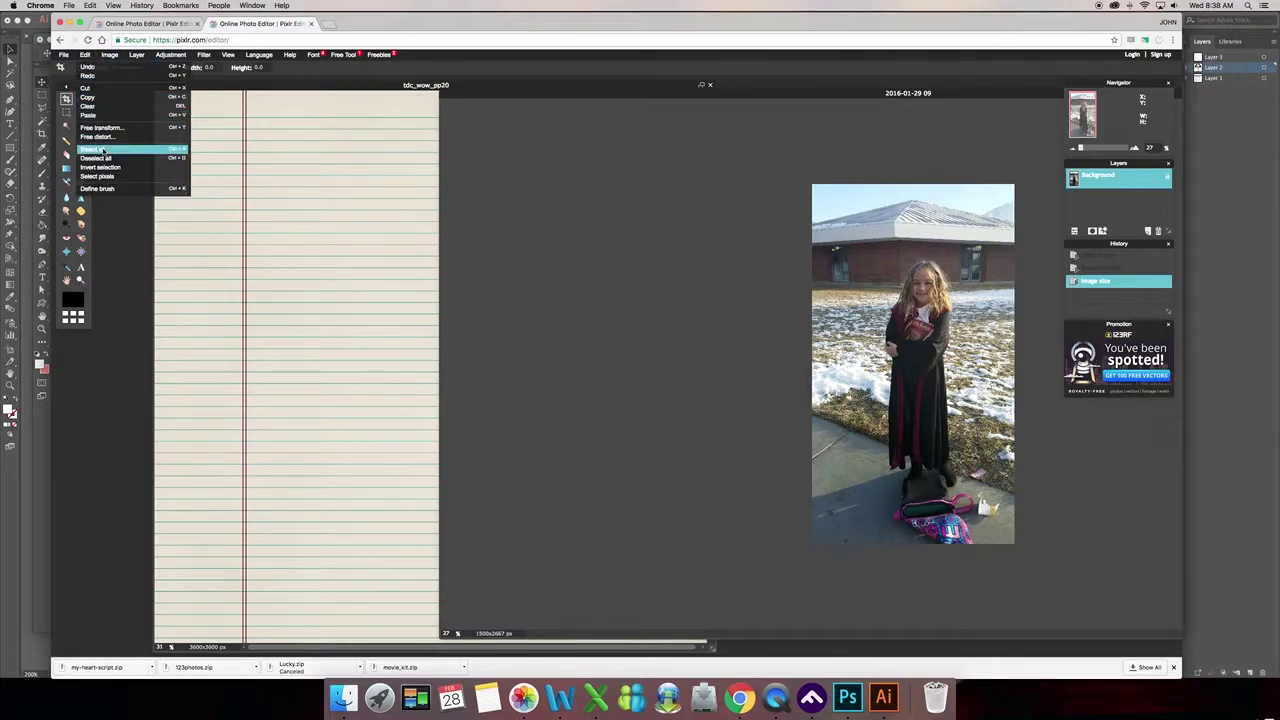
Step: Copy the entire photo and paste it into the lined-paper document as Layer 1
{"action": "left_click", "coordinate": [102, 150]}
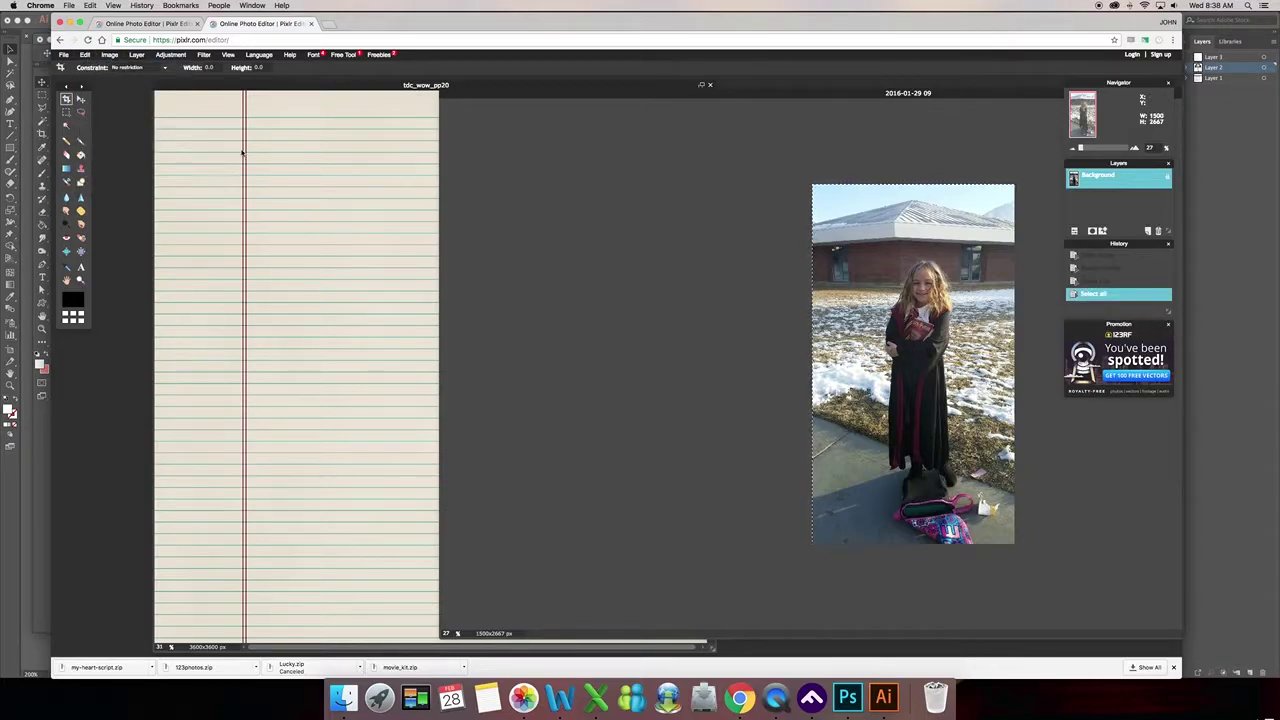
{"action": "left_click", "coordinate": [85, 54]}
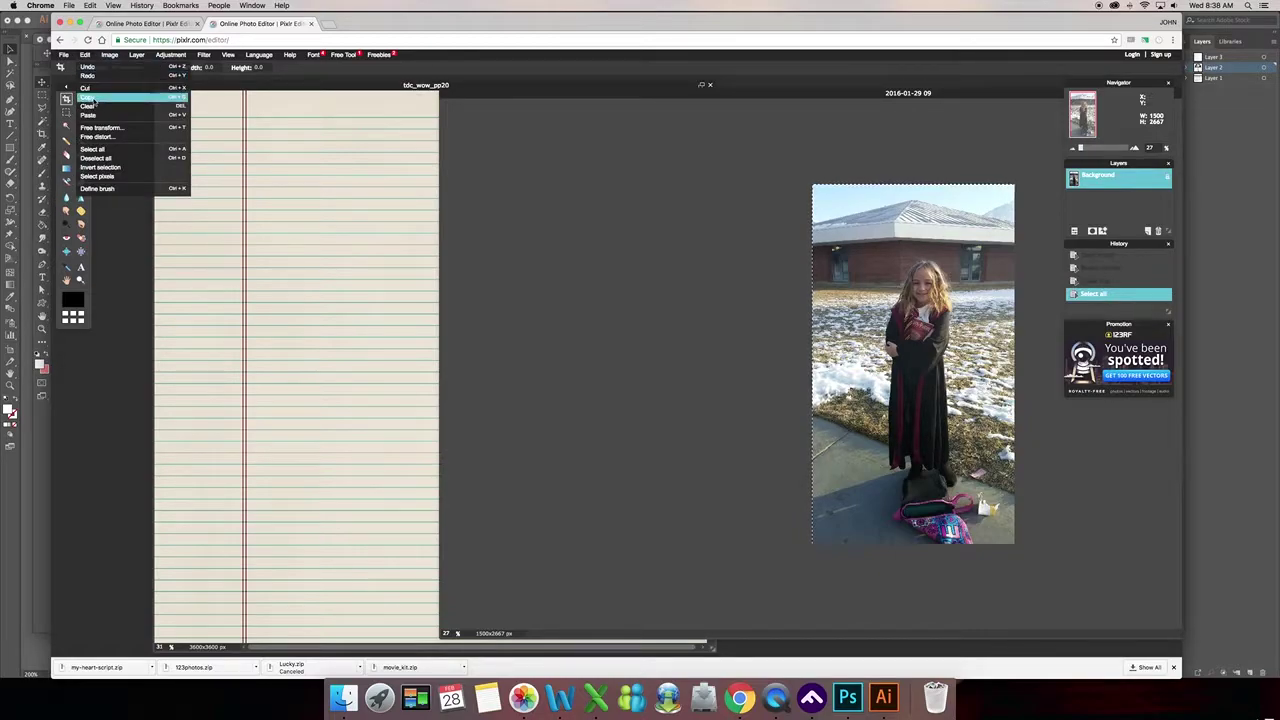
{"action": "left_click", "coordinate": [93, 99]}
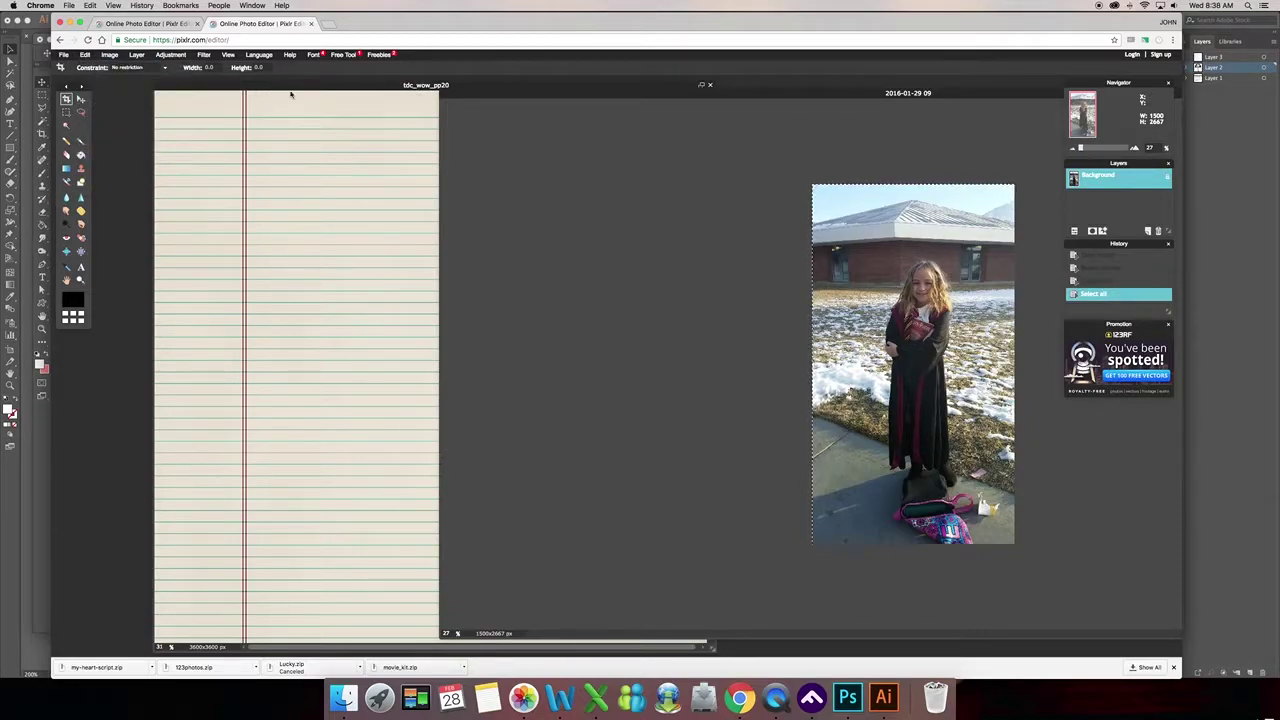
{"action": "left_click", "coordinate": [381, 88]}
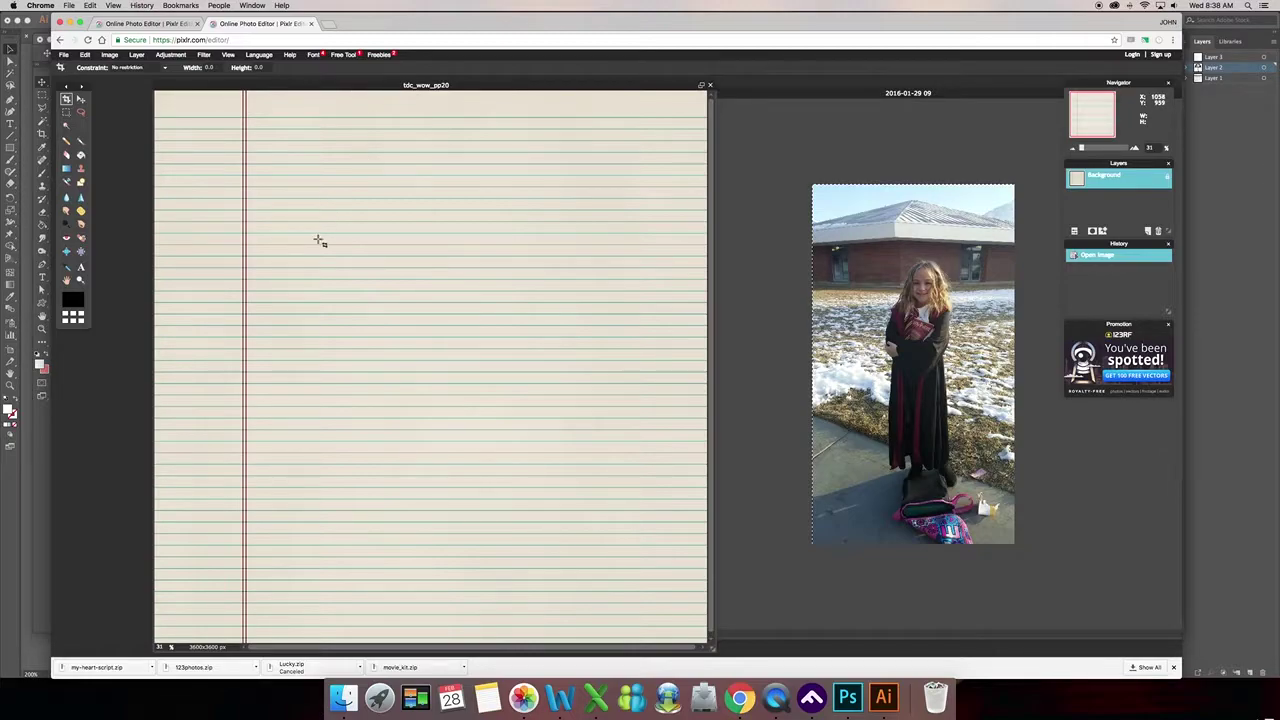
{"action": "left_click", "coordinate": [88, 55]}
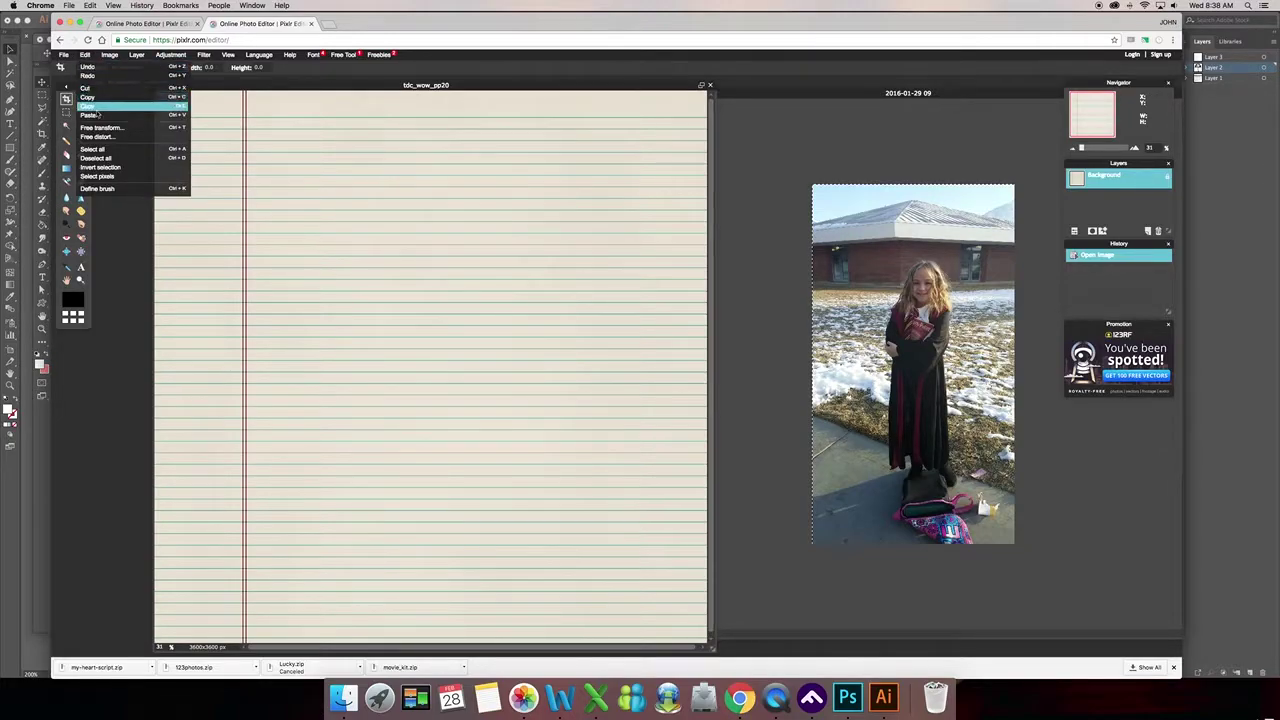
{"action": "left_click", "coordinate": [100, 112]}
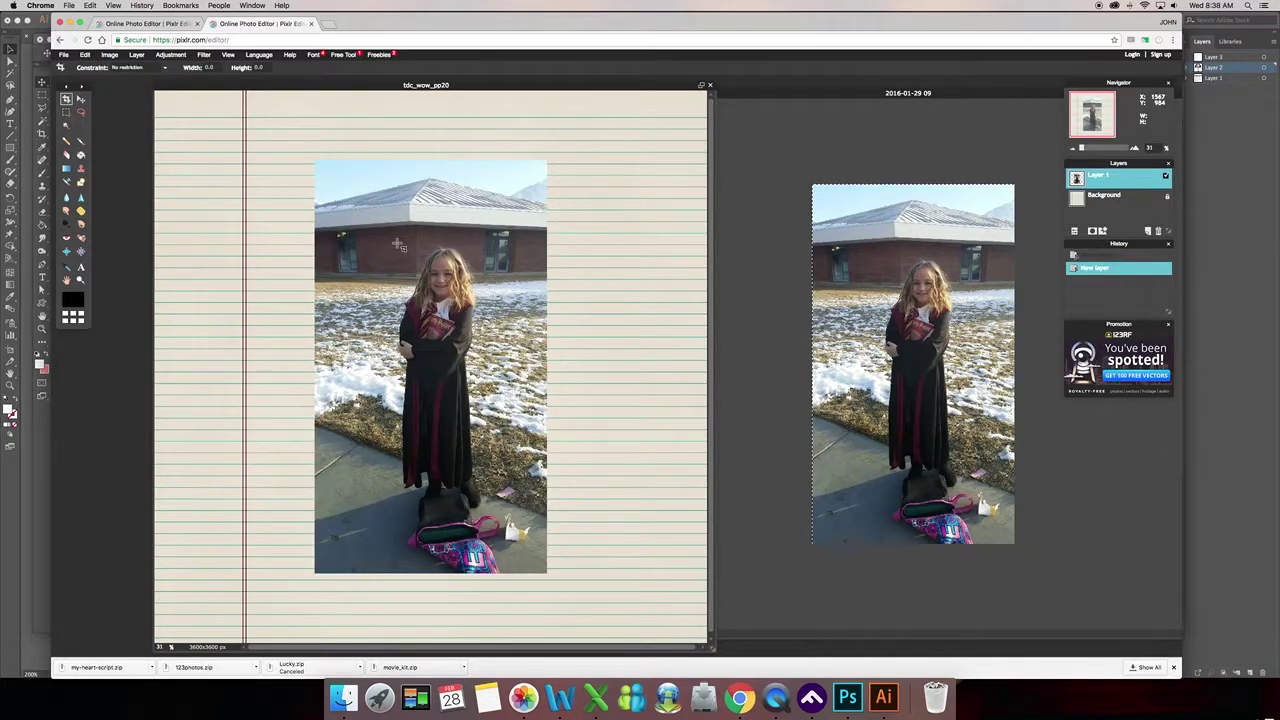
{"action": "left_click_drag", "start_coordinate": [838, 95], "coordinate": [374, 116]}
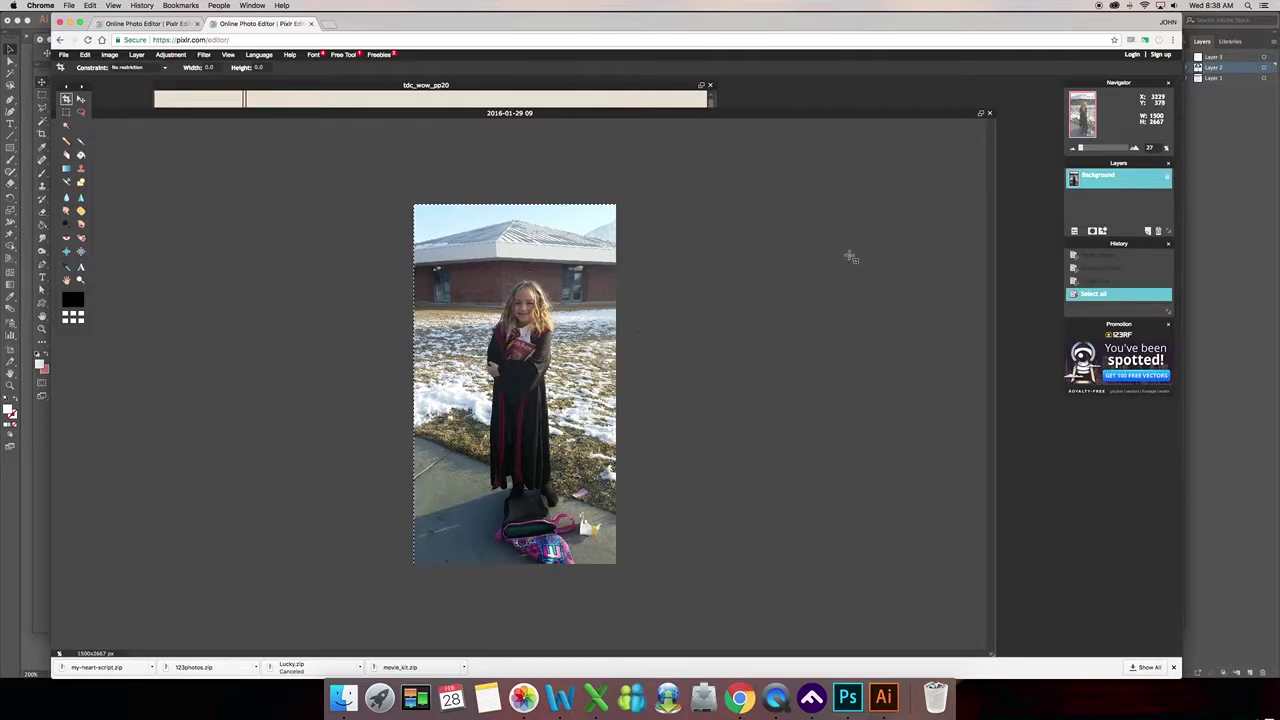
Step: Close the original photo without saving and shift the pasted photo slightly left
{"action": "left_click", "coordinate": [990, 113]}
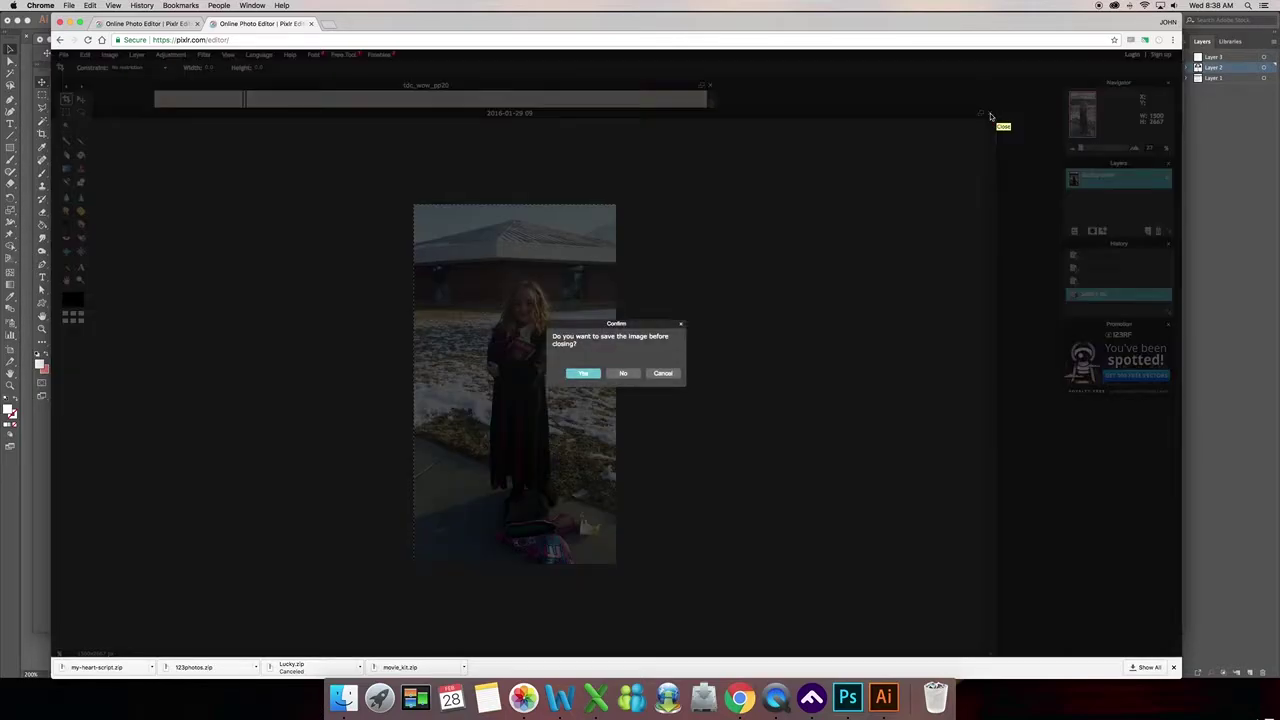
{"action": "left_click", "coordinate": [621, 374]}
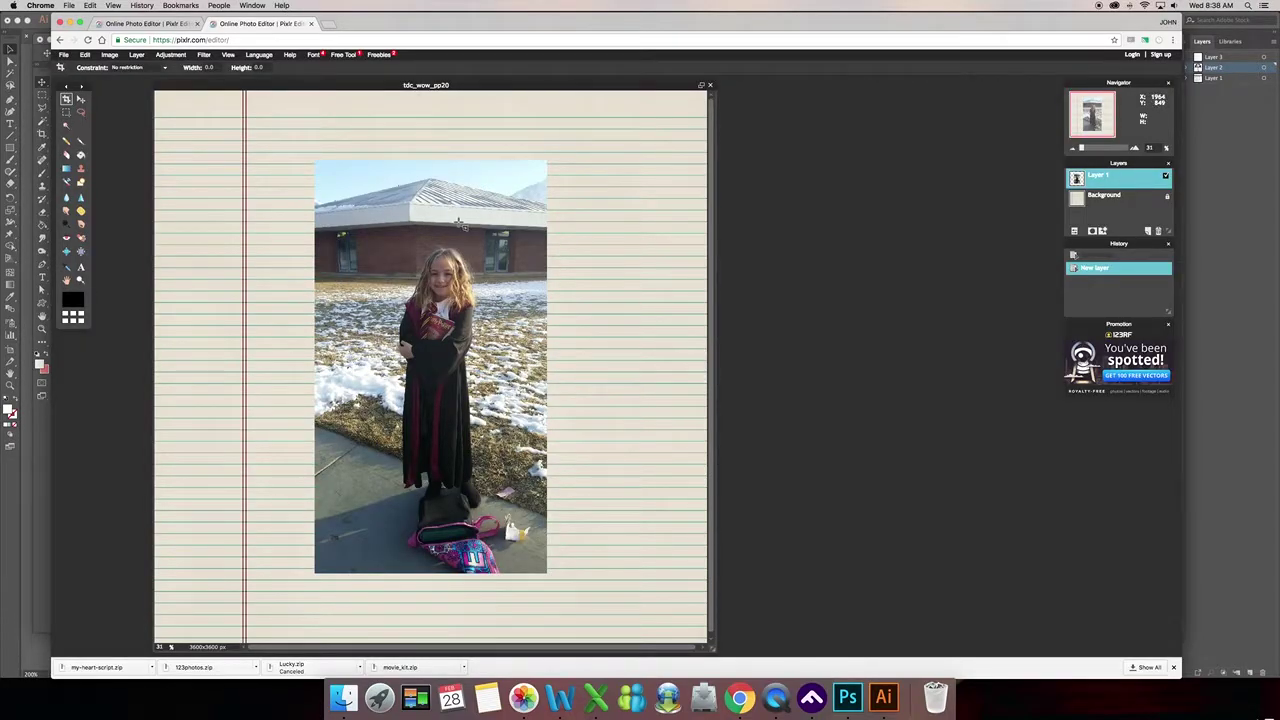
{"action": "left_click", "coordinate": [81, 99]}
{"action": "left_click_drag", "start_coordinate": [427, 276], "coordinate": [399, 263]}
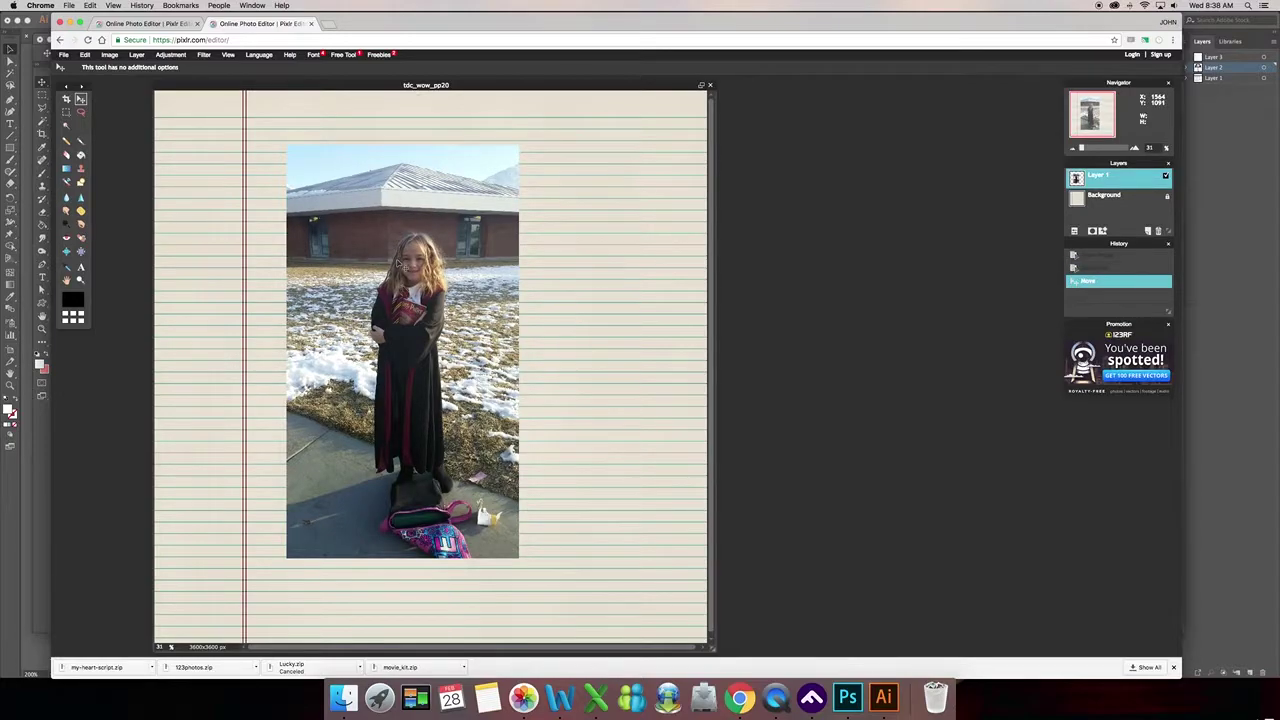
Step: Add tdc_wow_leaves1.png from tdc_mar1_mini as Layer 2 over the photo's lower-left edge
{"action": "left_click", "coordinate": [137, 54]}
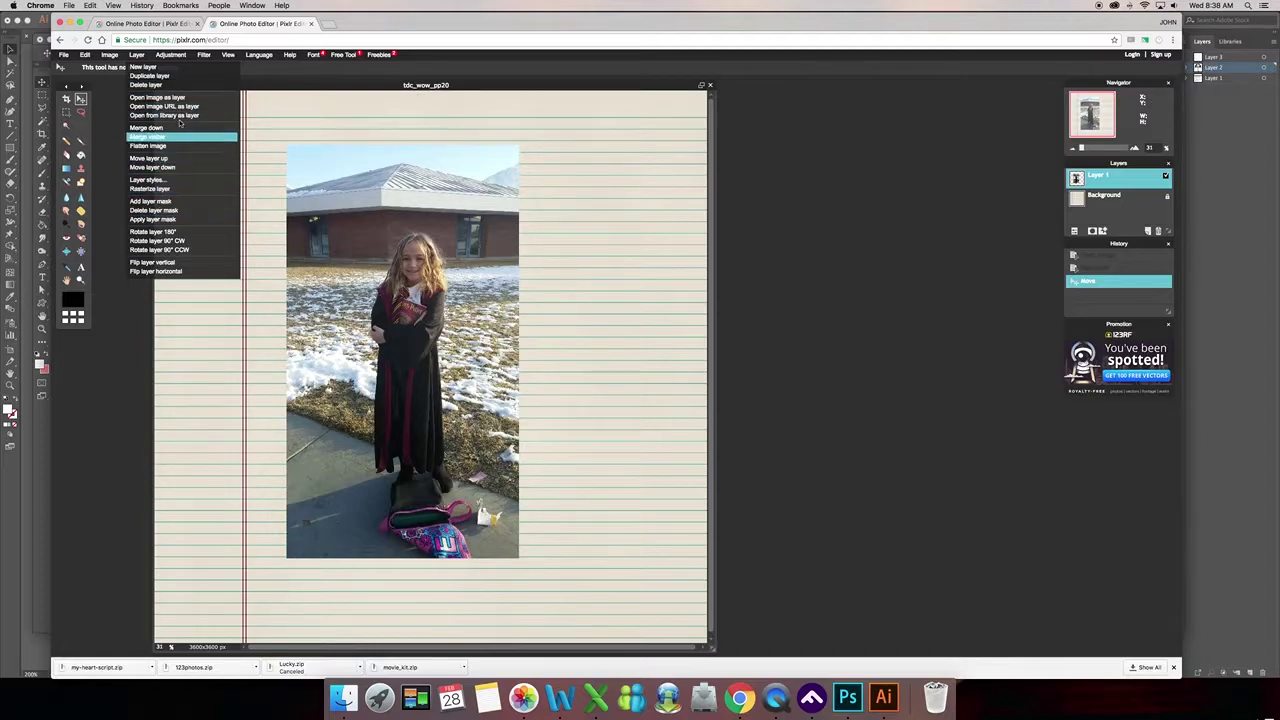
{"action": "left_click", "coordinate": [175, 100]}
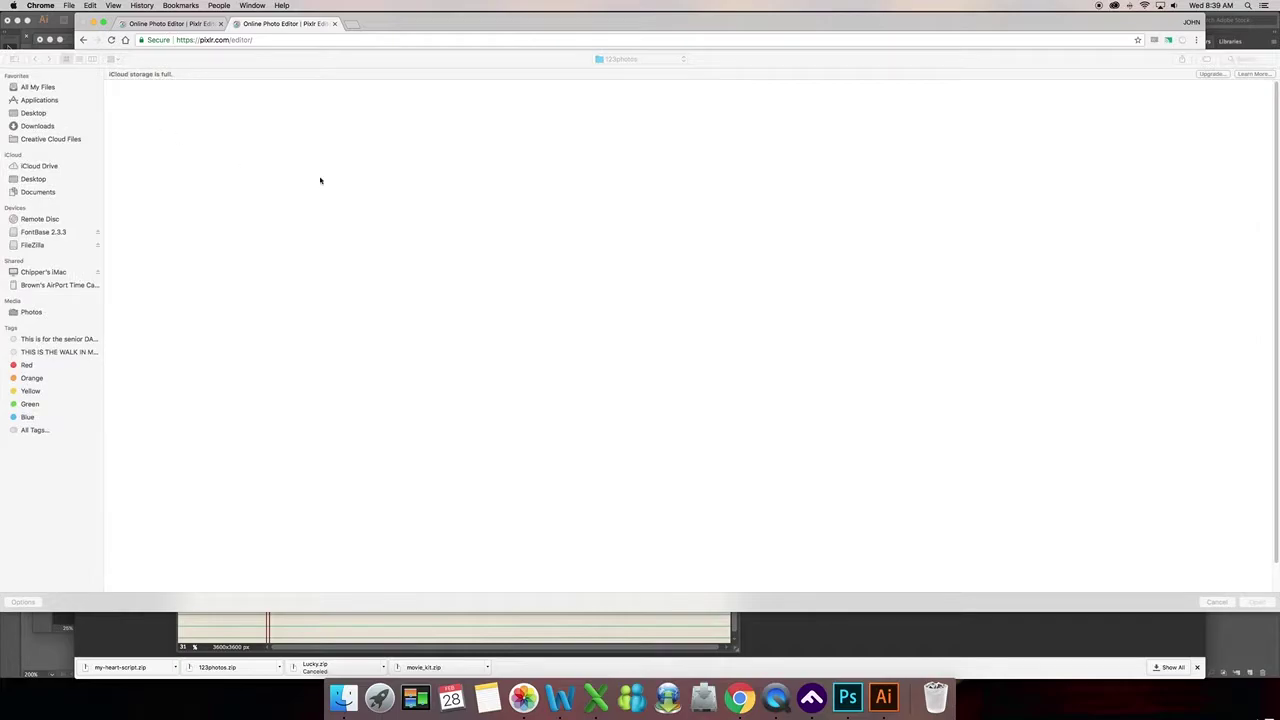
{"action": "left_click", "coordinate": [622, 60]}
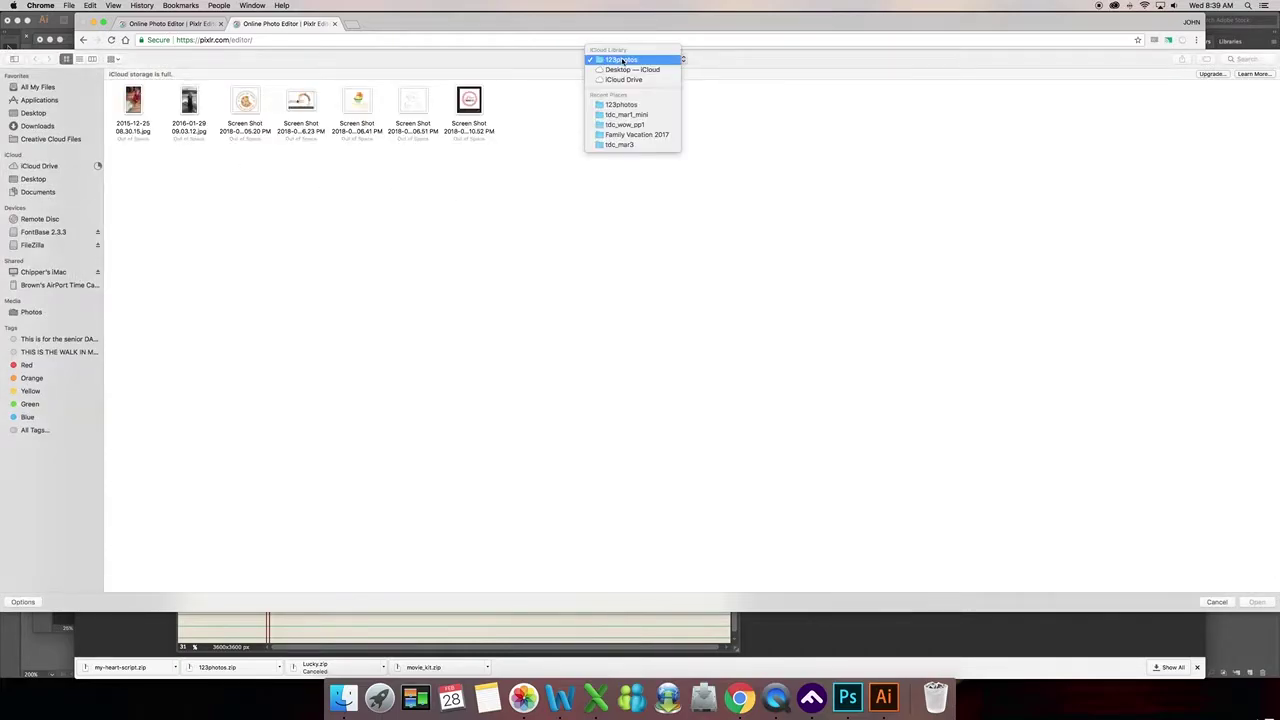
{"action": "left_click", "coordinate": [620, 114]}
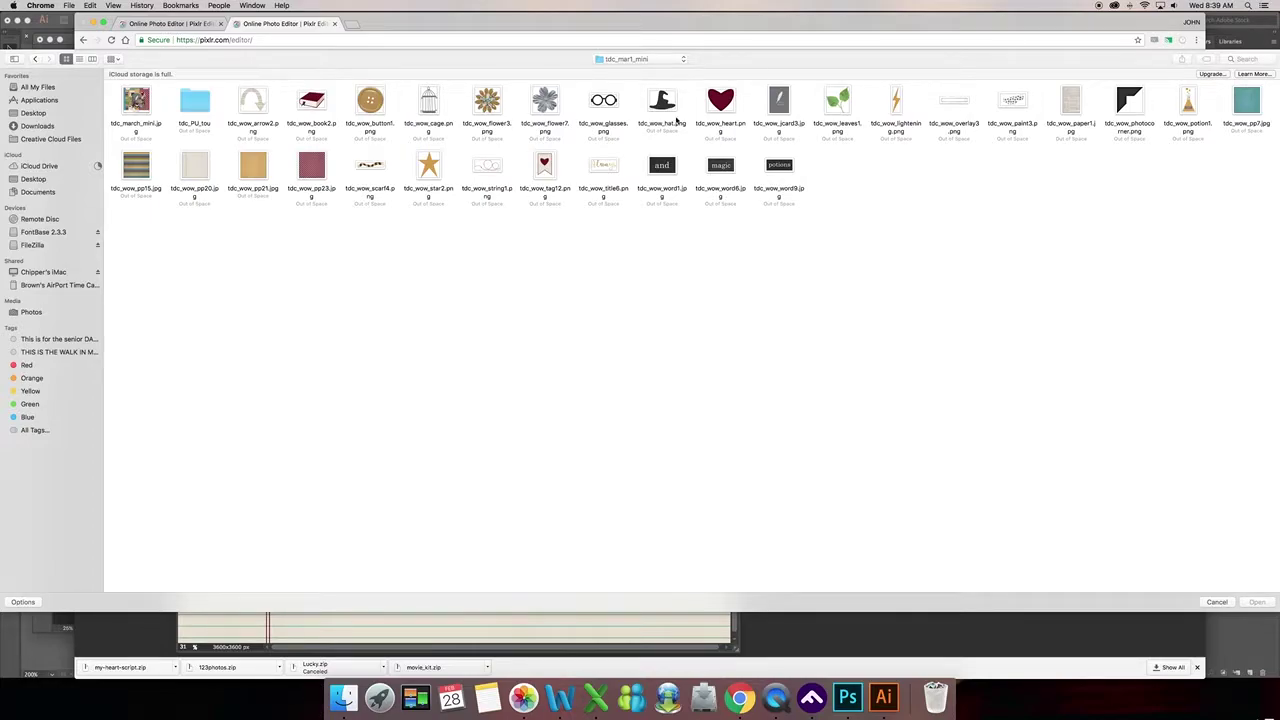
{"action": "left_click", "coordinate": [834, 102]}
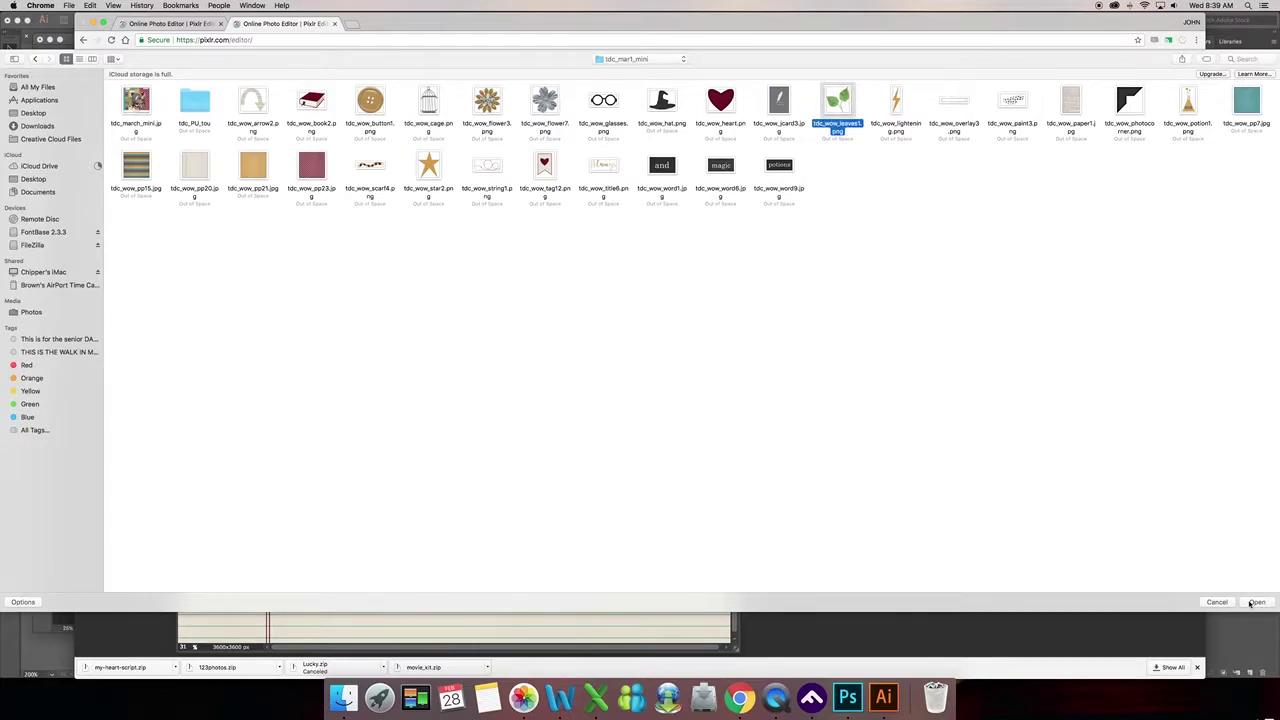
{"action": "left_click", "coordinate": [1256, 601]}
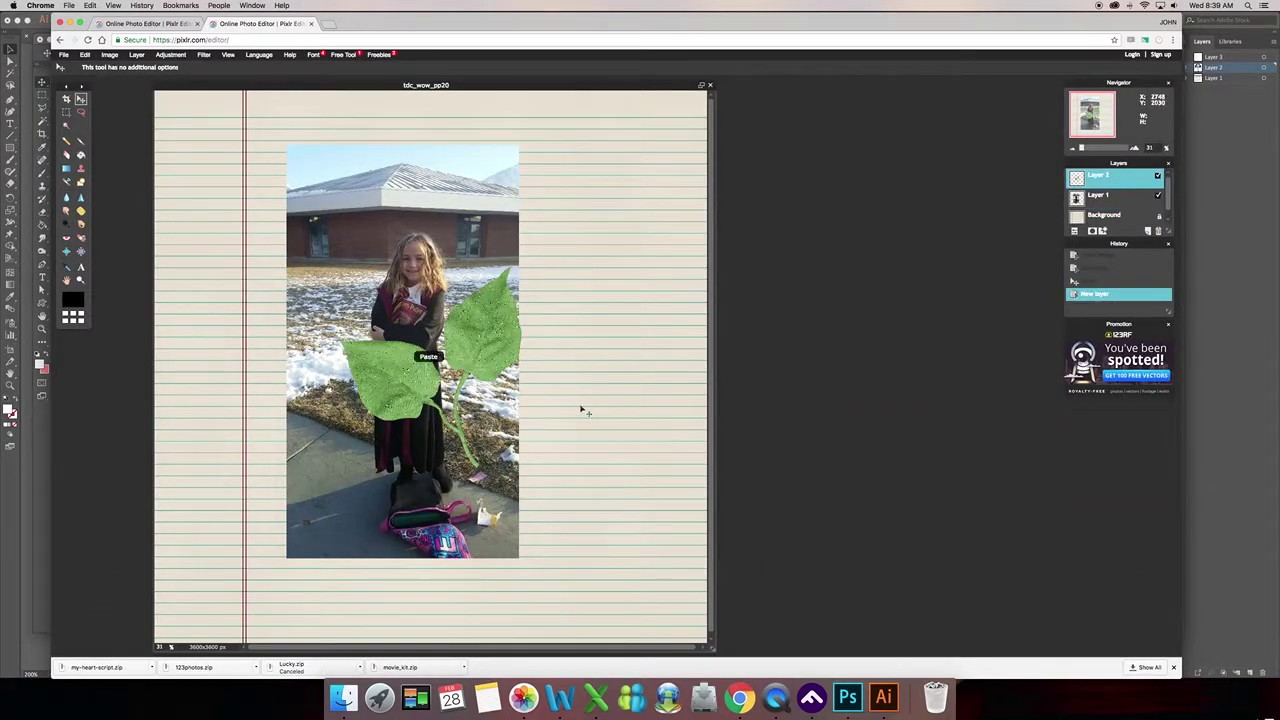
{"action": "left_click_drag", "start_coordinate": [423, 357], "coordinate": [361, 357]}
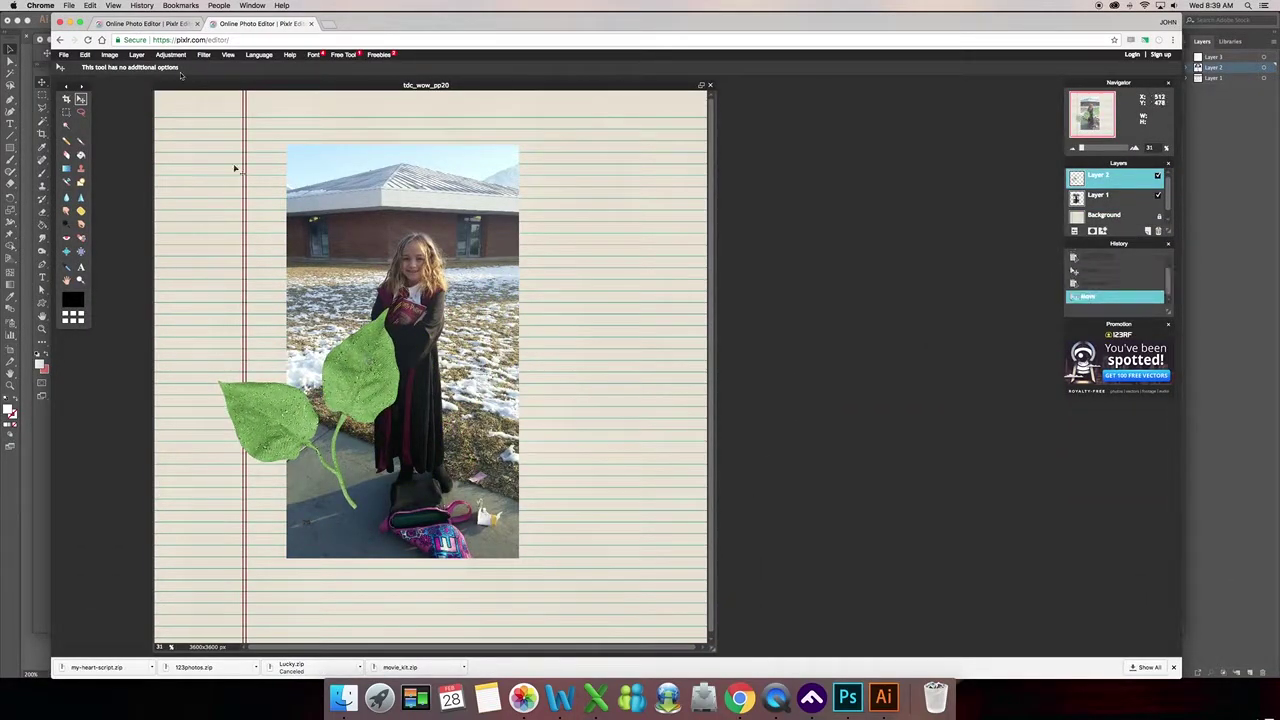
Step: Add tdc_wow_flower3.png as Layer 3 and place it over the skirt at the leaf stem
{"action": "left_click", "coordinate": [110, 55]}
{"action": "mouse_move", "coordinate": [137, 55]}
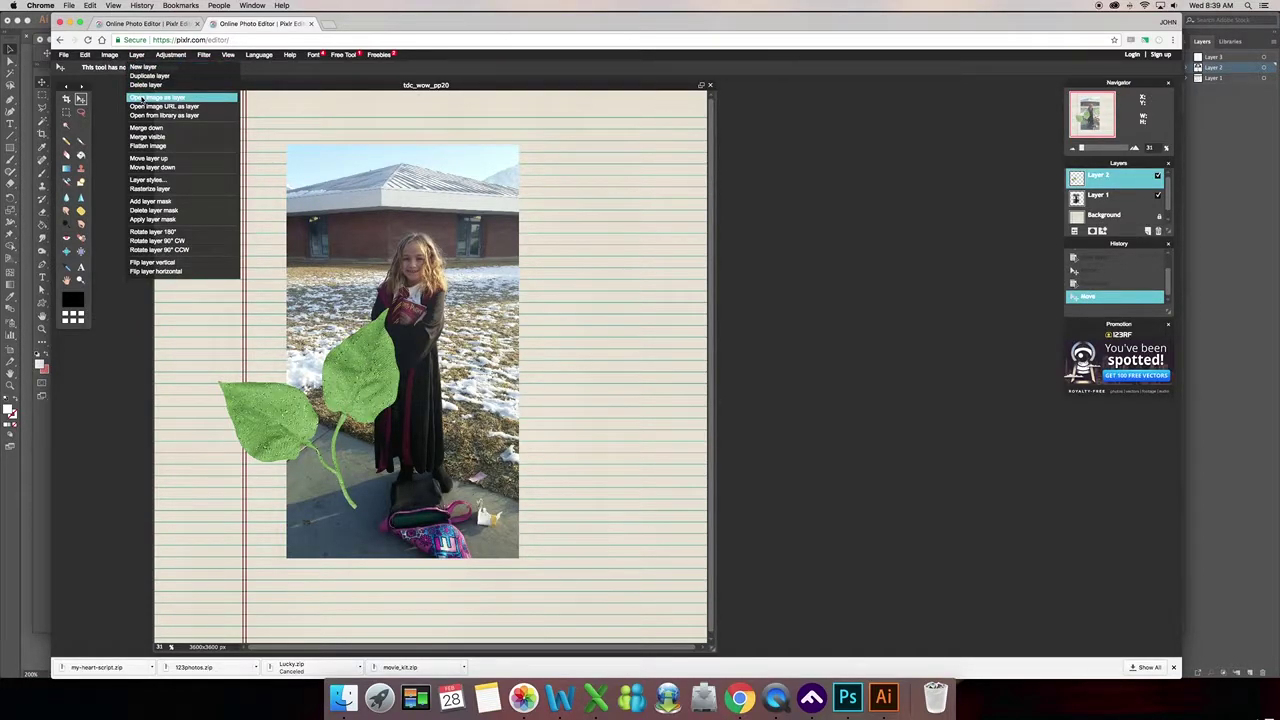
{"action": "left_click", "coordinate": [142, 98]}
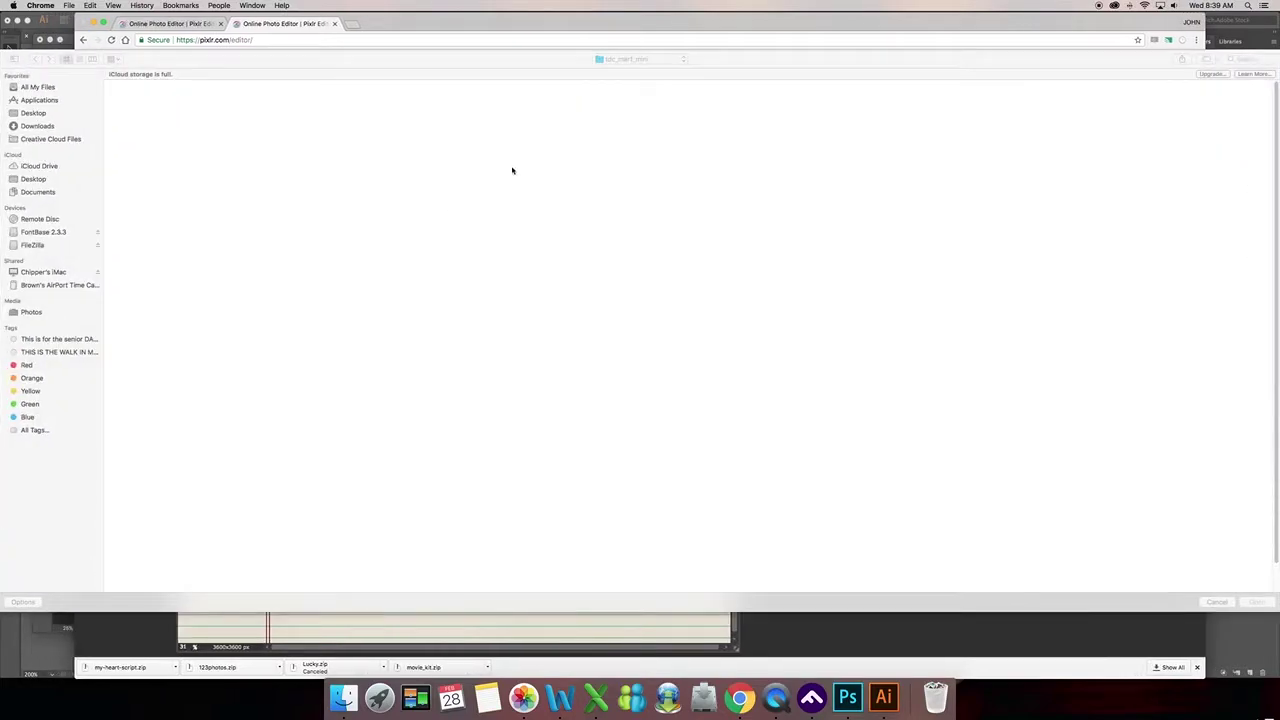
{"action": "left_click", "coordinate": [494, 104]}
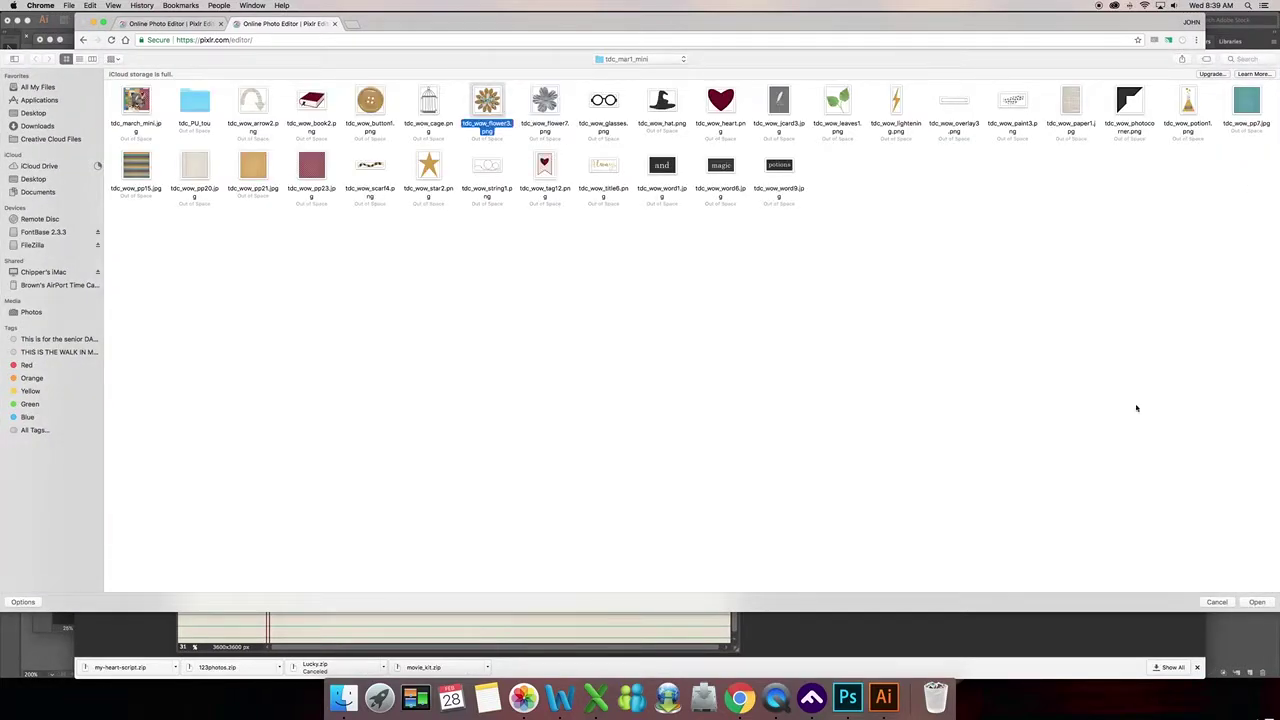
{"action": "left_click", "coordinate": [1255, 602]}
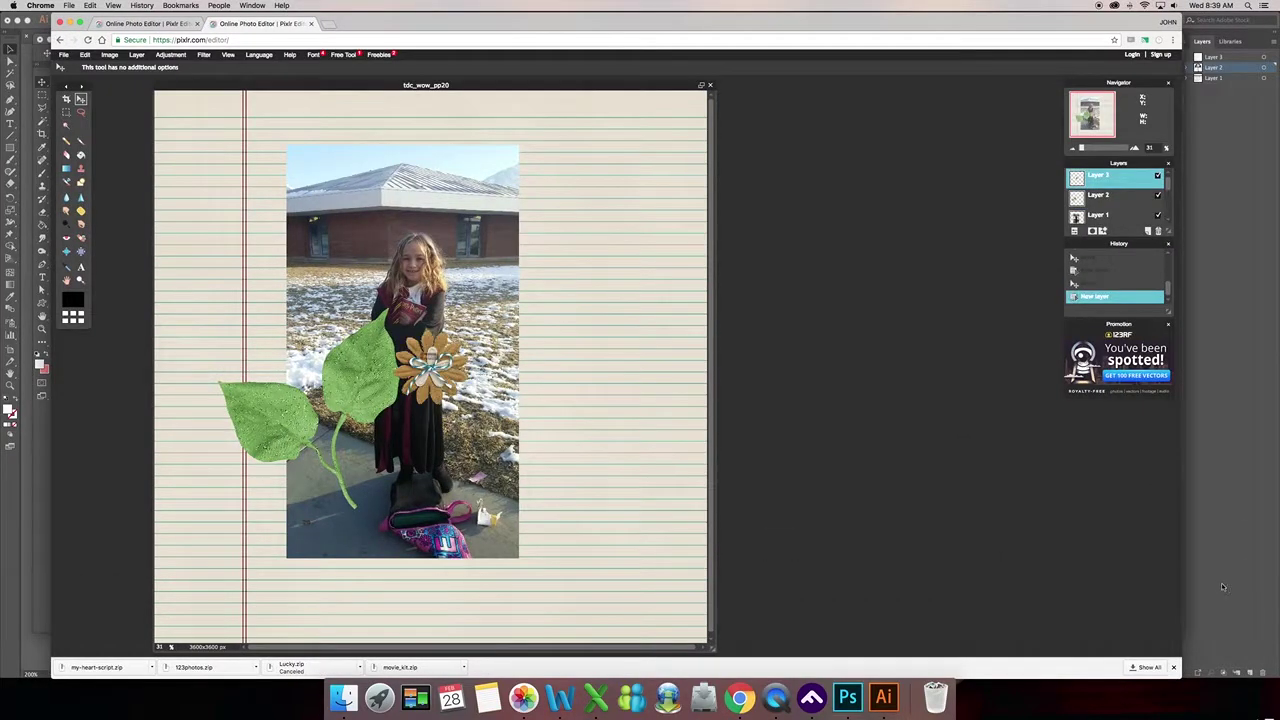
{"action": "left_click_drag", "start_coordinate": [430, 365], "coordinate": [352, 455]}
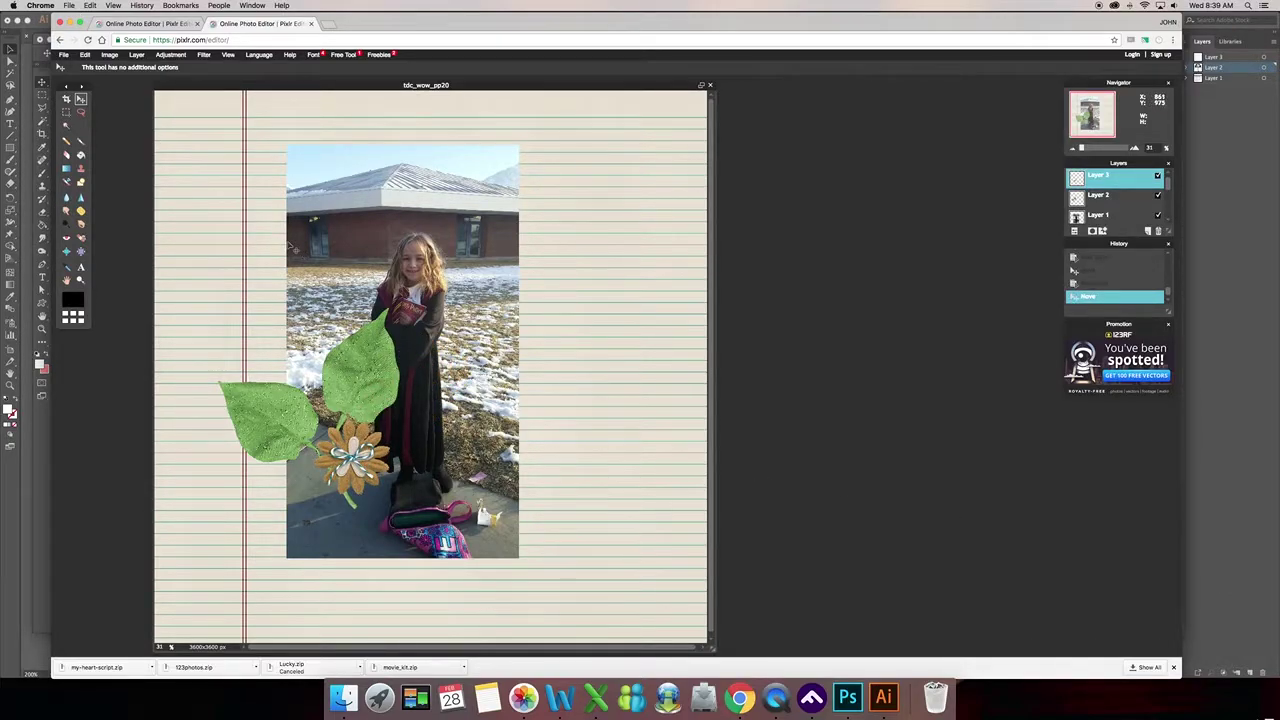
{"action": "left_click_drag", "start_coordinate": [374, 374], "coordinate": [349, 348]}
{"action": "left_click_drag", "start_coordinate": [335, 395], "coordinate": [409, 461]}
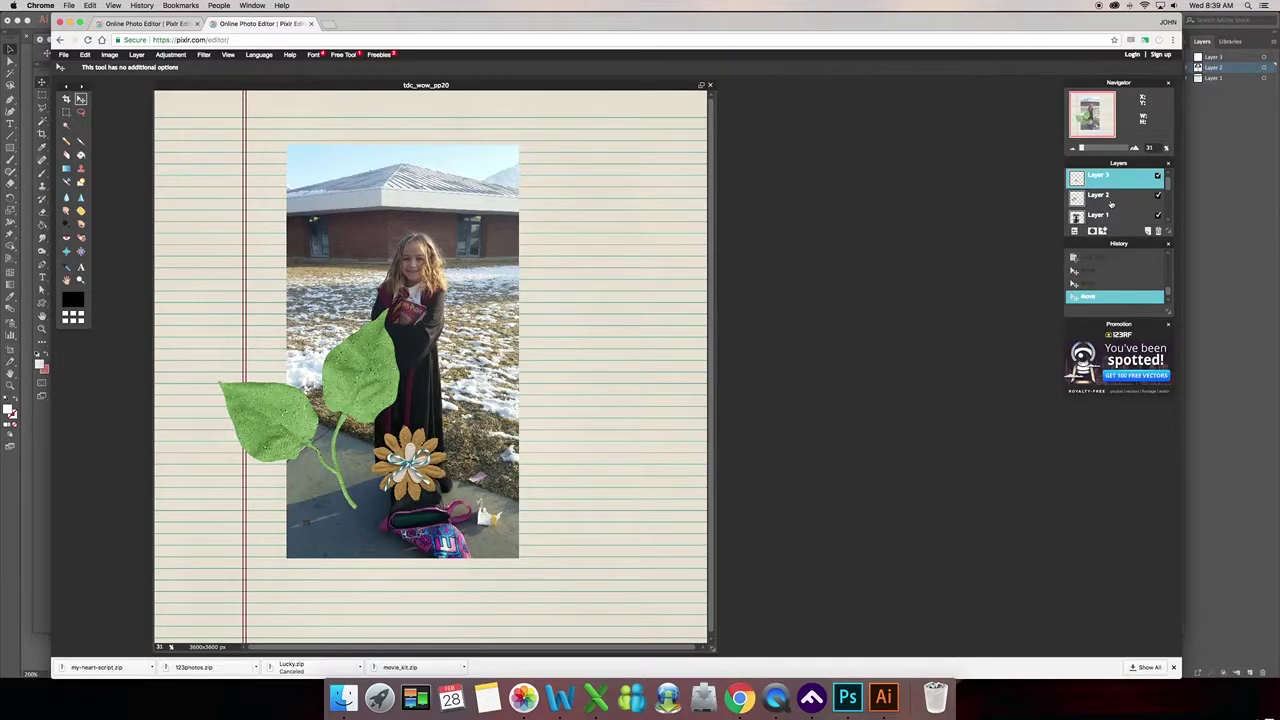
{"action": "scroll", "coordinate": [1112, 210], "scroll_direction": "down", "scroll_amount": 2}
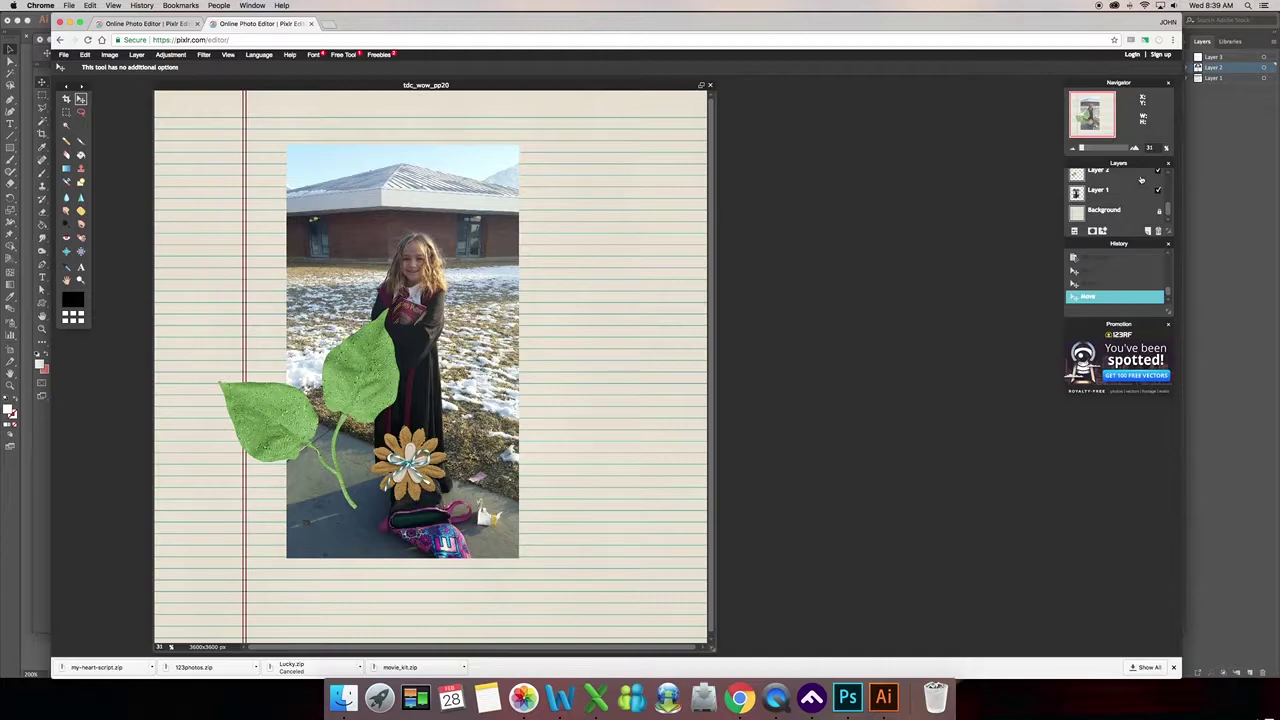
Step: Float the layer list beside the canvas and rename Layer 1 to 'photo'
{"action": "left_click_drag", "start_coordinate": [1140, 166], "coordinate": [807, 170]}
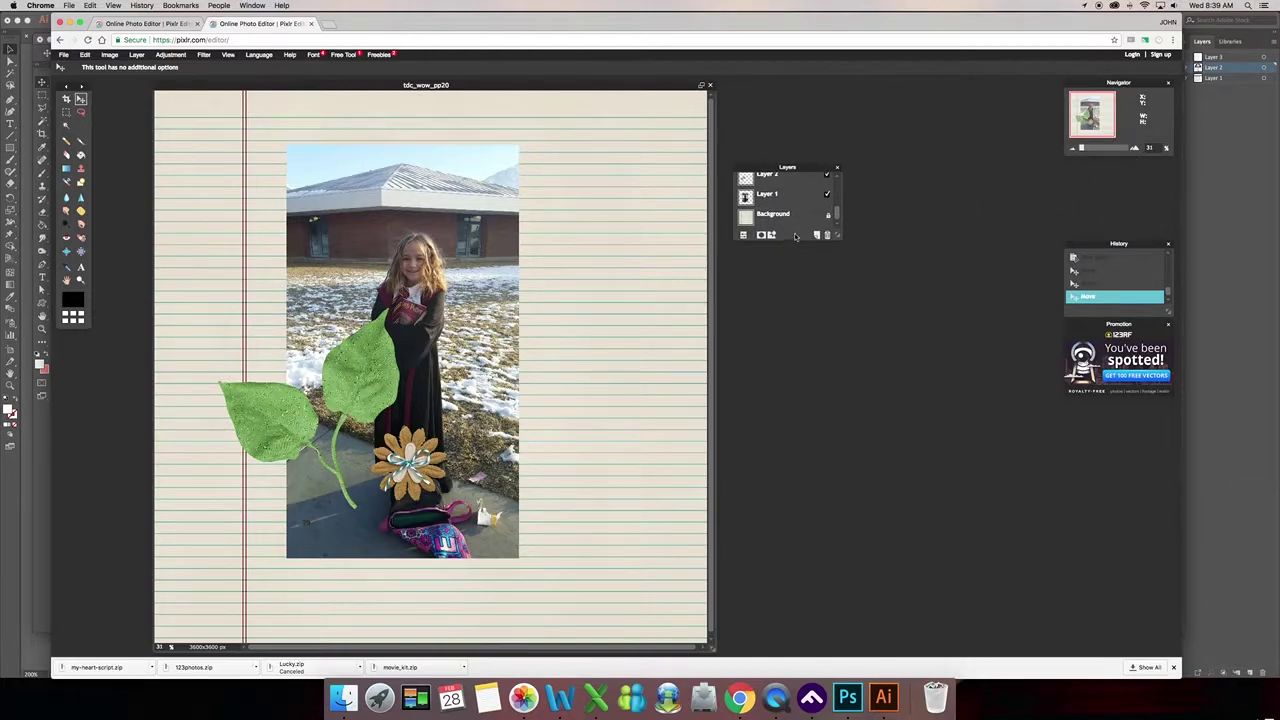
{"action": "left_click_drag", "start_coordinate": [806, 167], "coordinate": [807, 164]}
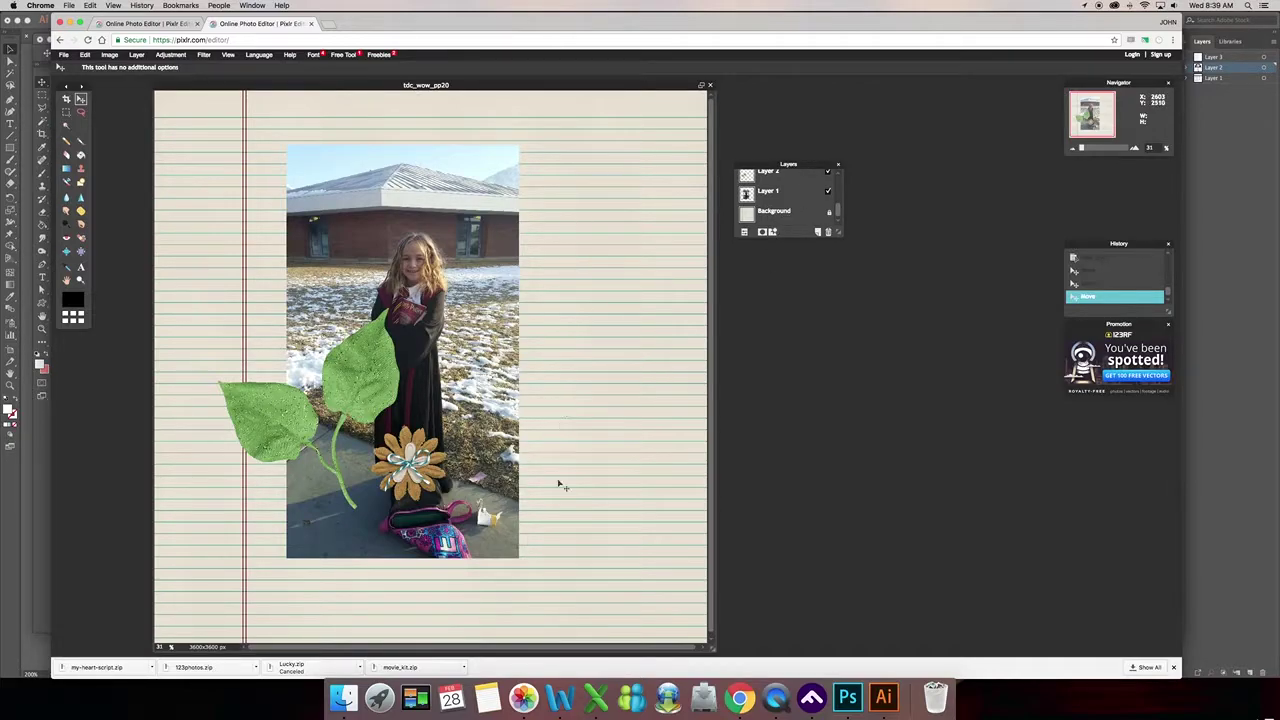
{"action": "scroll", "coordinate": [775, 210], "scroll_direction": "up", "scroll_amount": 1}
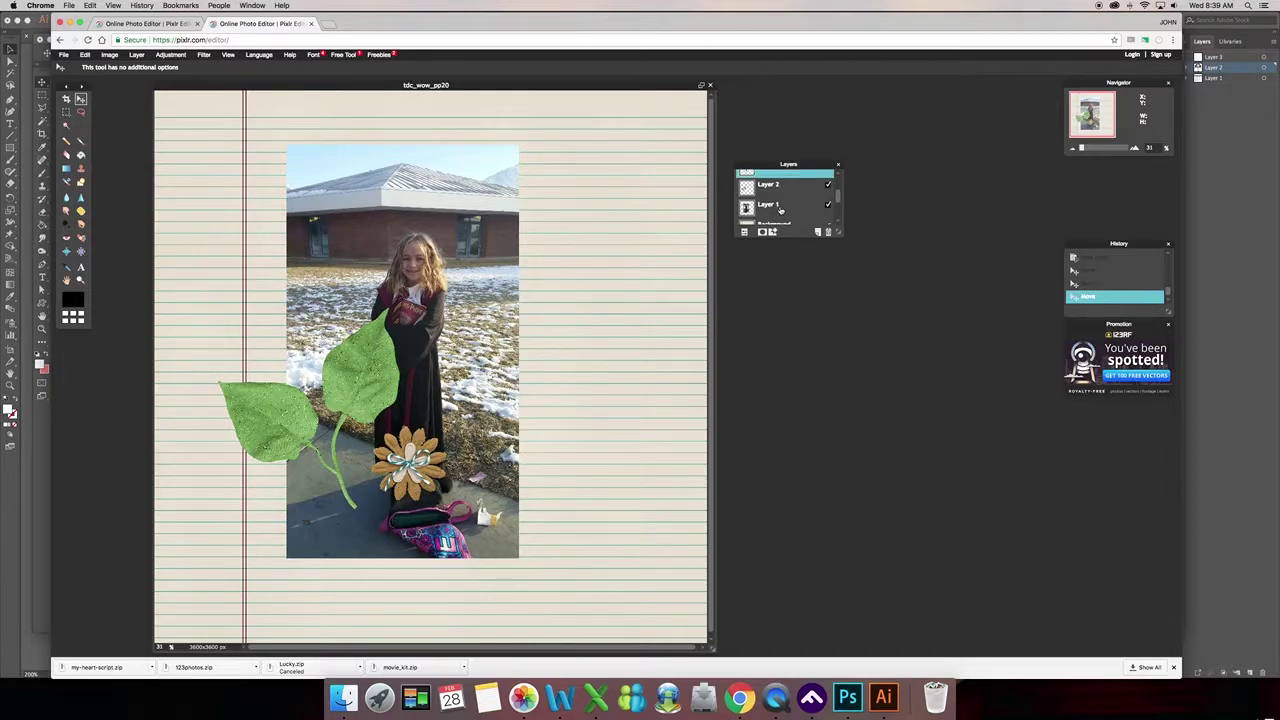
{"action": "left_click", "coordinate": [773, 207]}
{"action": "double_click", "coordinate": [773, 207]}
{"action": "type", "text": "photo"}
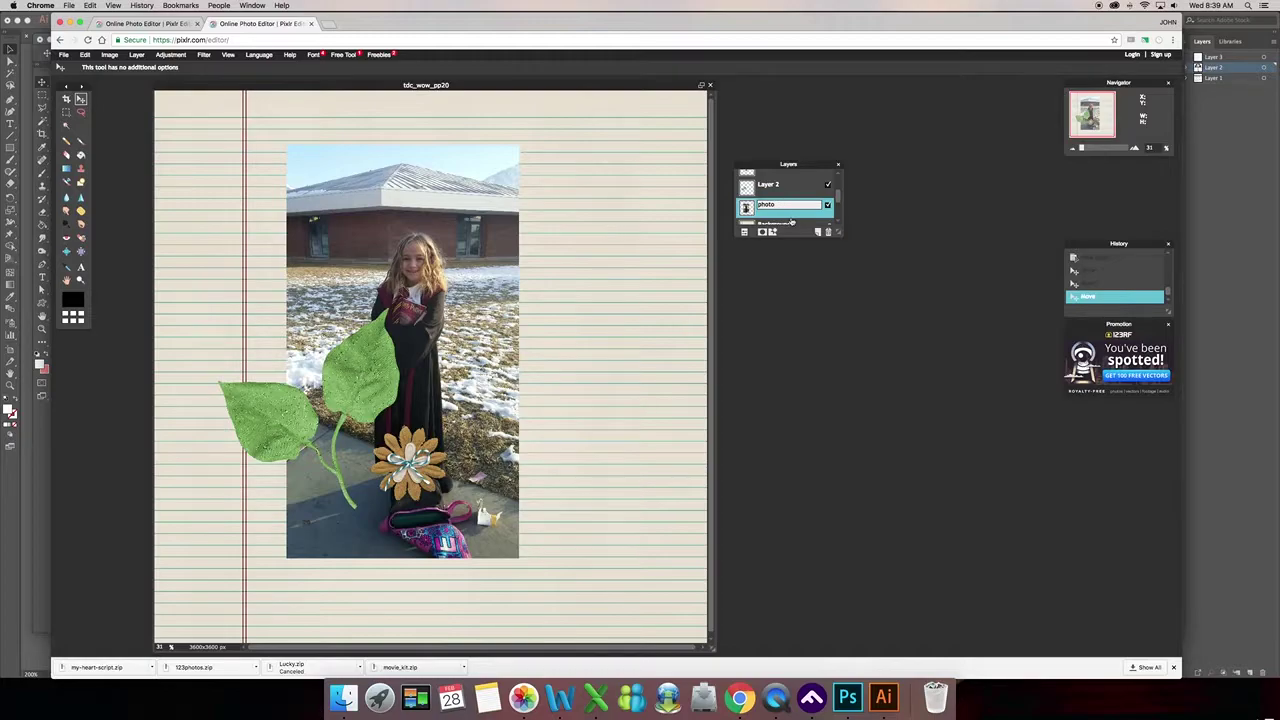
{"action": "key", "text": "Return"}
Step: Rename Layer 2 to 'leaves' and Layer 3 to 'flower', then reselect the photo layer
{"action": "left_click", "coordinate": [776, 185]}
{"action": "double_click", "coordinate": [776, 185]}
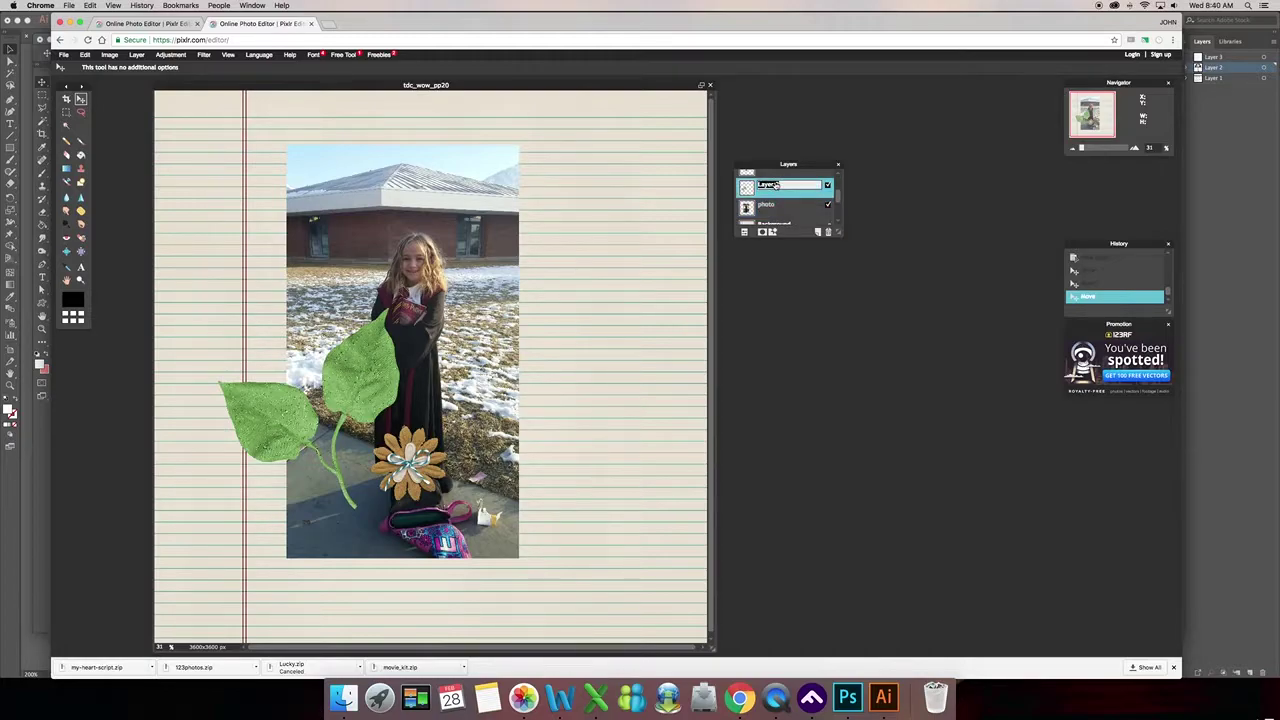
{"action": "type", "text": "leaves"}
{"action": "key", "text": "Return"}
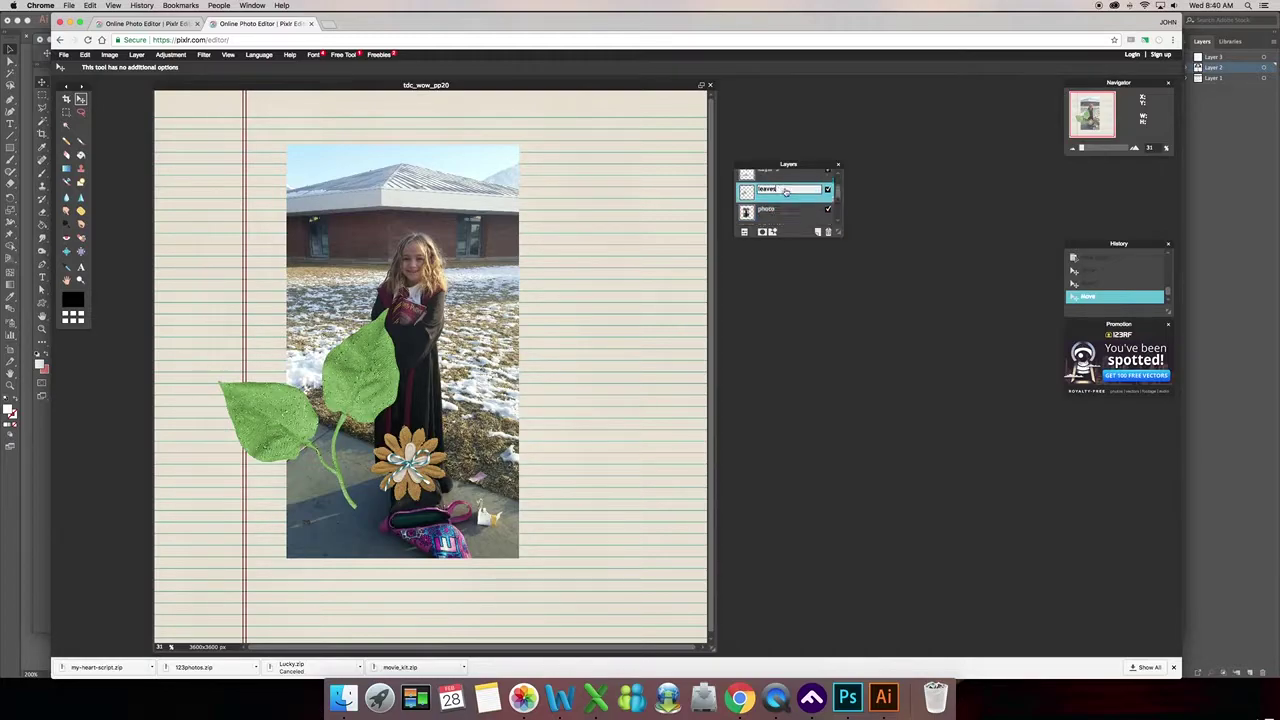
{"action": "left_click", "coordinate": [775, 177]}
{"action": "double_click", "coordinate": [775, 177]}
{"action": "type", "text": "f"}
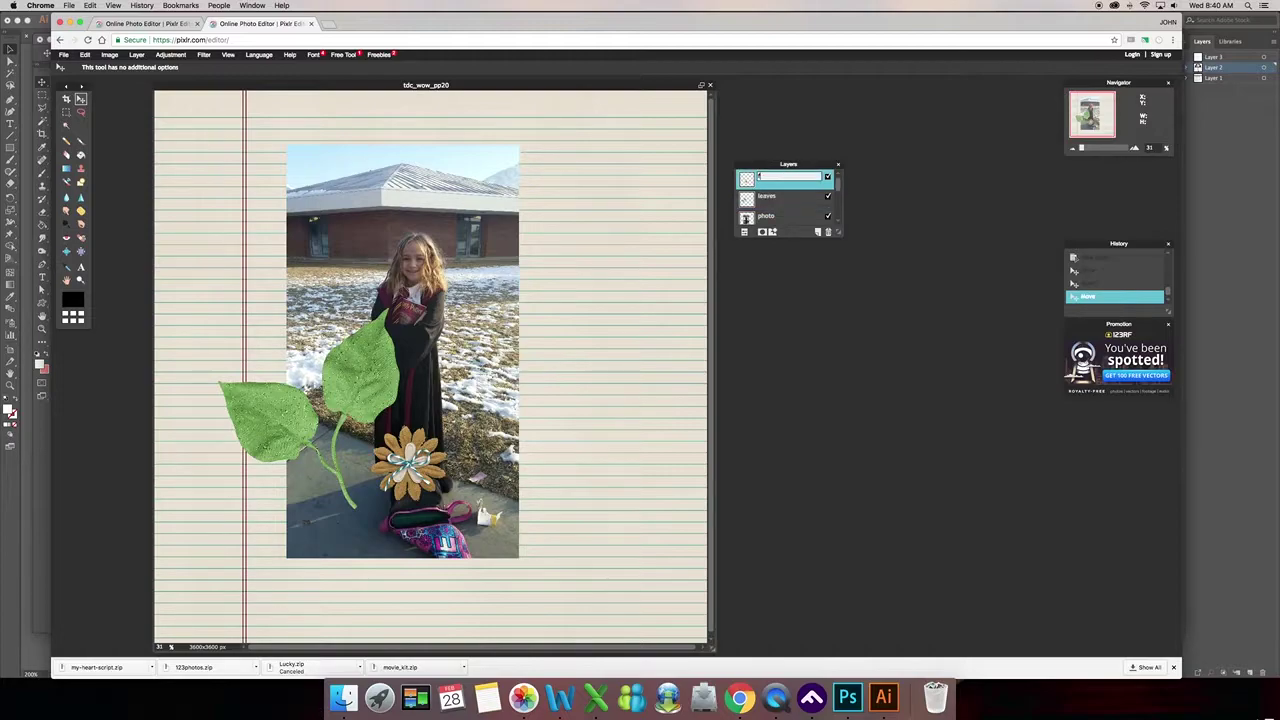
{"action": "type", "text": "lower"}
{"action": "key", "text": "Return"}
{"action": "scroll", "coordinate": [796, 188], "scroll_direction": "down", "scroll_amount": 1}
{"action": "scroll", "coordinate": [796, 188], "scroll_direction": "down", "scroll_amount": 1}
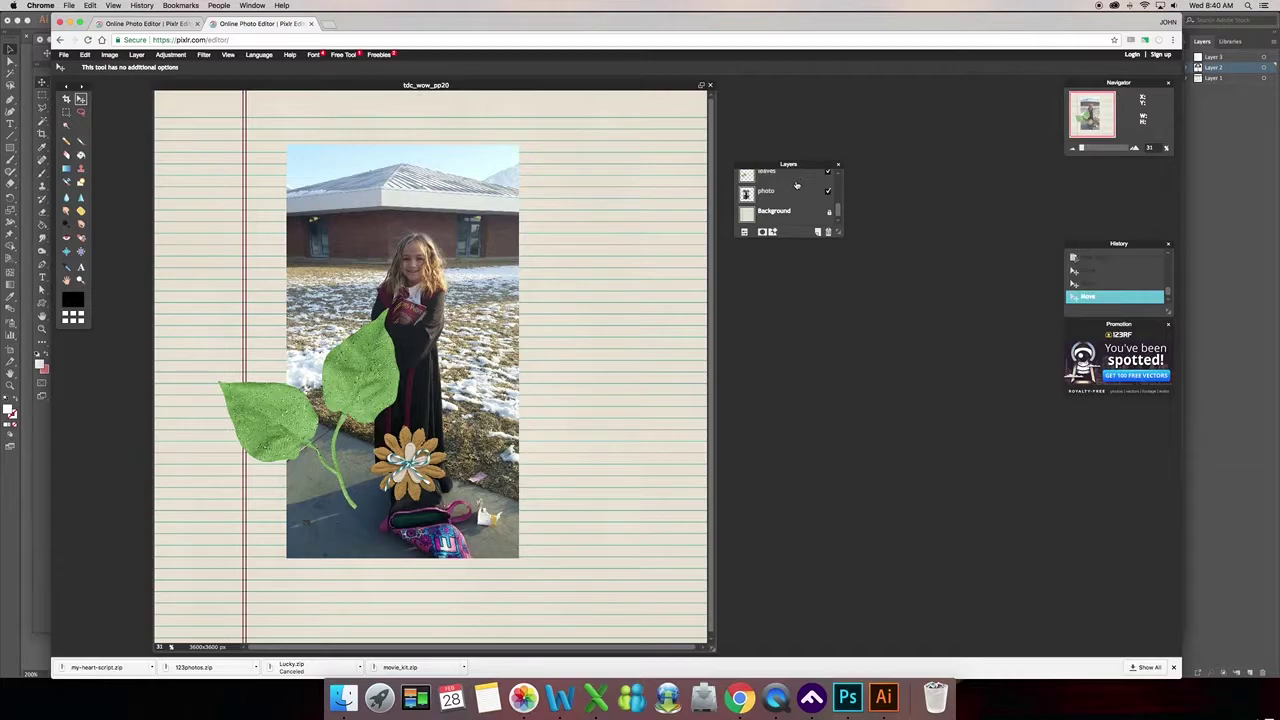
{"action": "left_click", "coordinate": [793, 193]}
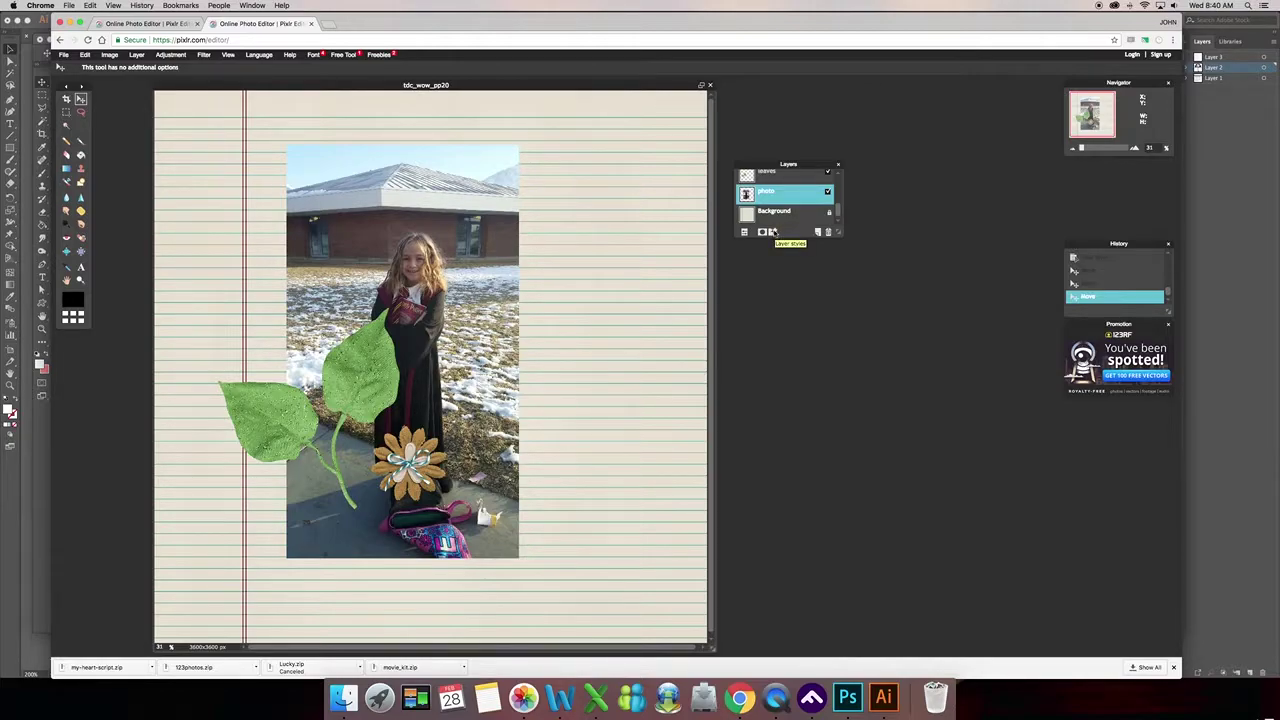
Step: Open the photo layer's styles, move the window off the photo, and enable Drop shadow
{"action": "left_click", "coordinate": [773, 232]}
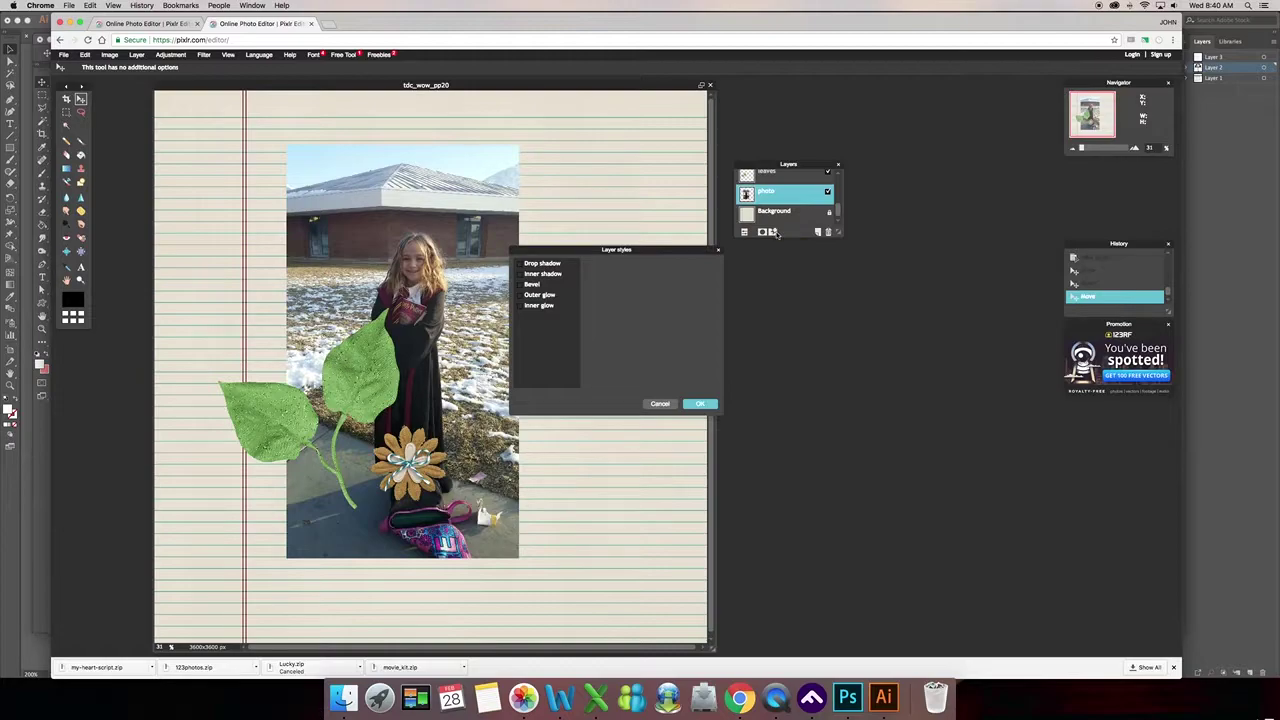
{"action": "left_click_drag", "start_coordinate": [628, 252], "coordinate": [677, 297]}
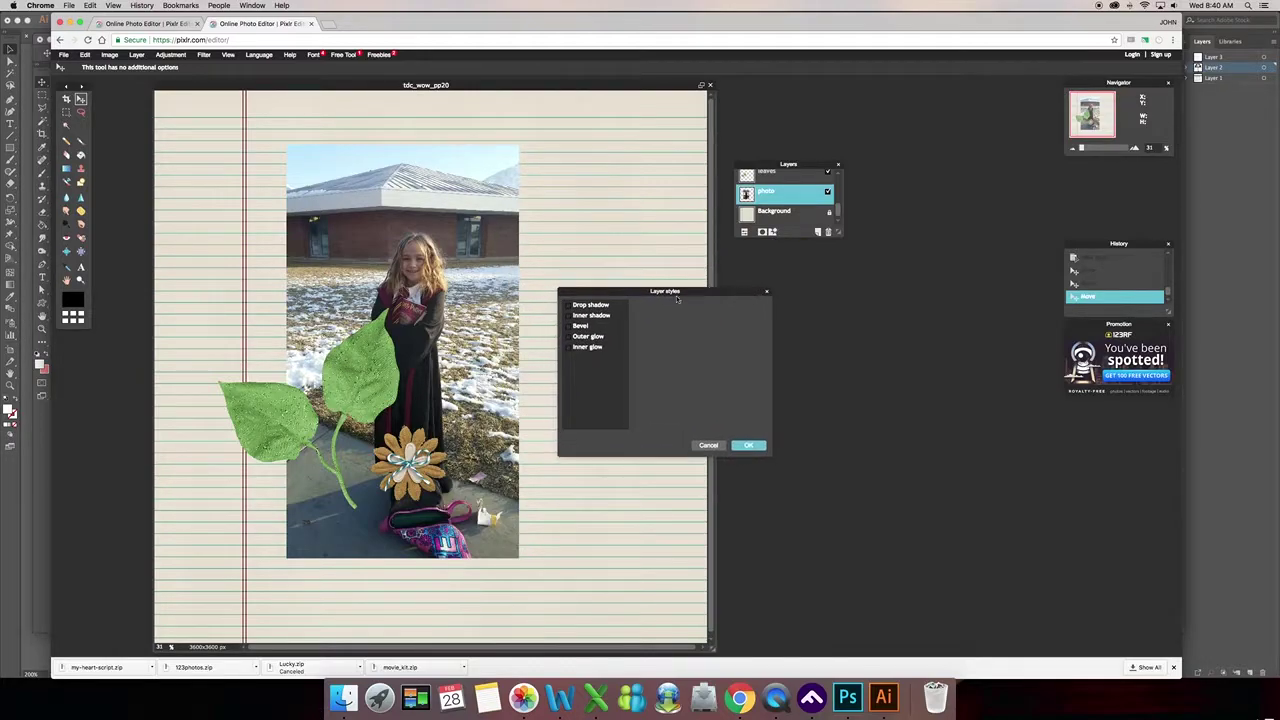
{"action": "left_click", "coordinate": [569, 305]}
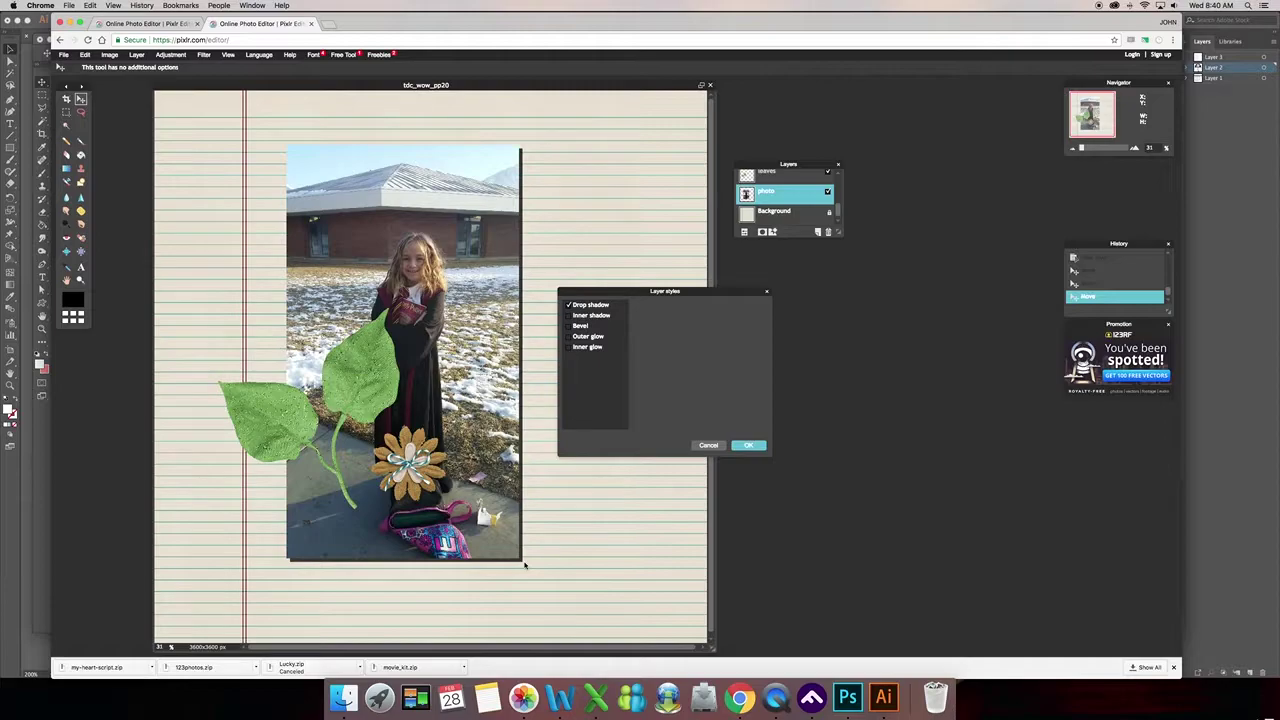
Step: Pick a brownish shadow colour for the photo, then darken it to a deep brown
{"action": "left_click", "coordinate": [612, 308]}
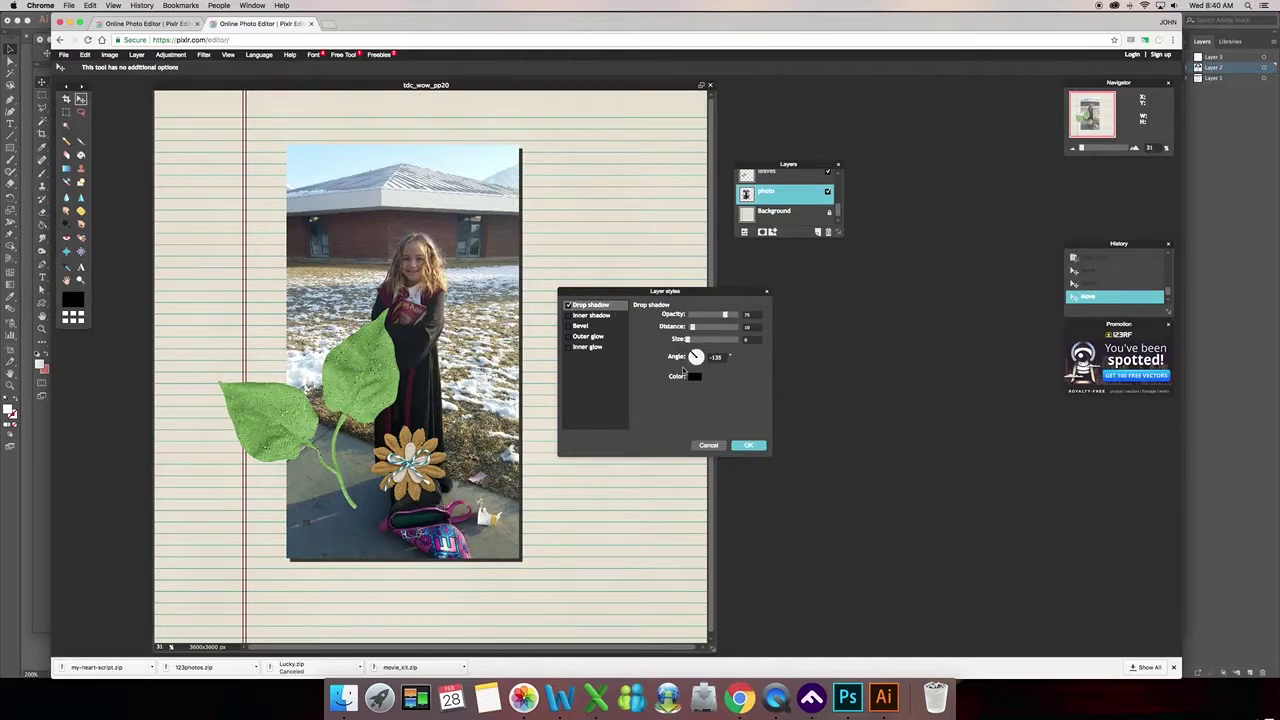
{"action": "left_click", "coordinate": [695, 377]}
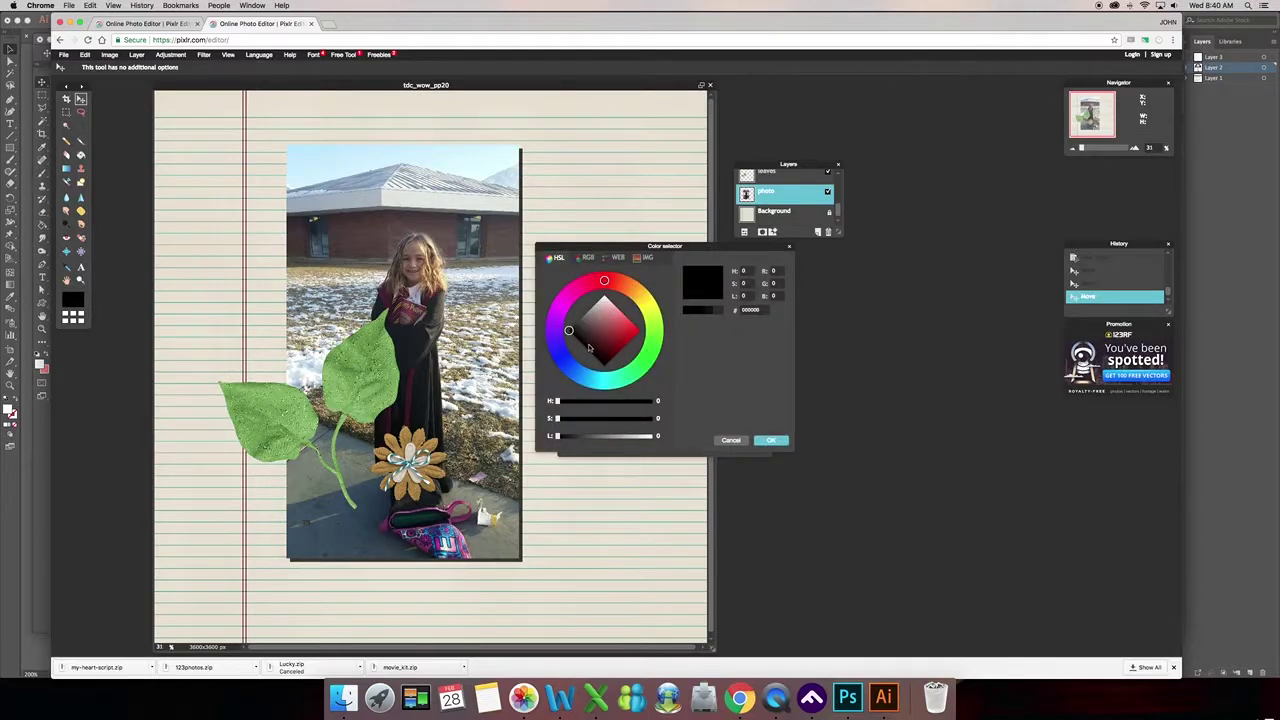
{"action": "left_click", "coordinate": [627, 287]}
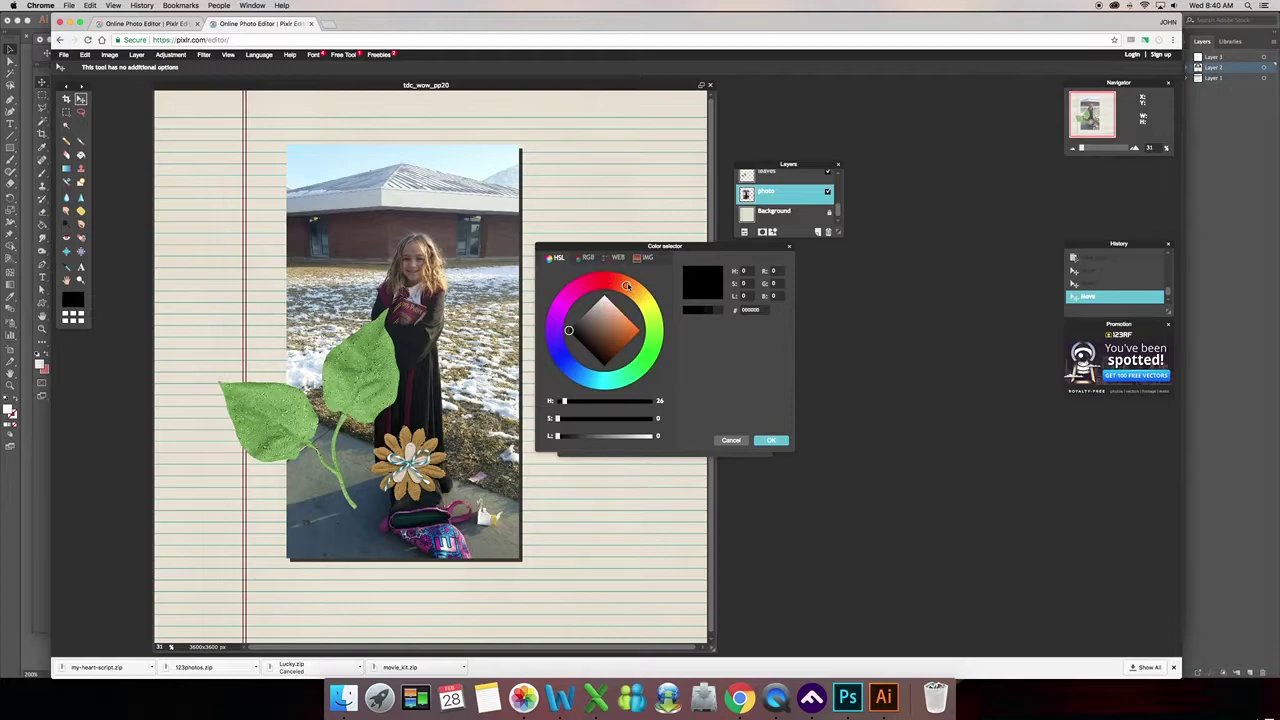
{"action": "mouse_move", "coordinate": [624, 284]}
{"action": "left_mouse_down"}
{"action": "mouse_move", "coordinate": [614, 281]}
{"action": "mouse_move", "coordinate": [600, 335]}
{"action": "left_mouse_up"}
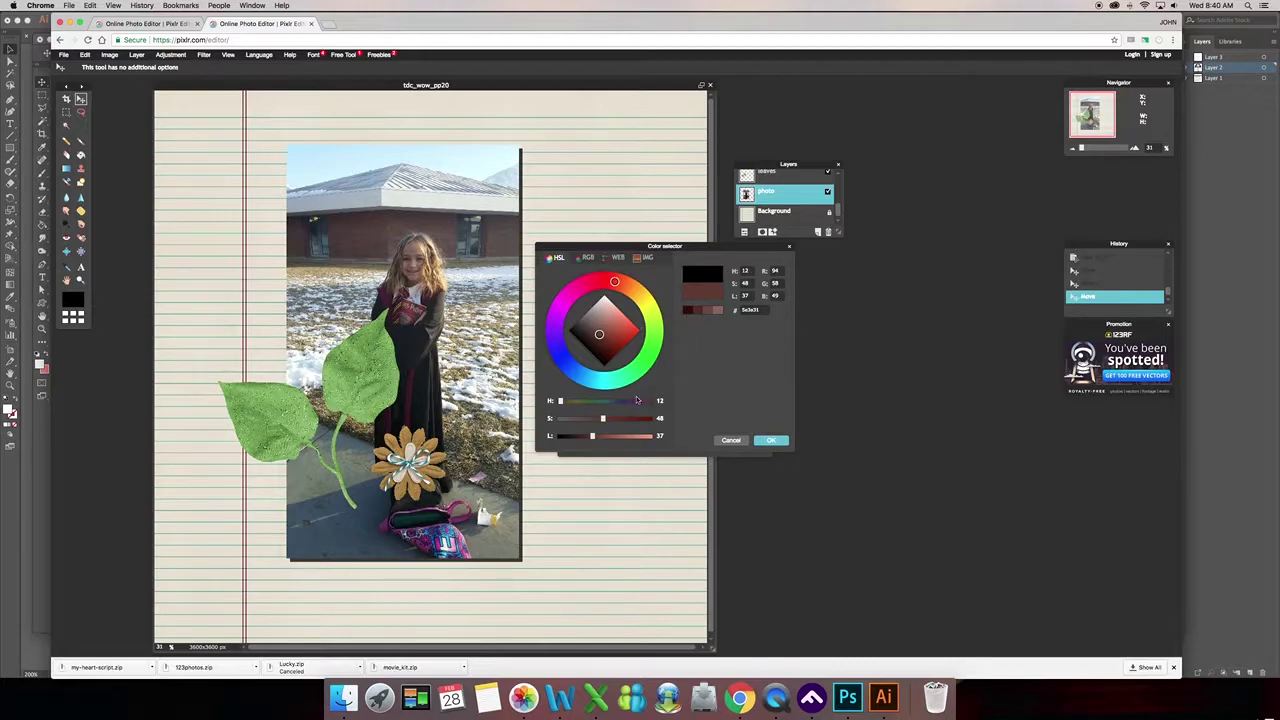
{"action": "left_click_drag", "start_coordinate": [602, 418], "coordinate": [574, 426]}
{"action": "left_click_drag", "start_coordinate": [584, 325], "coordinate": [587, 325]}
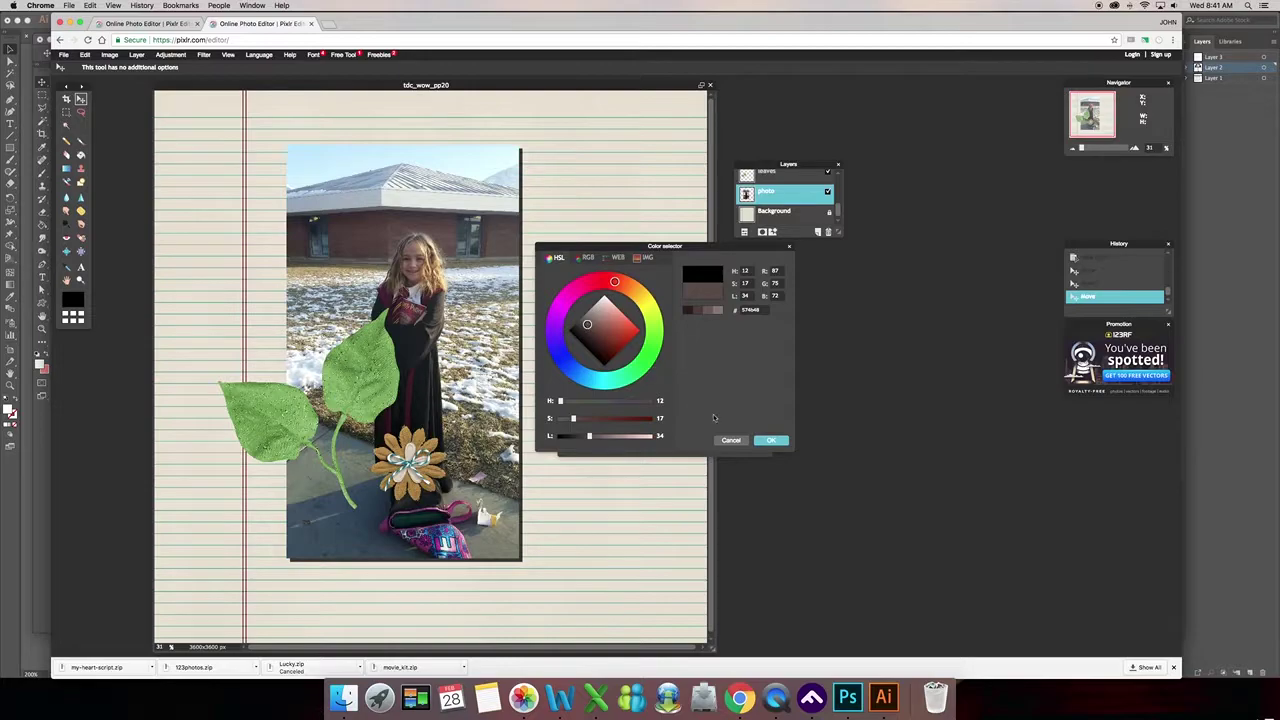
{"action": "left_click", "coordinate": [766, 441]}
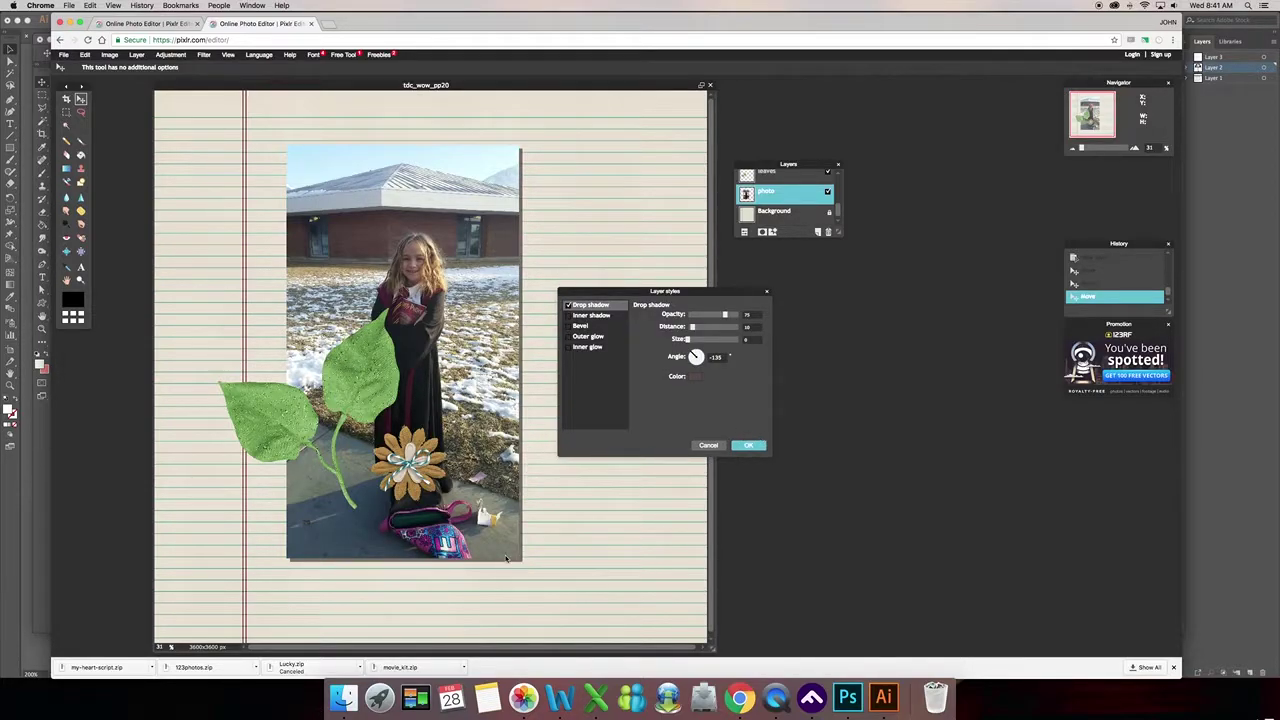
{"action": "left_click", "coordinate": [694, 376]}
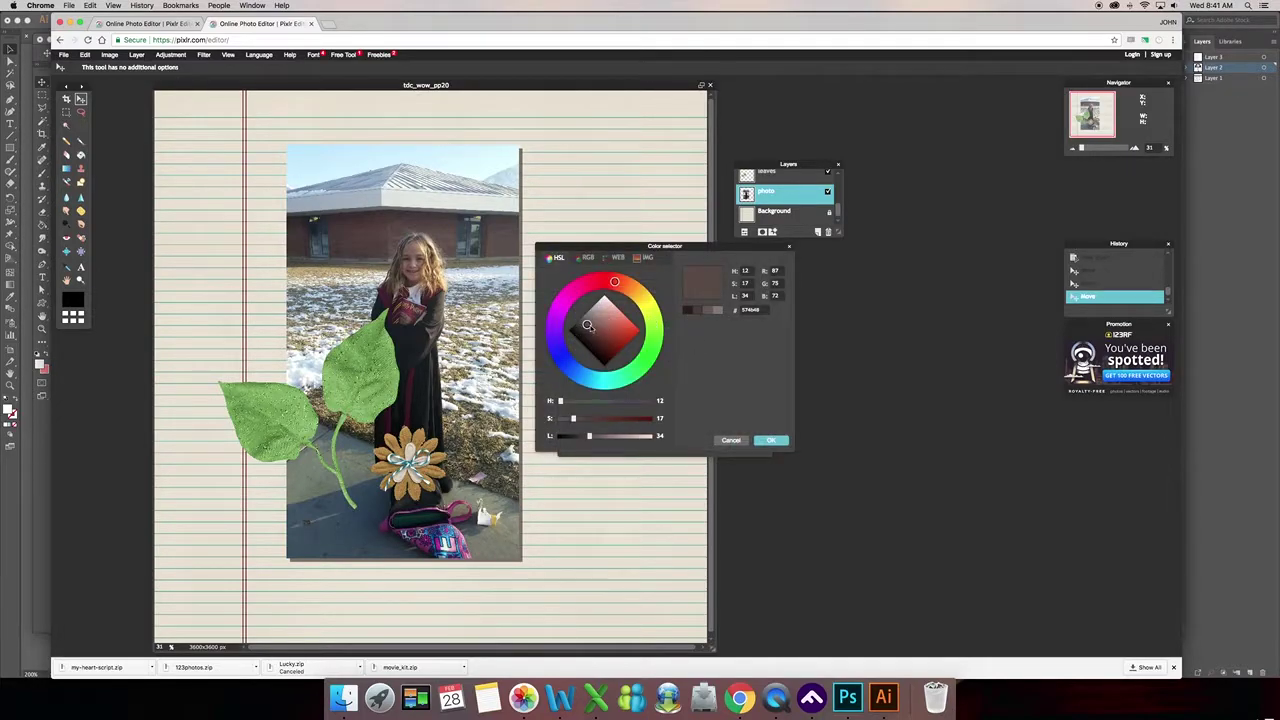
{"action": "left_click_drag", "start_coordinate": [588, 326], "coordinate": [578, 329]}
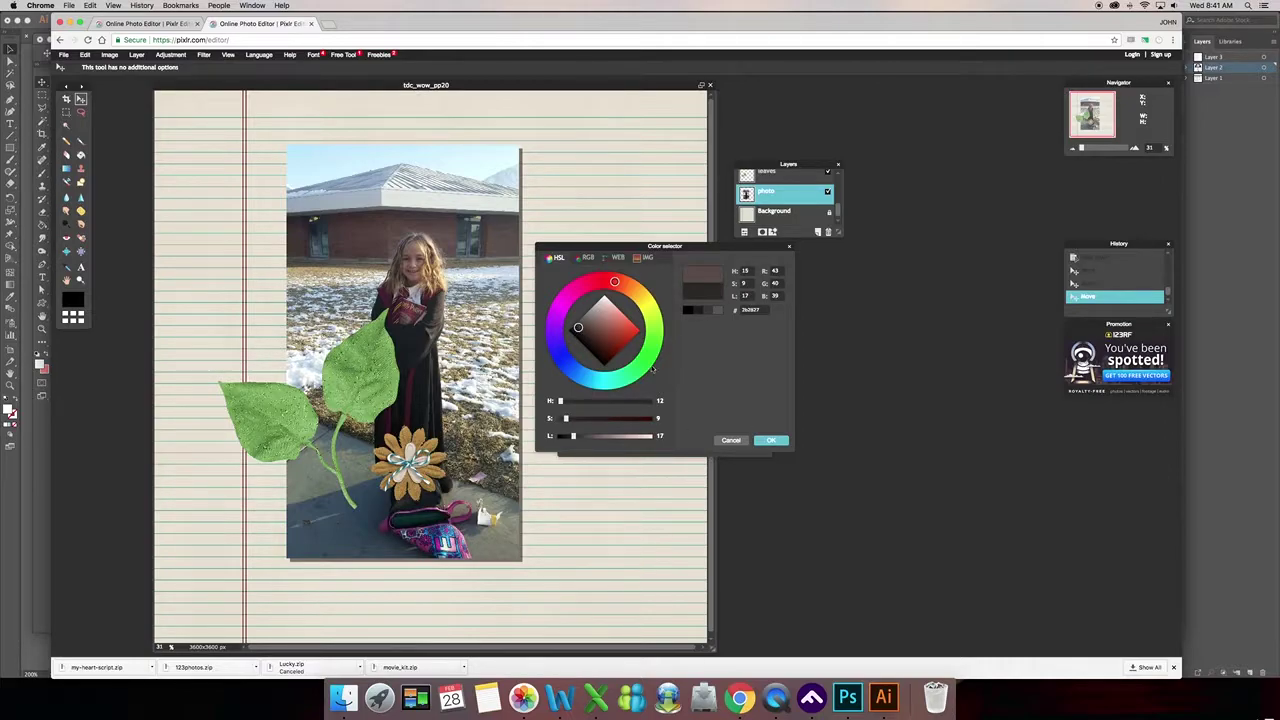
{"action": "left_click", "coordinate": [770, 441]}
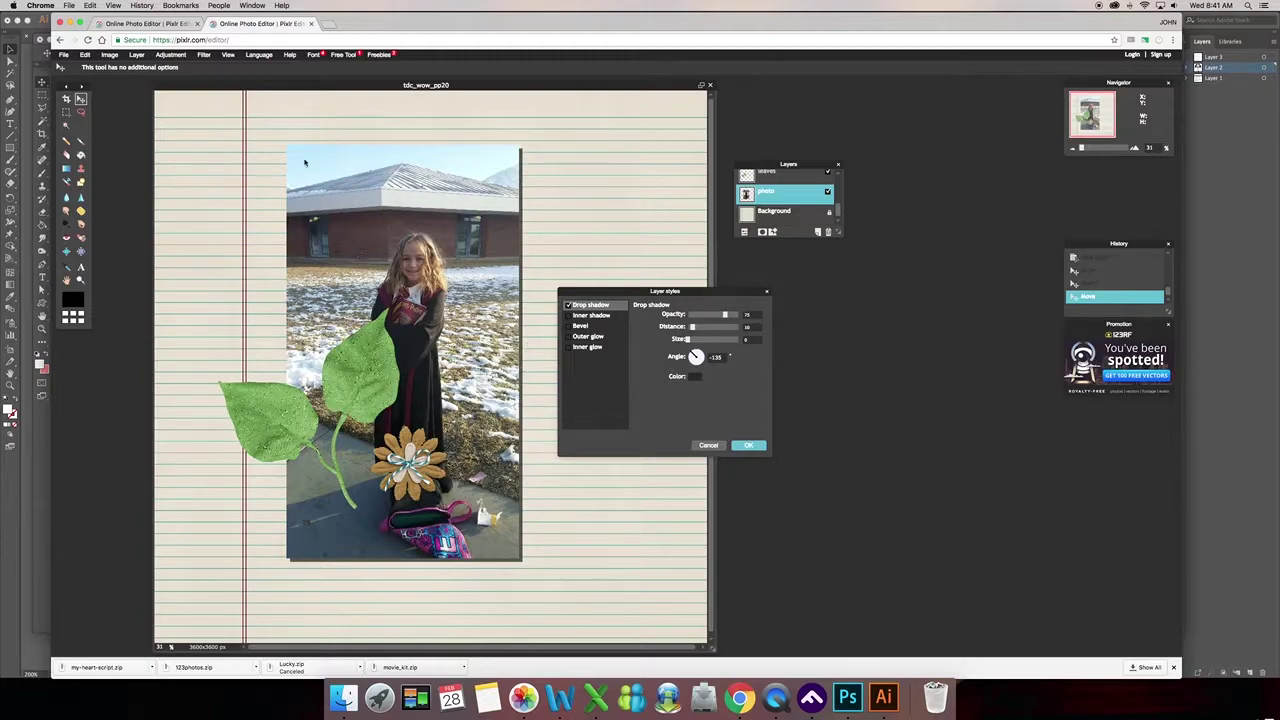
Step: Set the photo's drop shadow angle to 30 so it falls on the top and left edges
{"action": "left_click", "coordinate": [702, 358]}
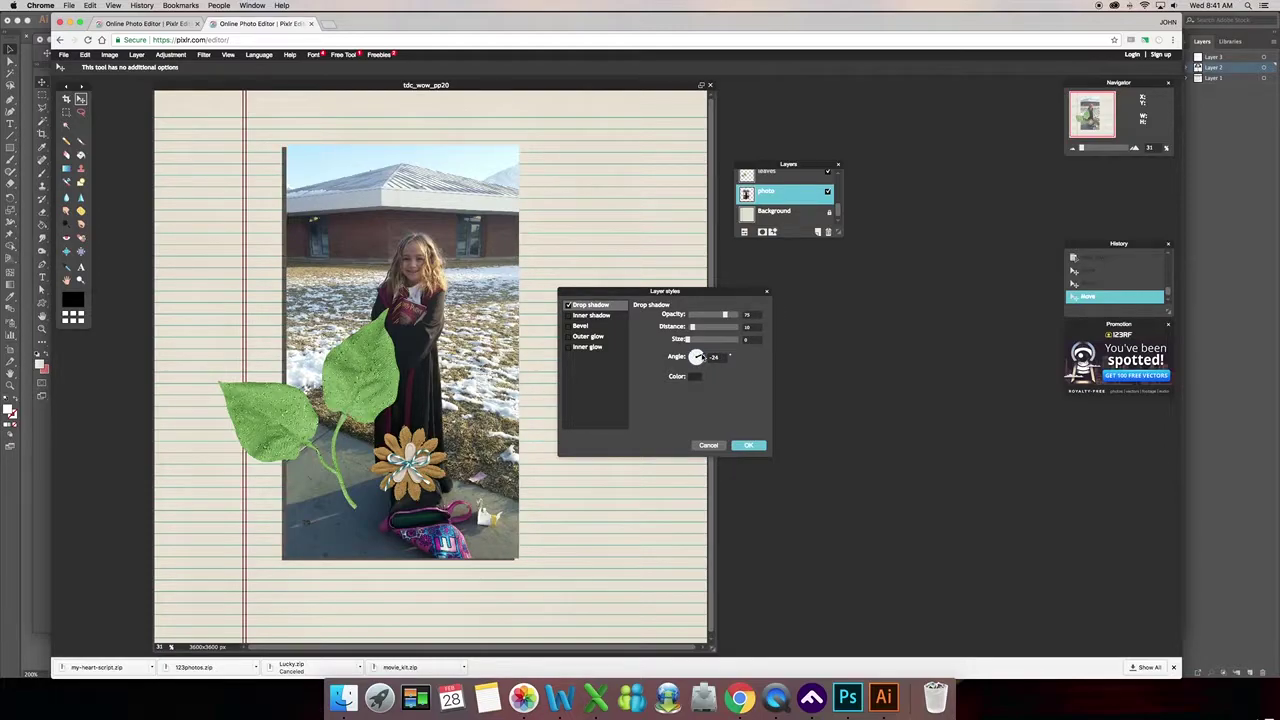
{"action": "left_click", "coordinate": [702, 357]}
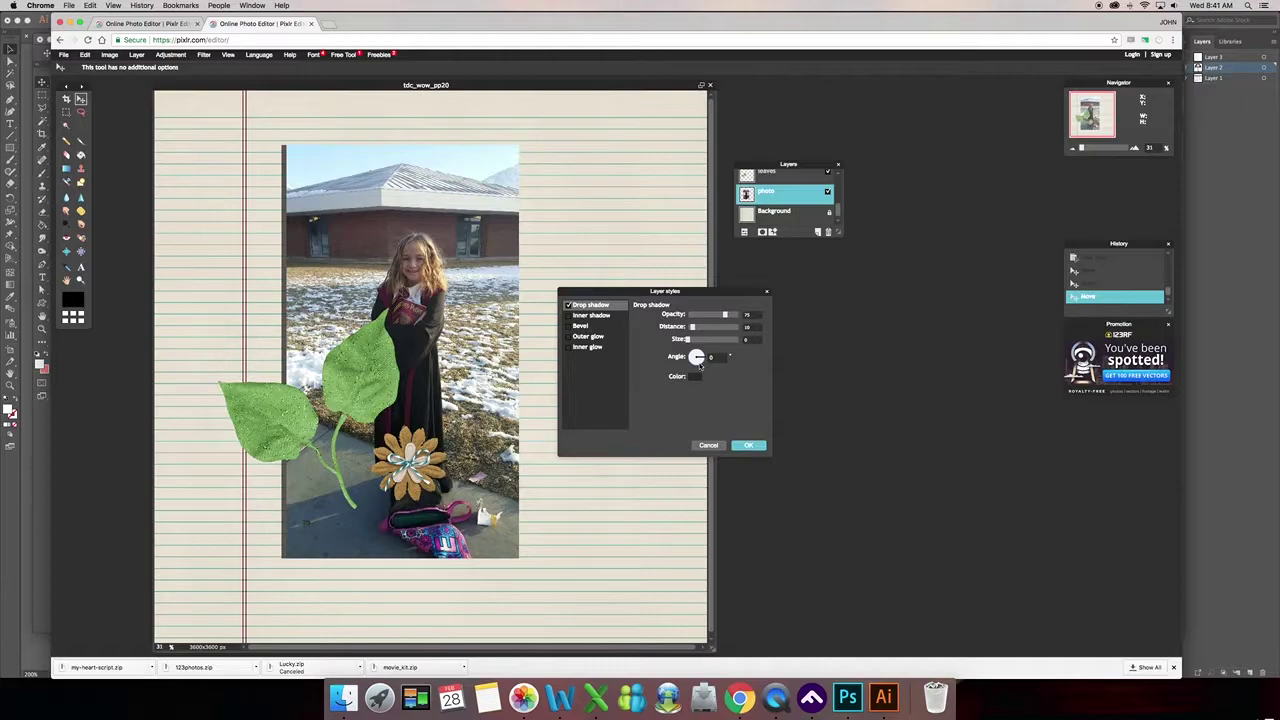
{"action": "left_click", "coordinate": [698, 362]}
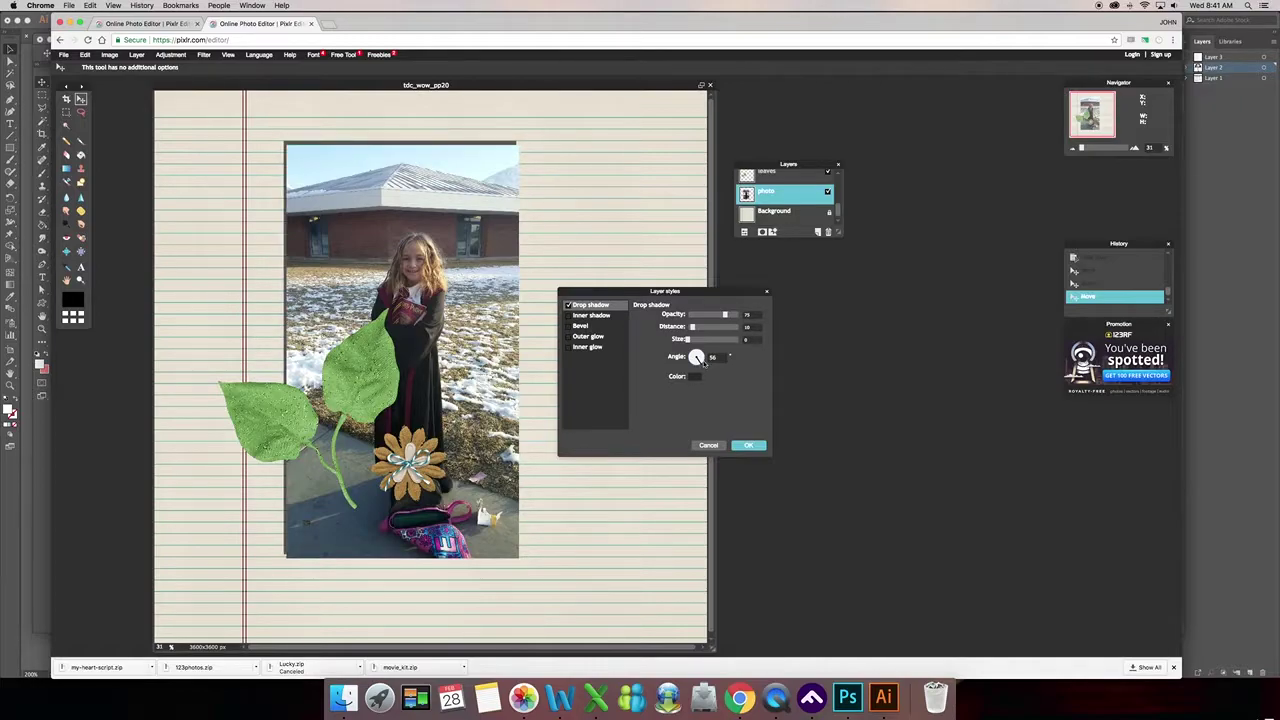
{"action": "left_click", "coordinate": [704, 364]}
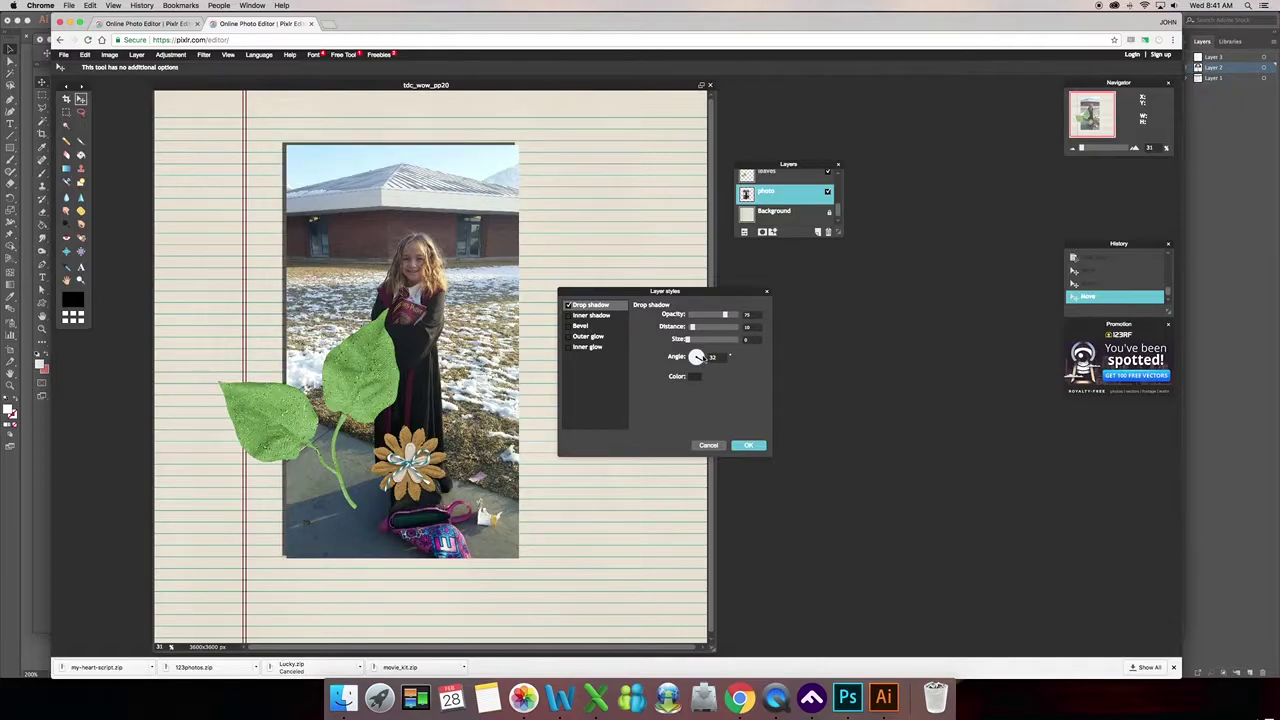
{"action": "left_click", "coordinate": [701, 359]}
{"action": "left_click", "coordinate": [703, 362]}
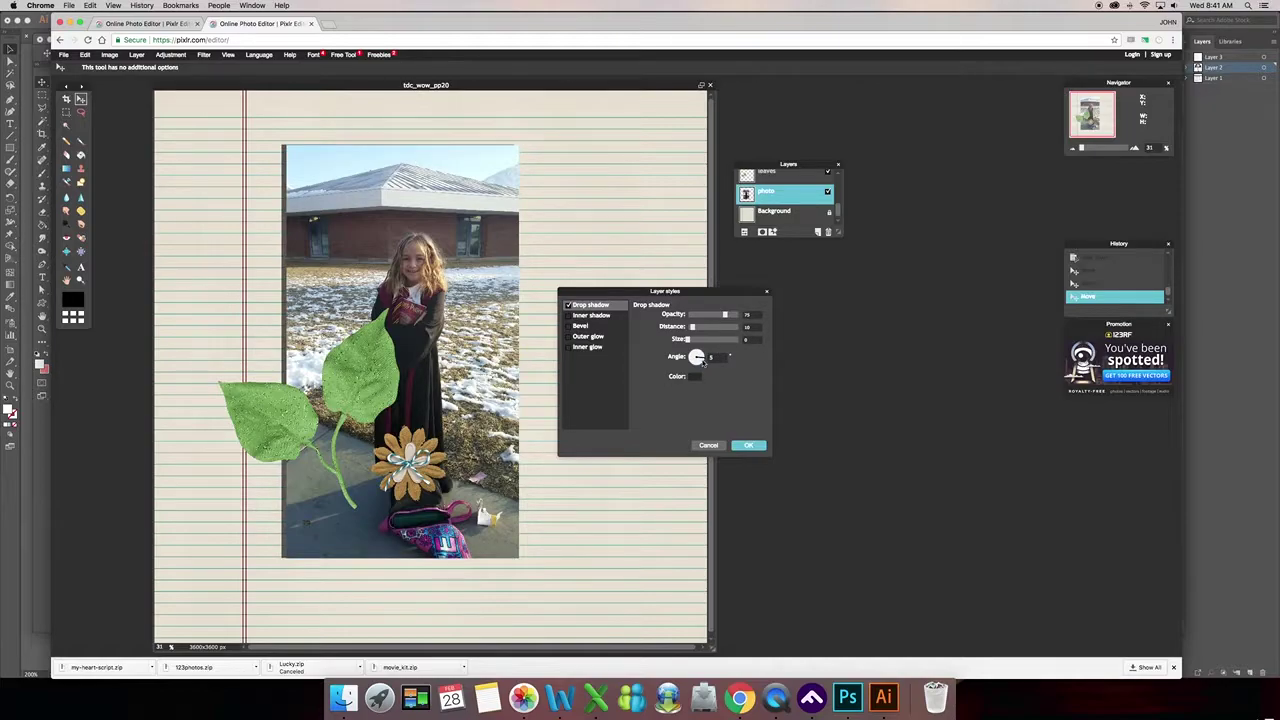
{"action": "left_click", "coordinate": [703, 362]}
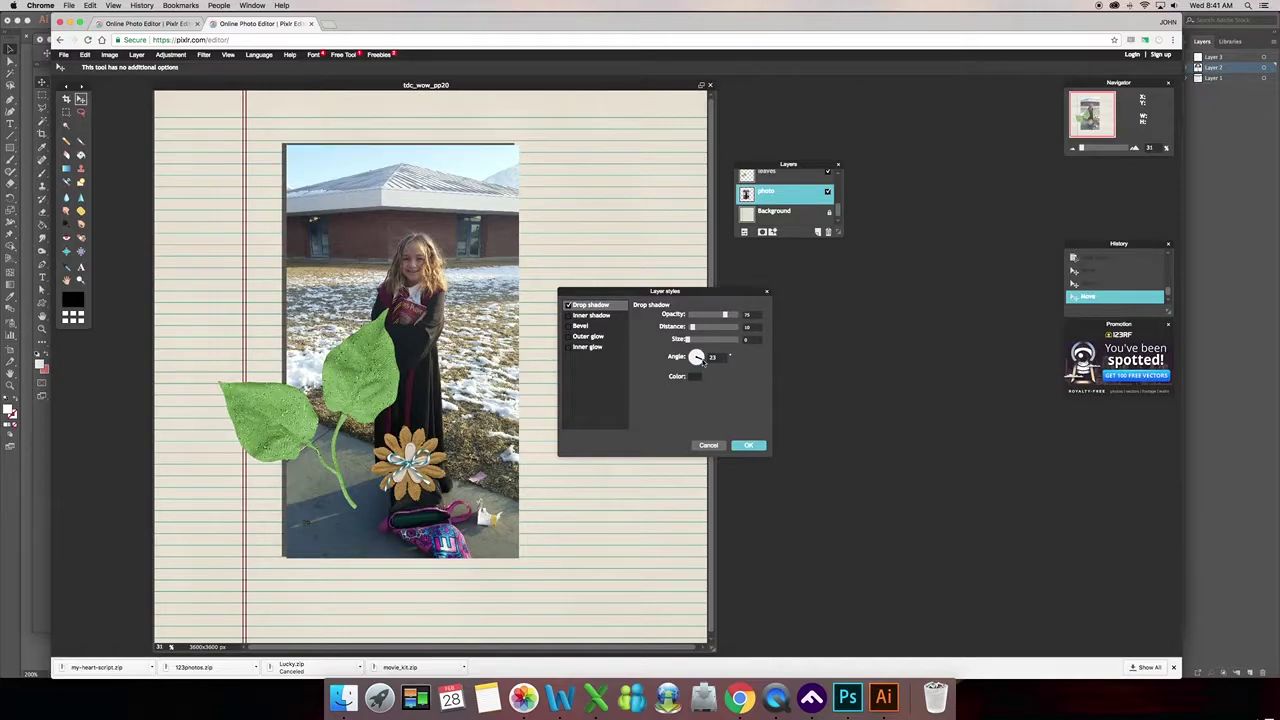
{"action": "left_click", "coordinate": [703, 362]}
{"action": "left_click", "coordinate": [703, 362]}
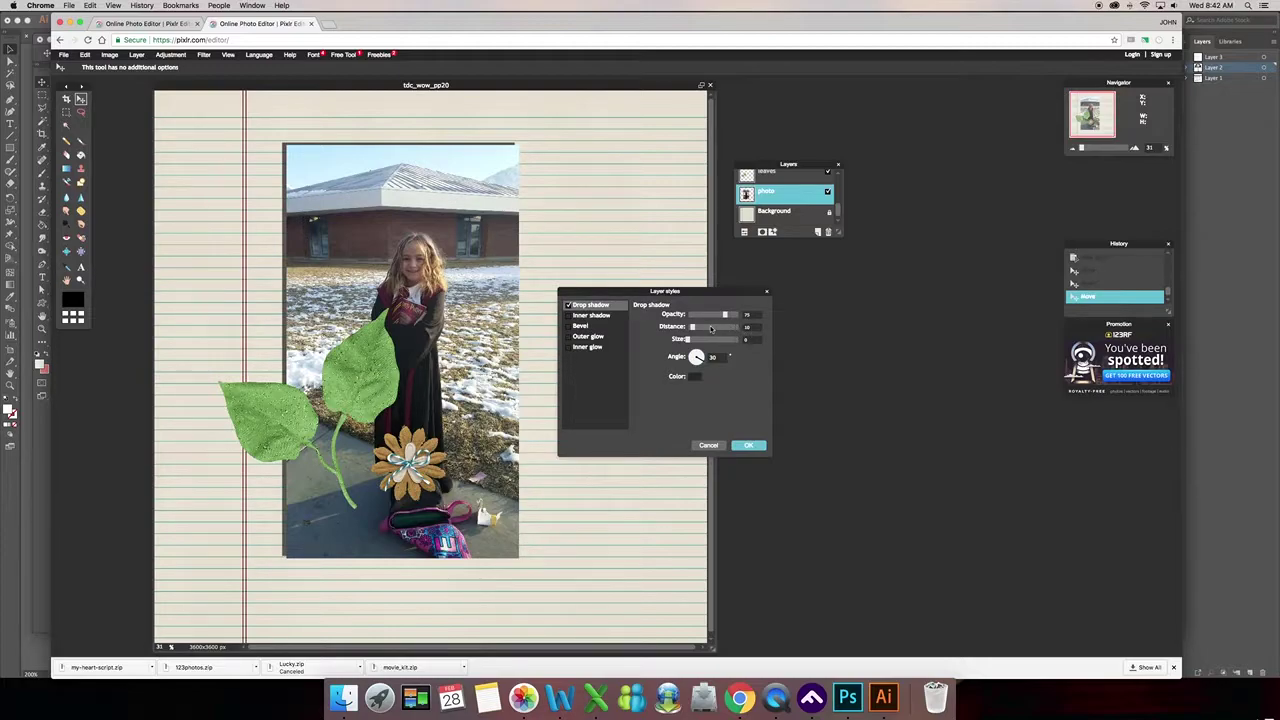
Step: Adjust the photo shadow's distance and size, apply it, and nudge the photo slightly left
{"action": "mouse_move", "coordinate": [693, 327]}
{"action": "left_mouse_down"}
{"action": "mouse_move", "coordinate": [720, 332]}
{"action": "mouse_move", "coordinate": [710, 338]}
{"action": "left_mouse_up"}
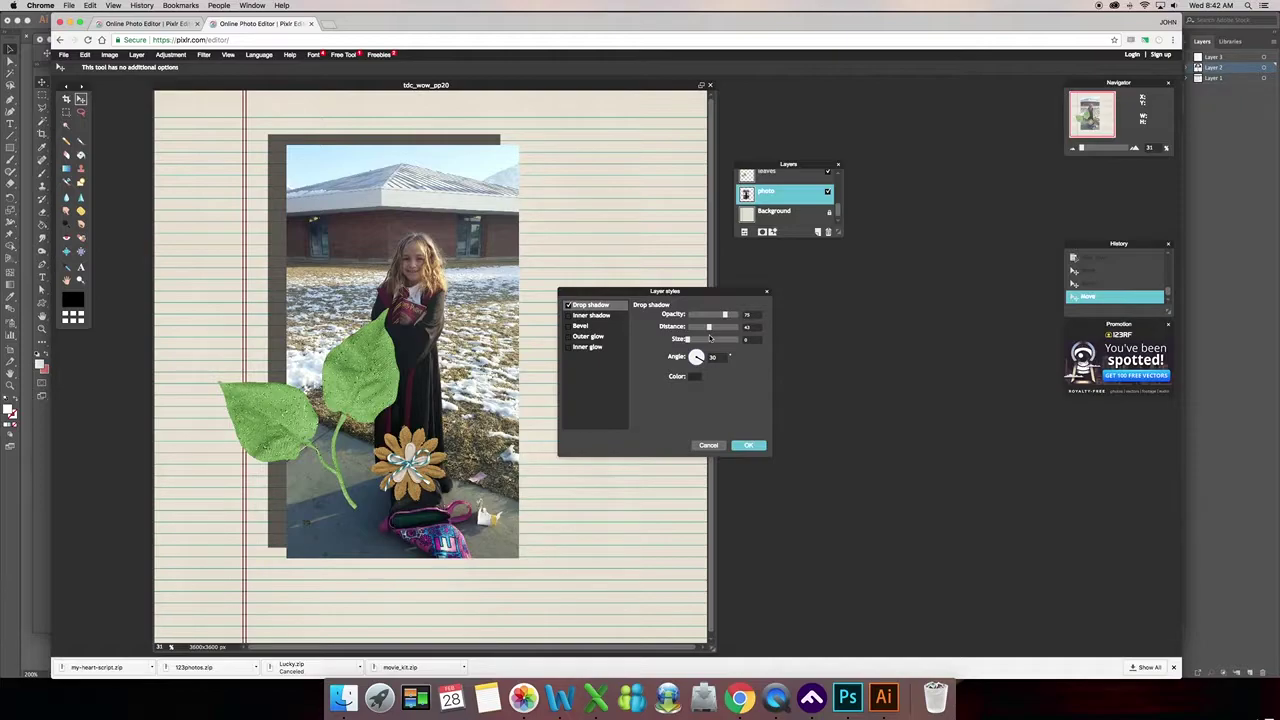
{"action": "mouse_move", "coordinate": [710, 338]}
{"action": "left_mouse_down"}
{"action": "mouse_move", "coordinate": [726, 338]}
{"action": "mouse_move", "coordinate": [689, 336]}
{"action": "left_mouse_up"}
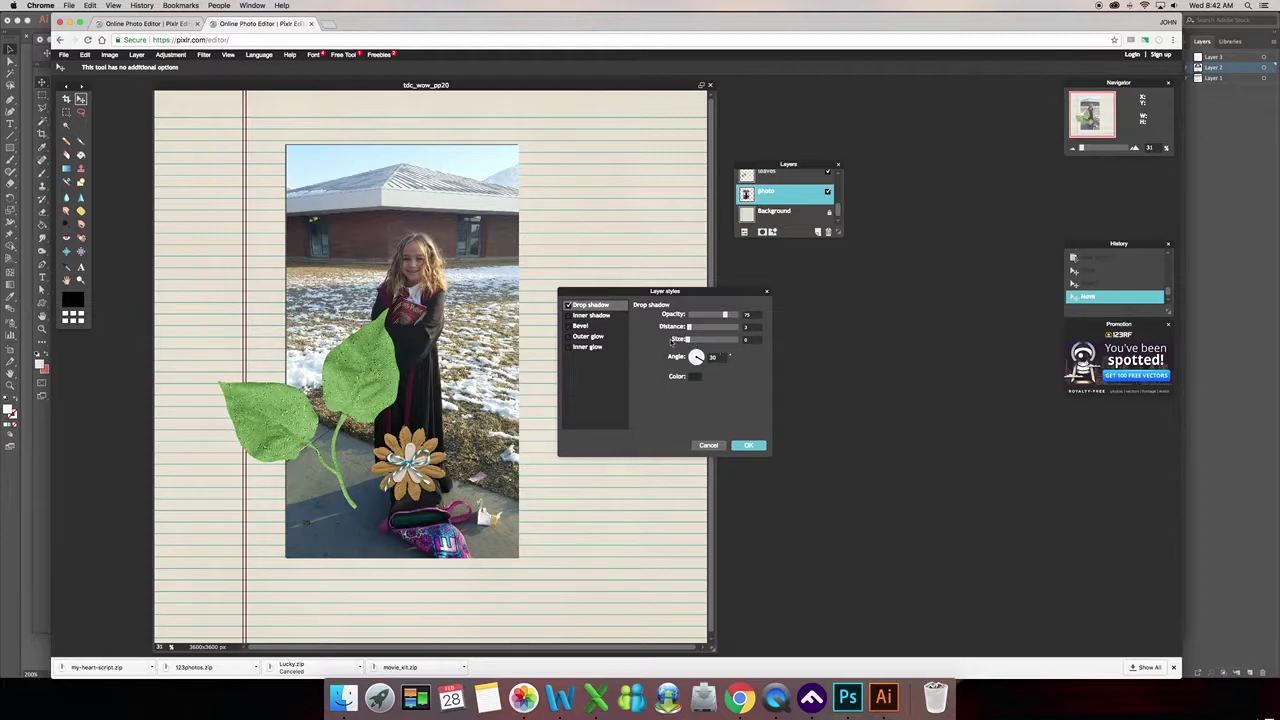
{"action": "mouse_move", "coordinate": [688, 341]}
{"action": "left_mouse_down"}
{"action": "mouse_move", "coordinate": [732, 349]}
{"action": "mouse_move", "coordinate": [667, 346]}
{"action": "left_mouse_up"}
{"action": "left_click_drag", "start_coordinate": [688, 343], "coordinate": [688, 341]}
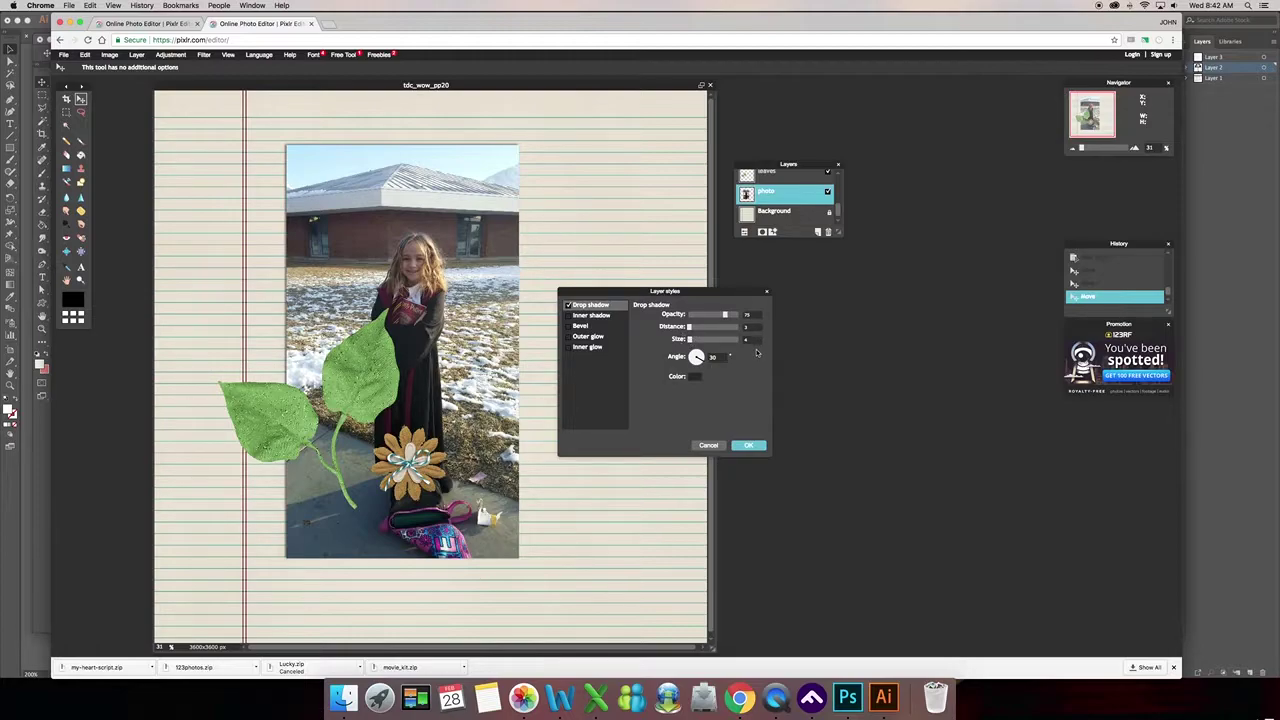
{"action": "left_click", "coordinate": [748, 446]}
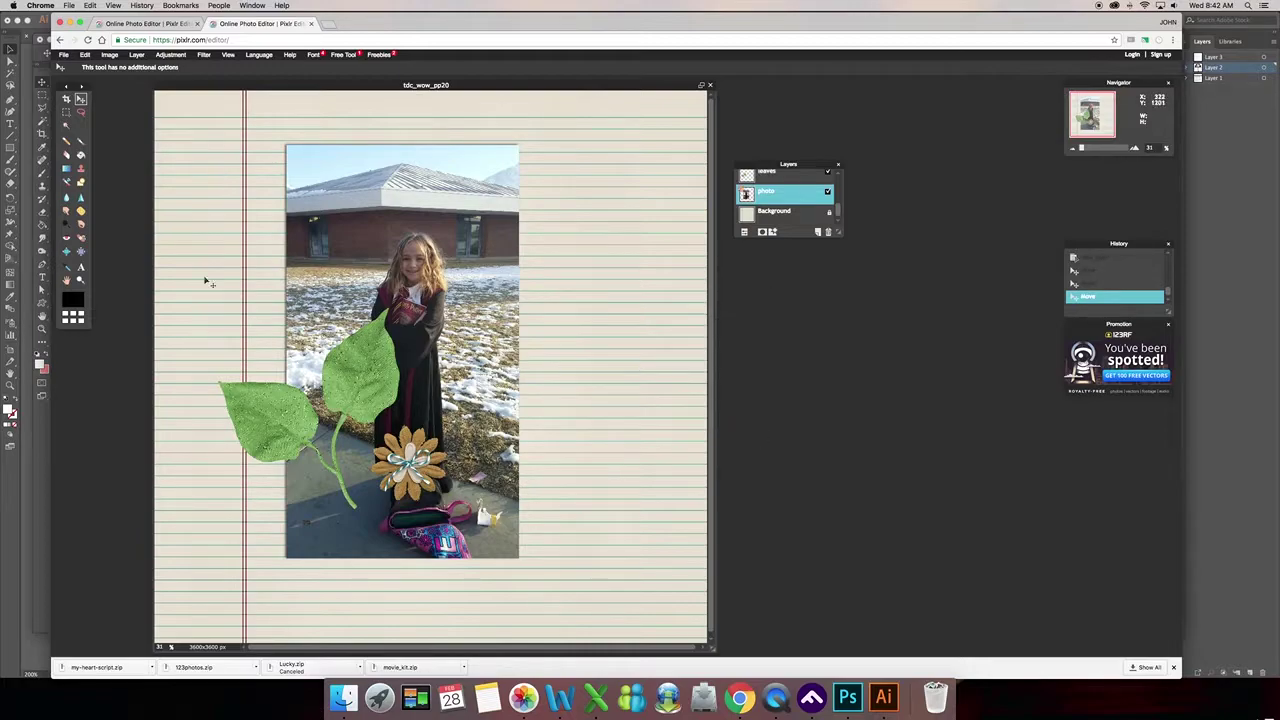
{"action": "mouse_move", "coordinate": [349, 279]}
{"action": "left_mouse_down"}
{"action": "mouse_move", "coordinate": [377, 268]}
{"action": "mouse_move", "coordinate": [300, 277]}
{"action": "mouse_move", "coordinate": [331, 301]}
{"action": "mouse_move", "coordinate": [337, 281]}
{"action": "left_mouse_up"}
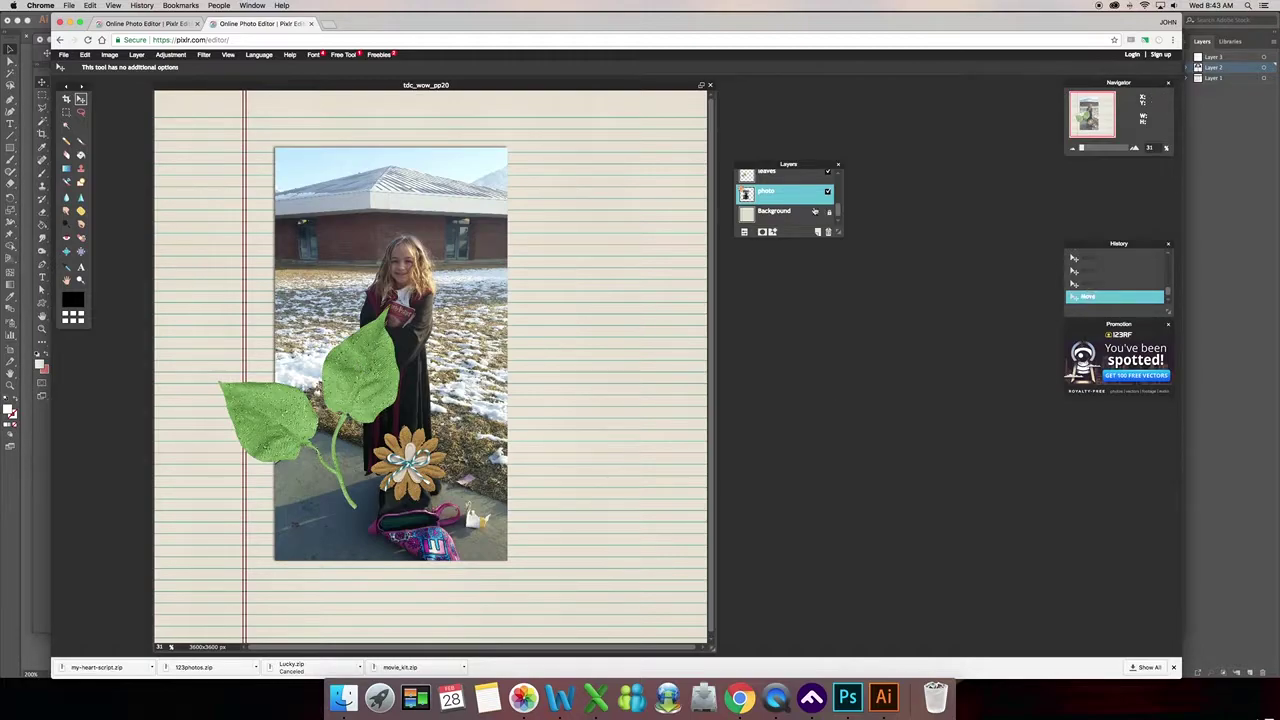
{"action": "left_click", "coordinate": [794, 178]}
{"action": "scroll", "coordinate": [794, 194], "scroll_direction": "up", "scroll_amount": 2}
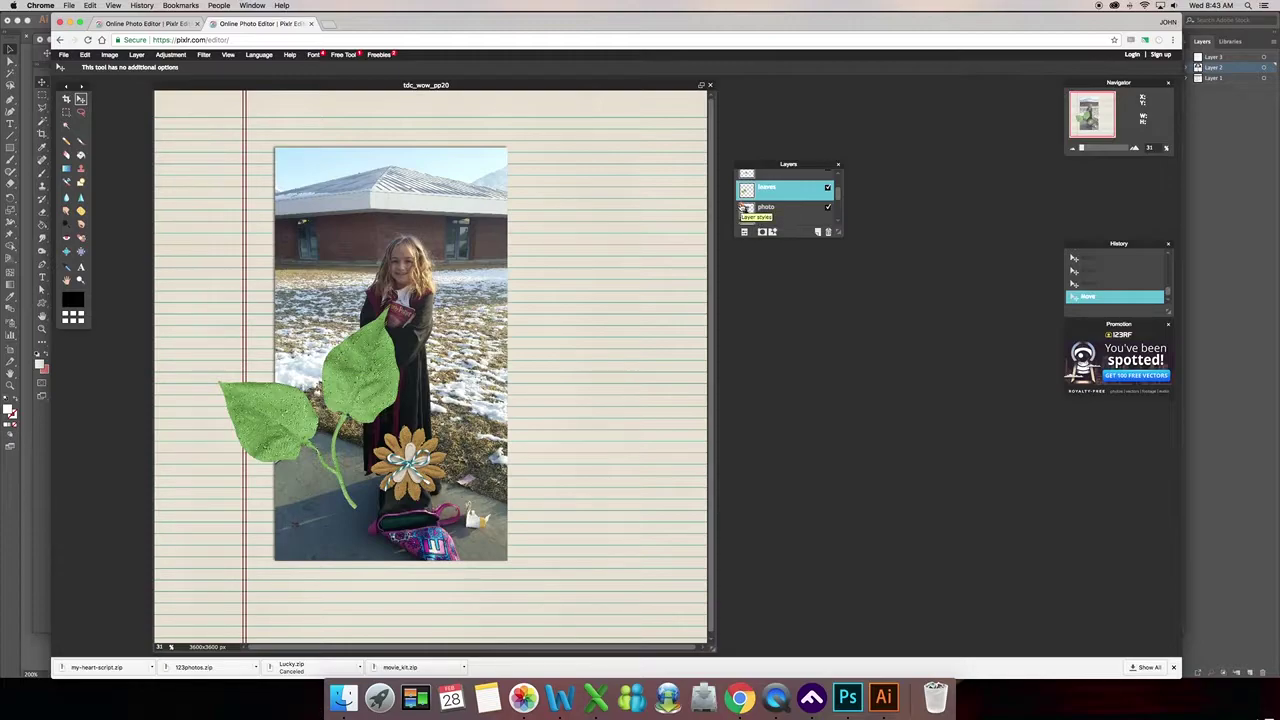
{"action": "left_click_drag", "start_coordinate": [745, 208], "coordinate": [744, 190]}
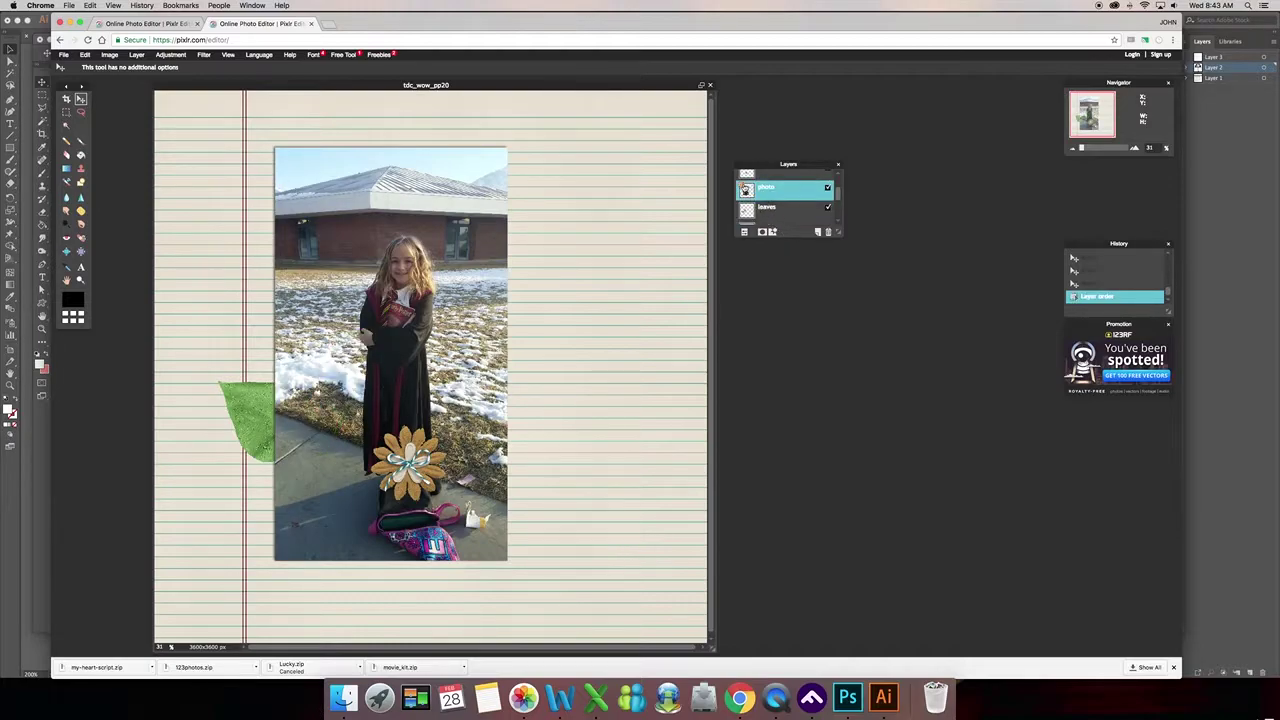
{"action": "left_click_drag", "start_coordinate": [744, 190], "coordinate": [760, 212]}
{"action": "left_click_drag", "start_coordinate": [745, 190], "coordinate": [793, 219]}
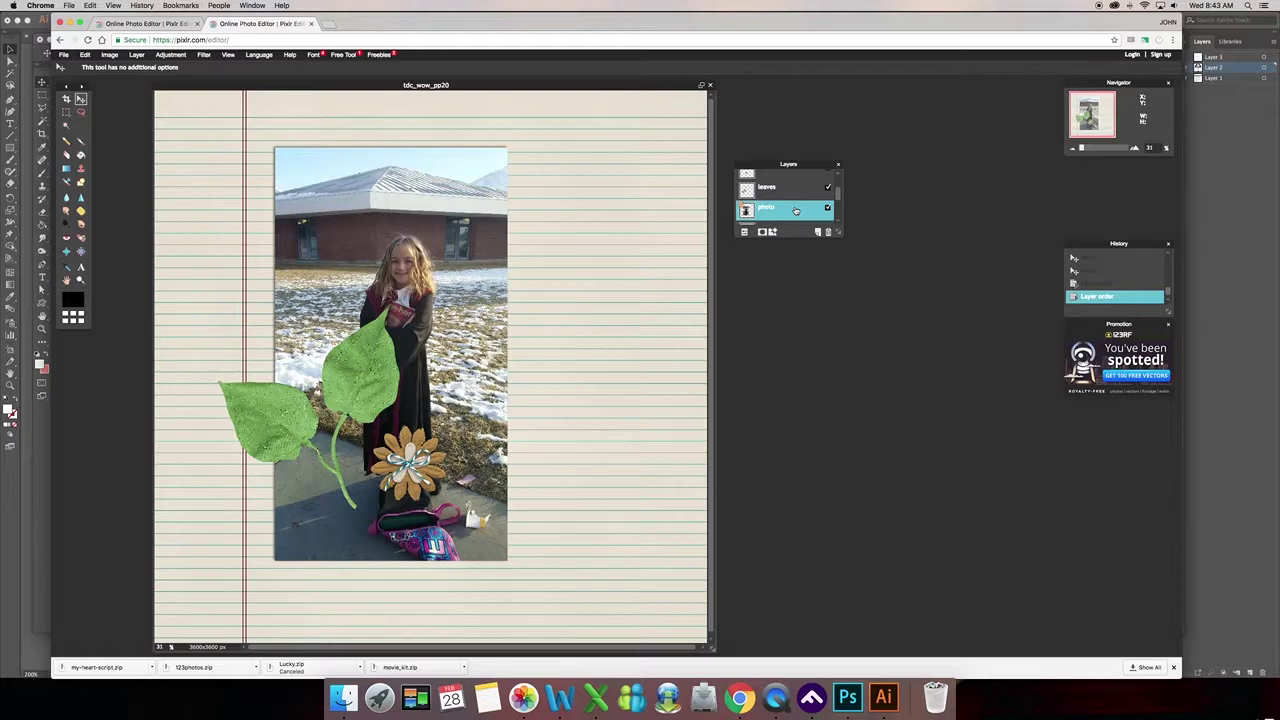
{"action": "scroll", "coordinate": [793, 210], "scroll_direction": "up", "scroll_amount": 1}
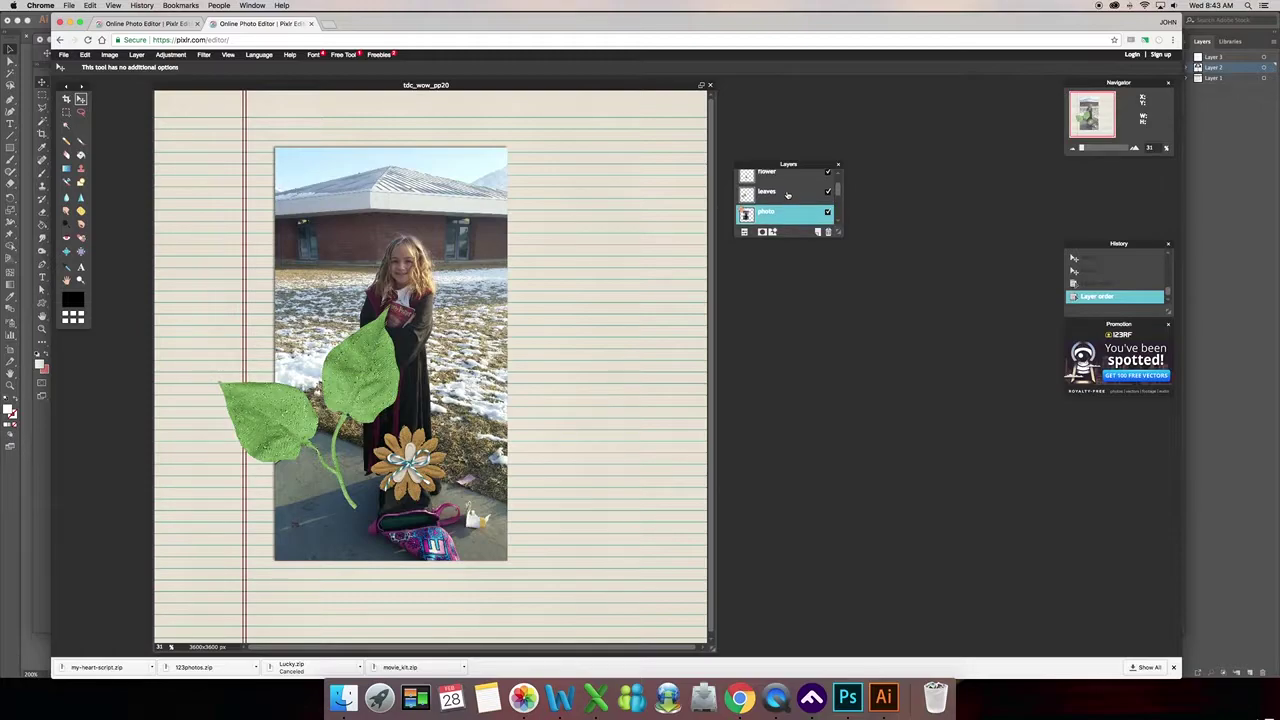
{"action": "left_click", "coordinate": [787, 195]}
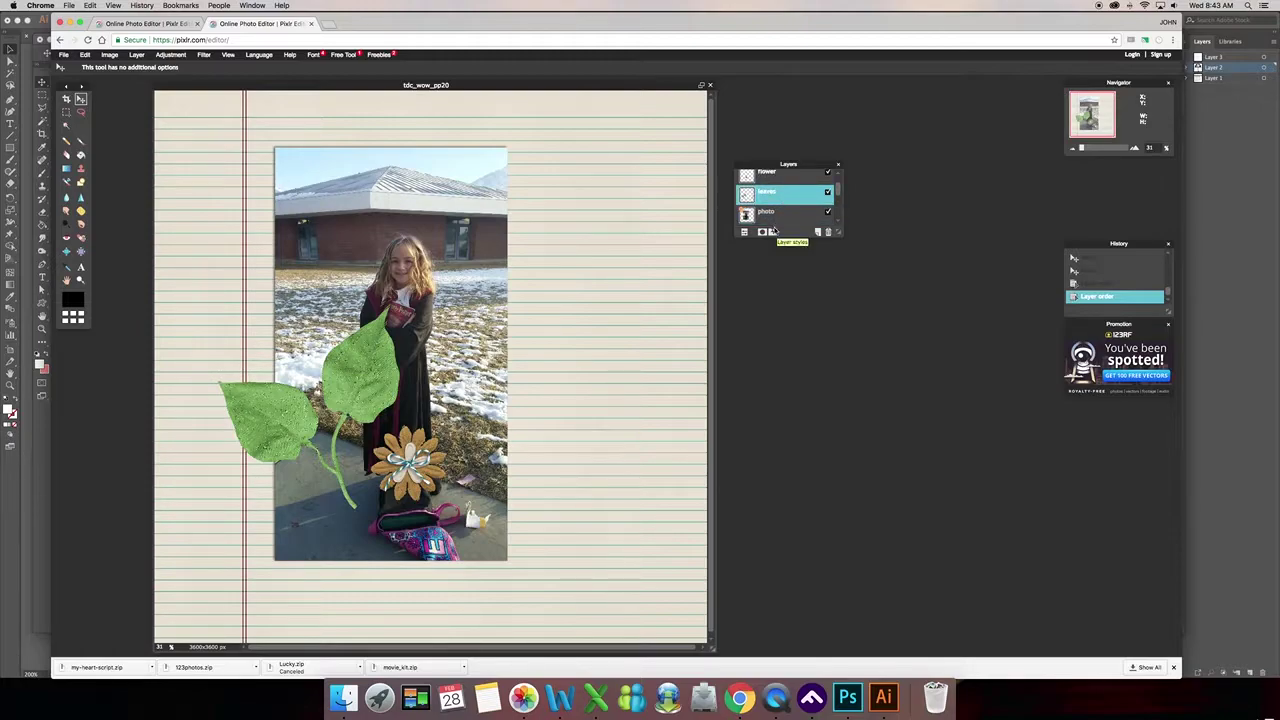
Step: Enable a drop shadow on the leaves with dark brown colour #33302d
{"action": "left_click", "coordinate": [774, 231]}
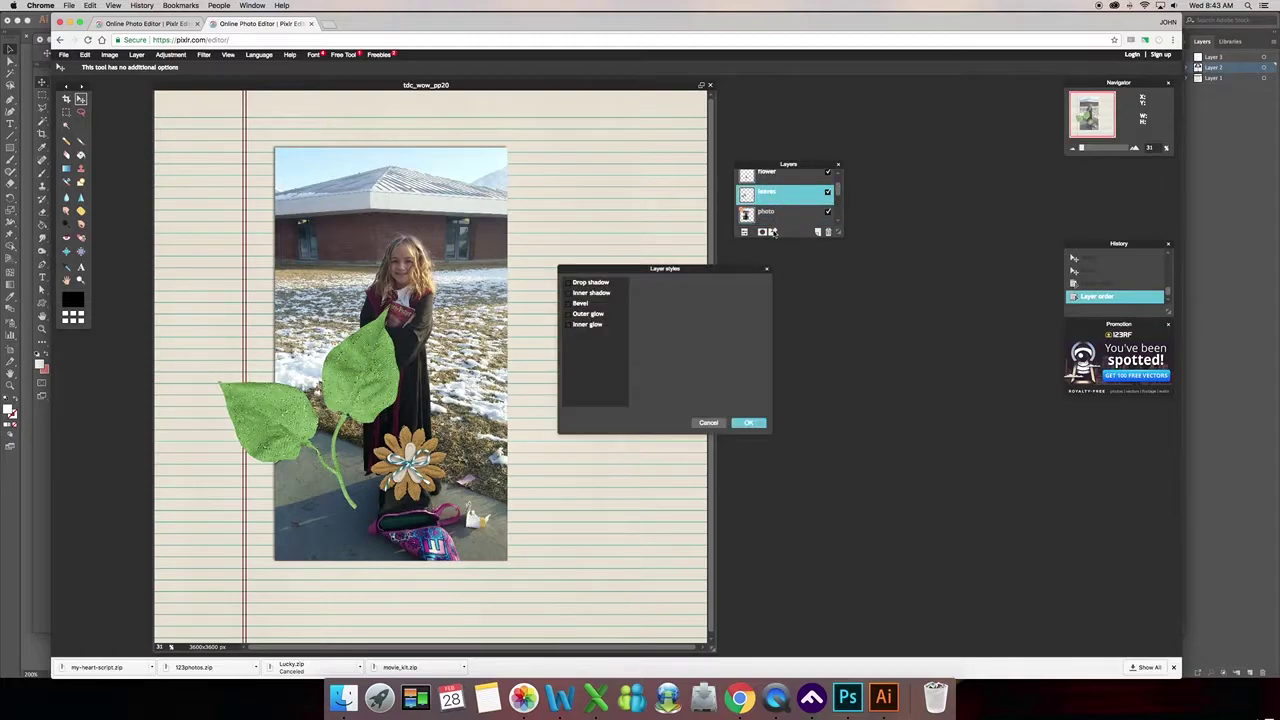
{"action": "left_click", "coordinate": [578, 283]}
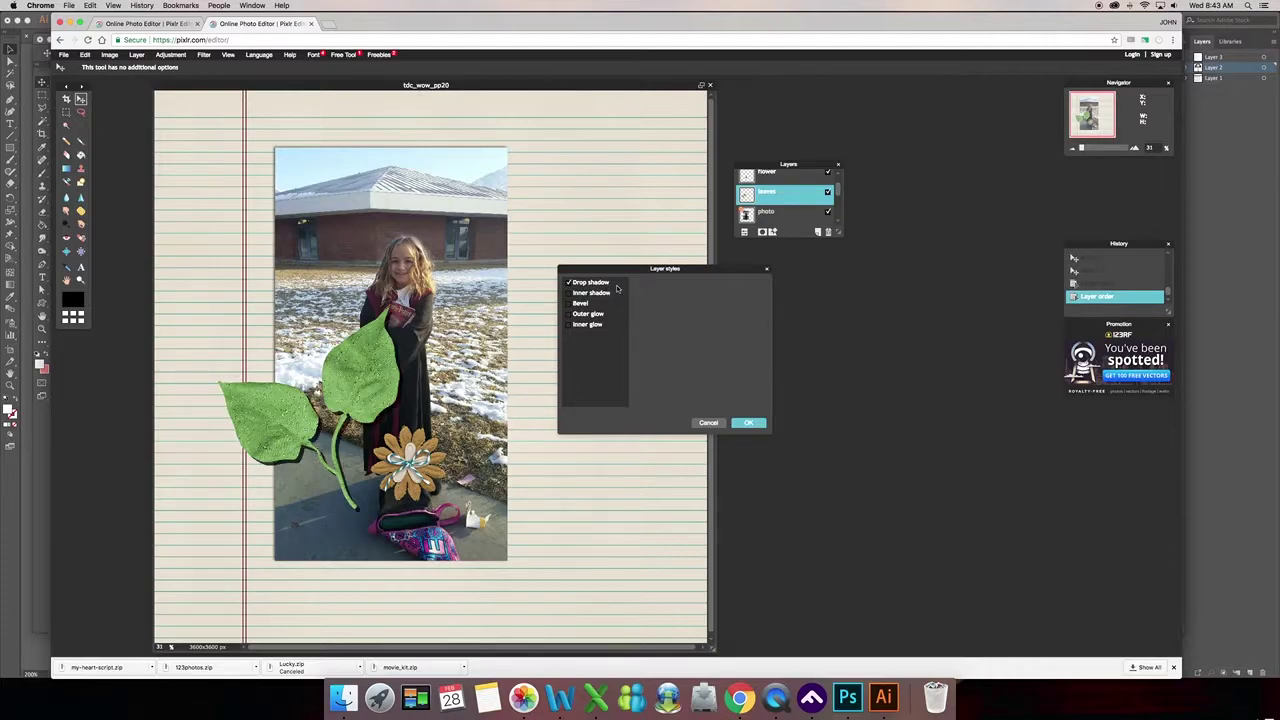
{"action": "left_click", "coordinate": [617, 285]}
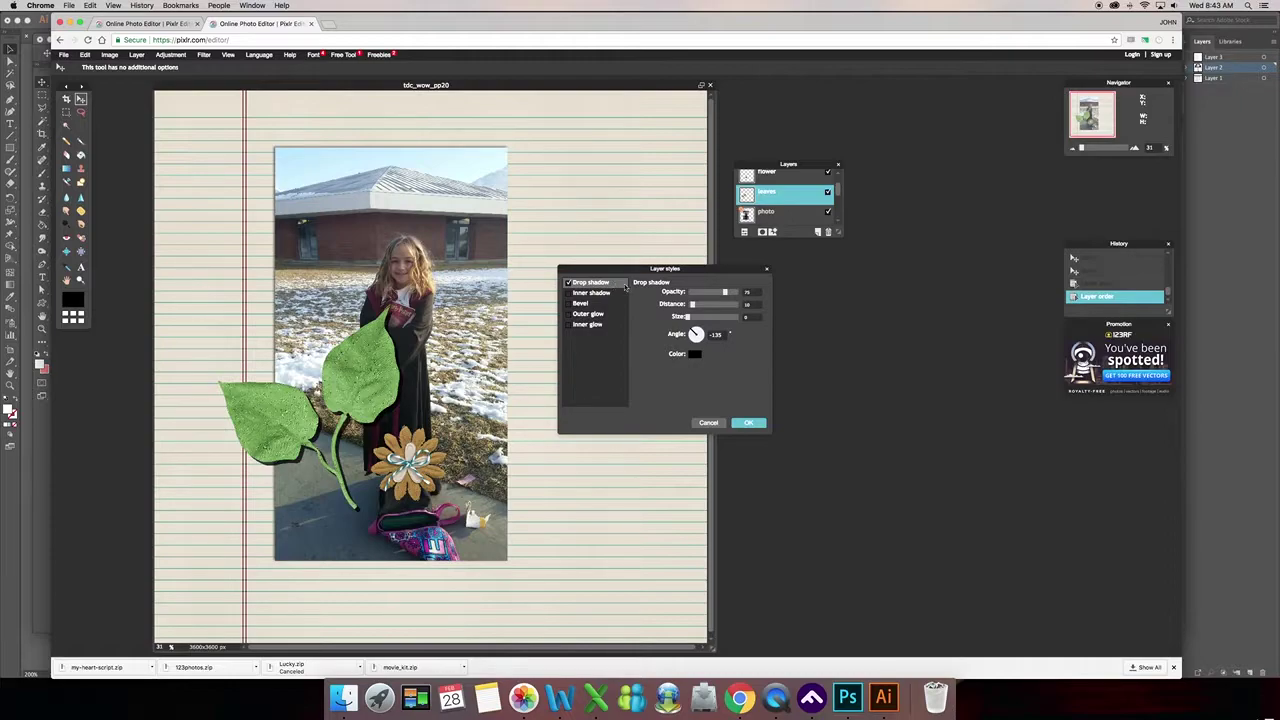
{"action": "left_click", "coordinate": [694, 354]}
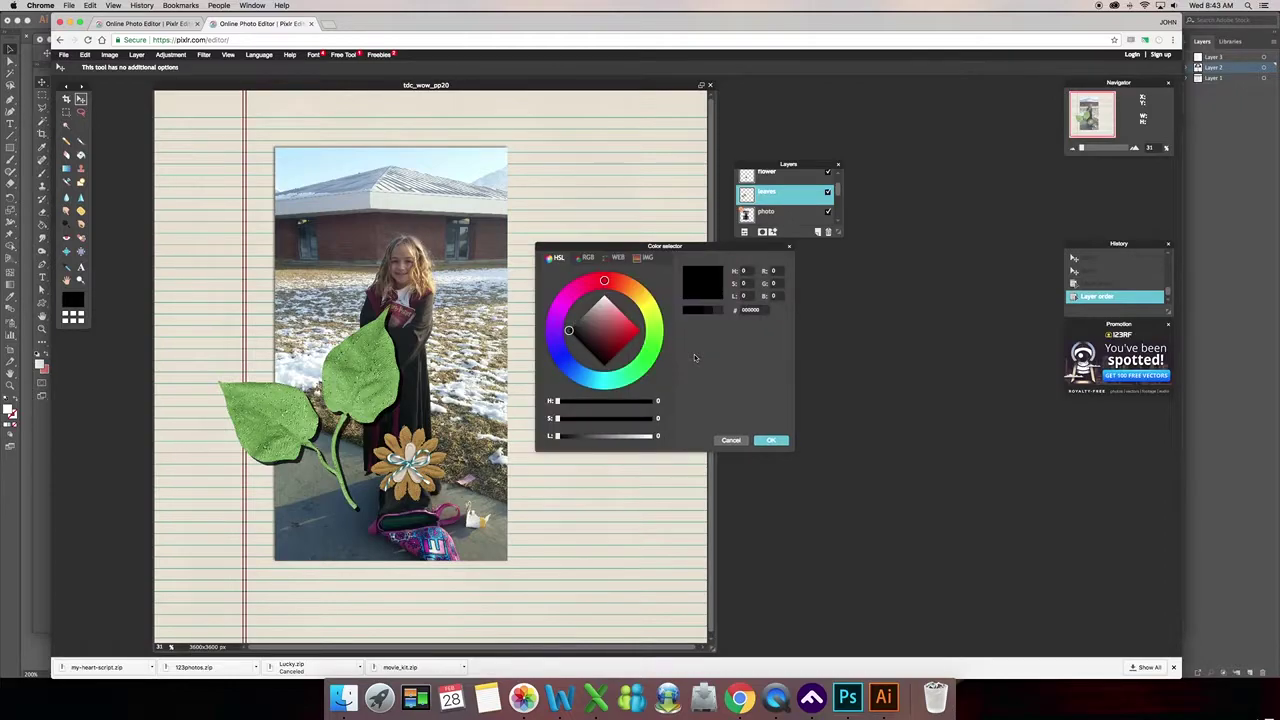
{"action": "left_click", "coordinate": [624, 286]}
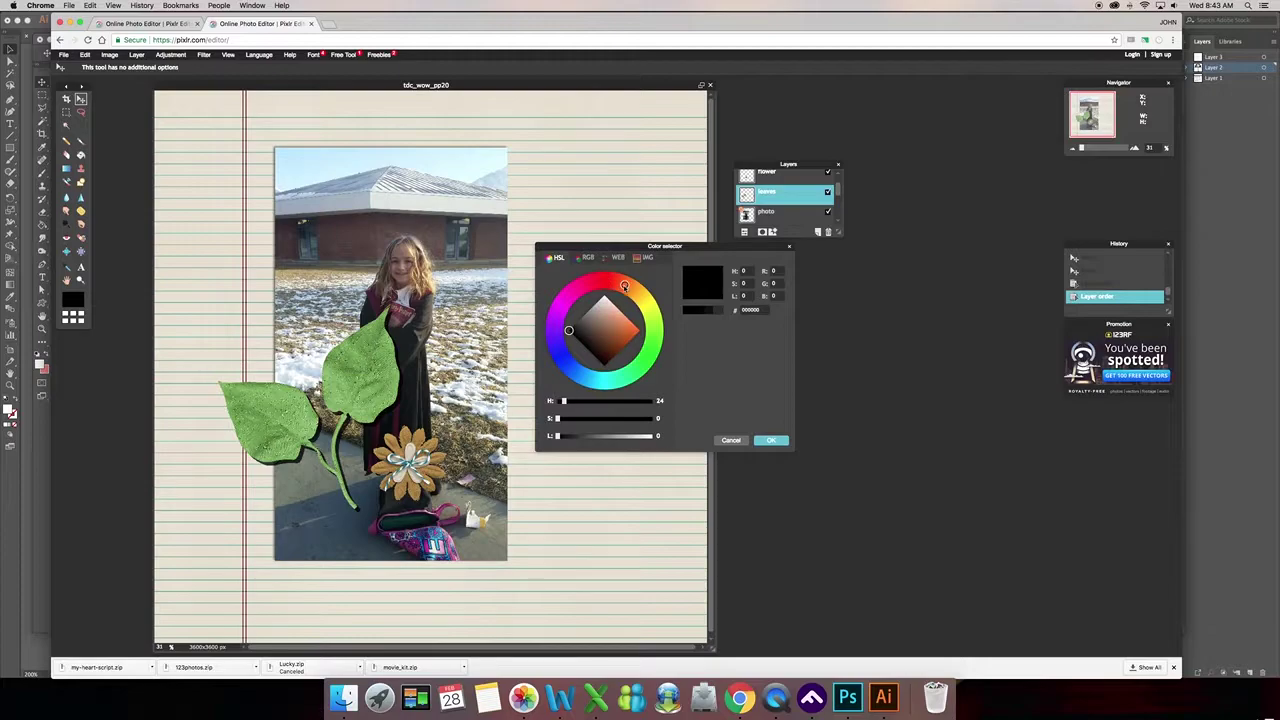
{"action": "left_click", "coordinate": [580, 327]}
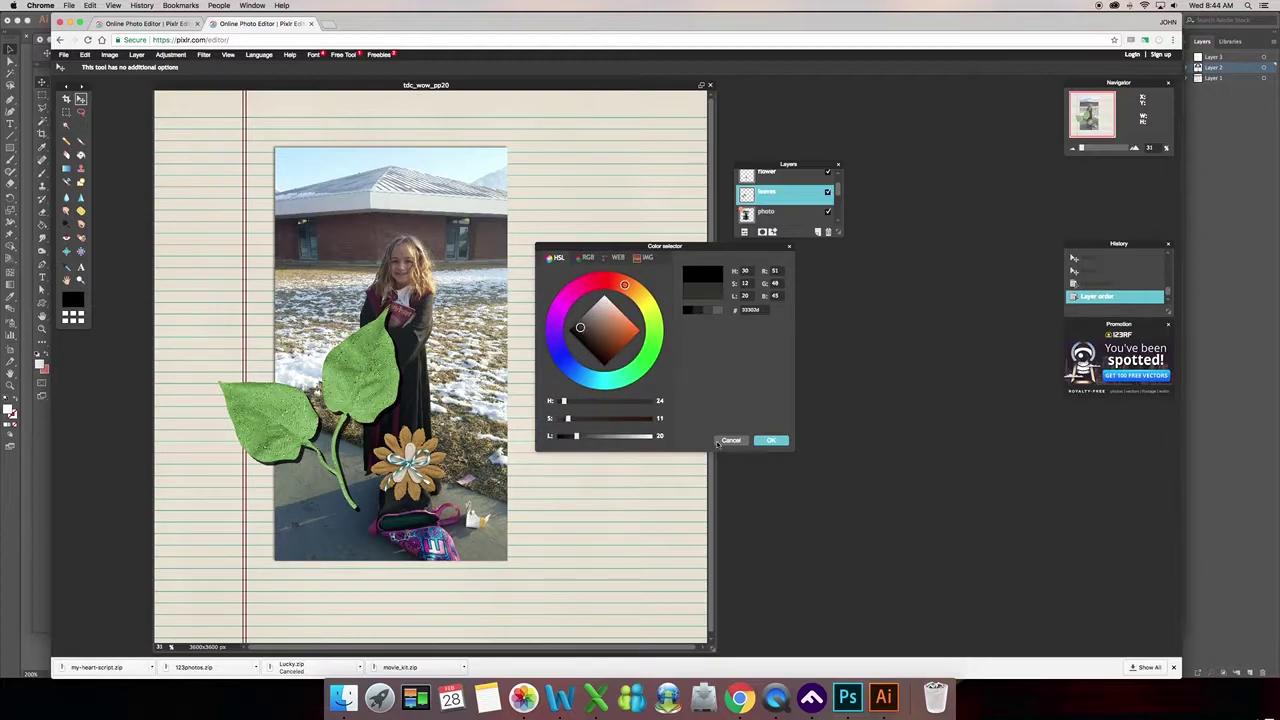
{"action": "left_click", "coordinate": [768, 440]}
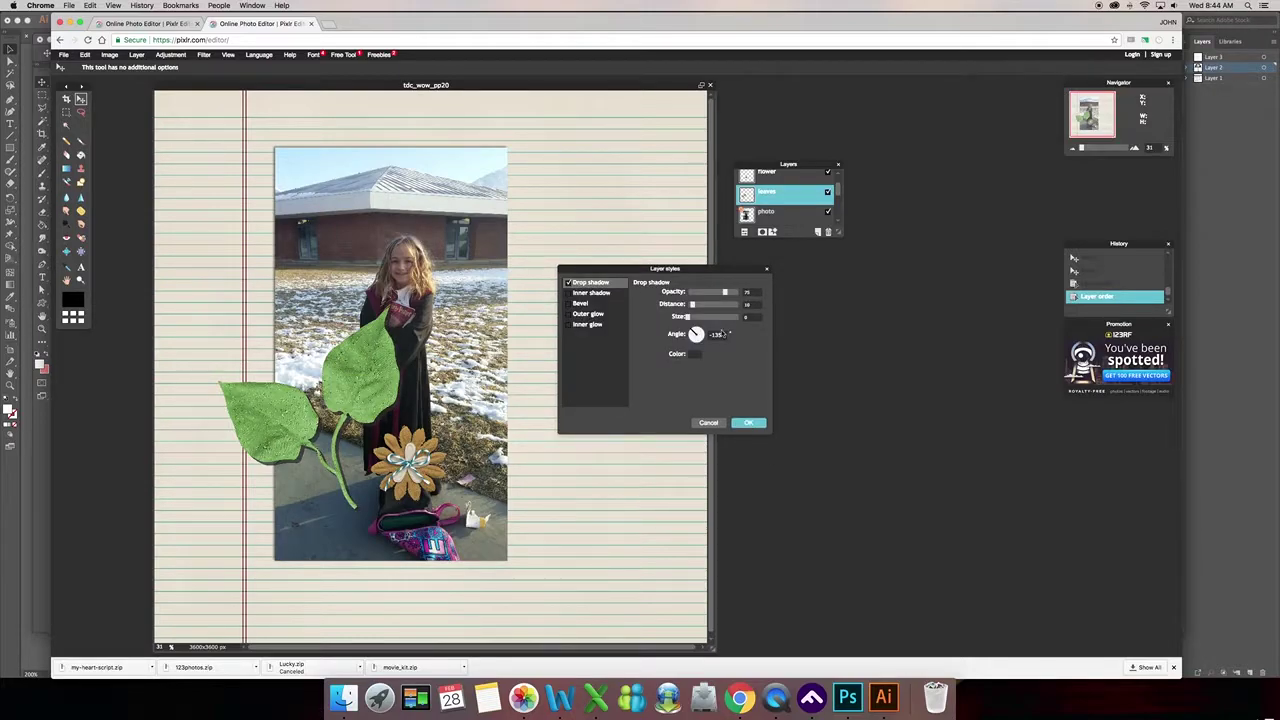
Step: Change the leaves' shadow angle, set distance 9 and size 11, and apply
{"action": "left_click_drag", "start_coordinate": [706, 333], "coordinate": [706, 333]}
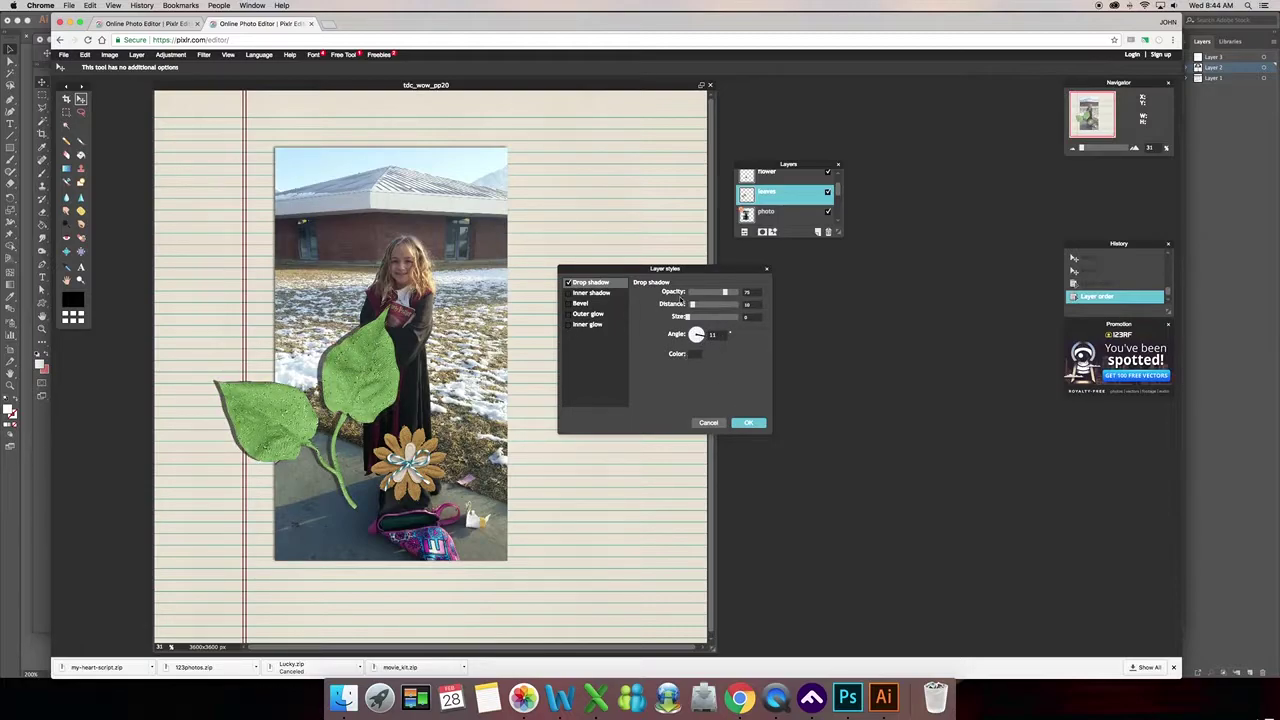
{"action": "left_click_drag", "start_coordinate": [693, 307], "coordinate": [691, 307]}
{"action": "left_click_drag", "start_coordinate": [689, 317], "coordinate": [693, 319]}
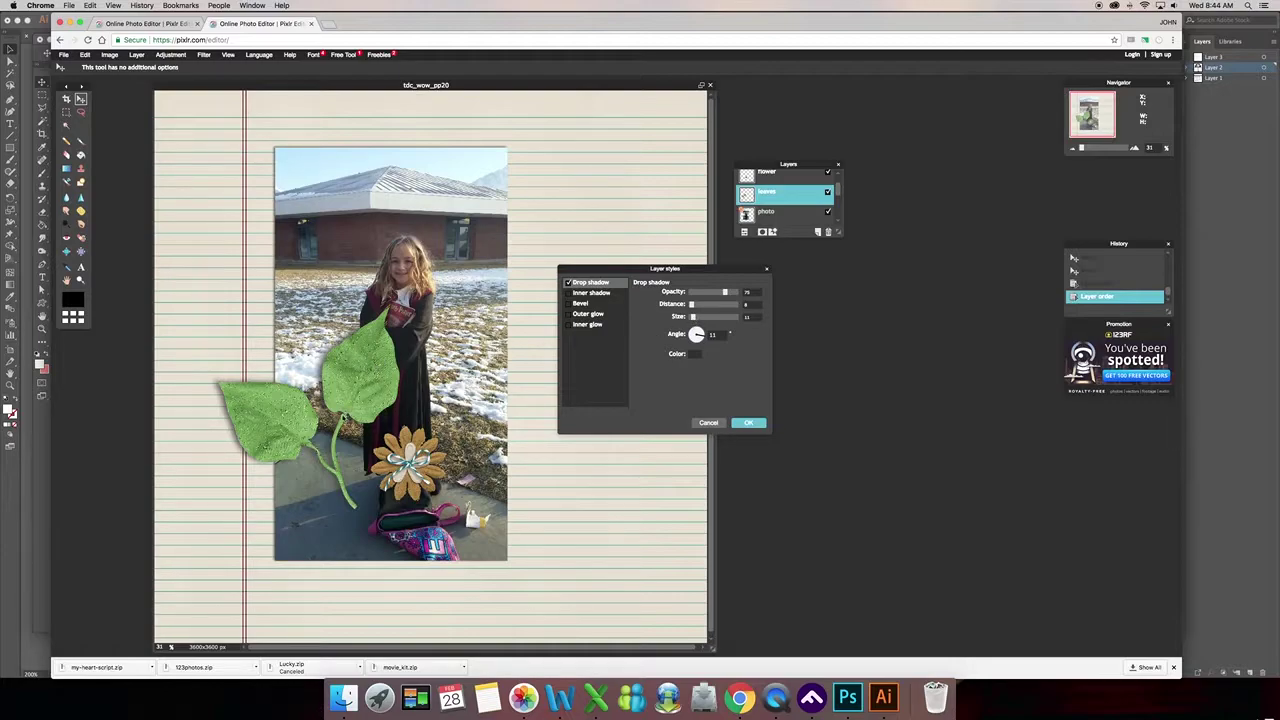
{"action": "left_click", "coordinate": [738, 426]}
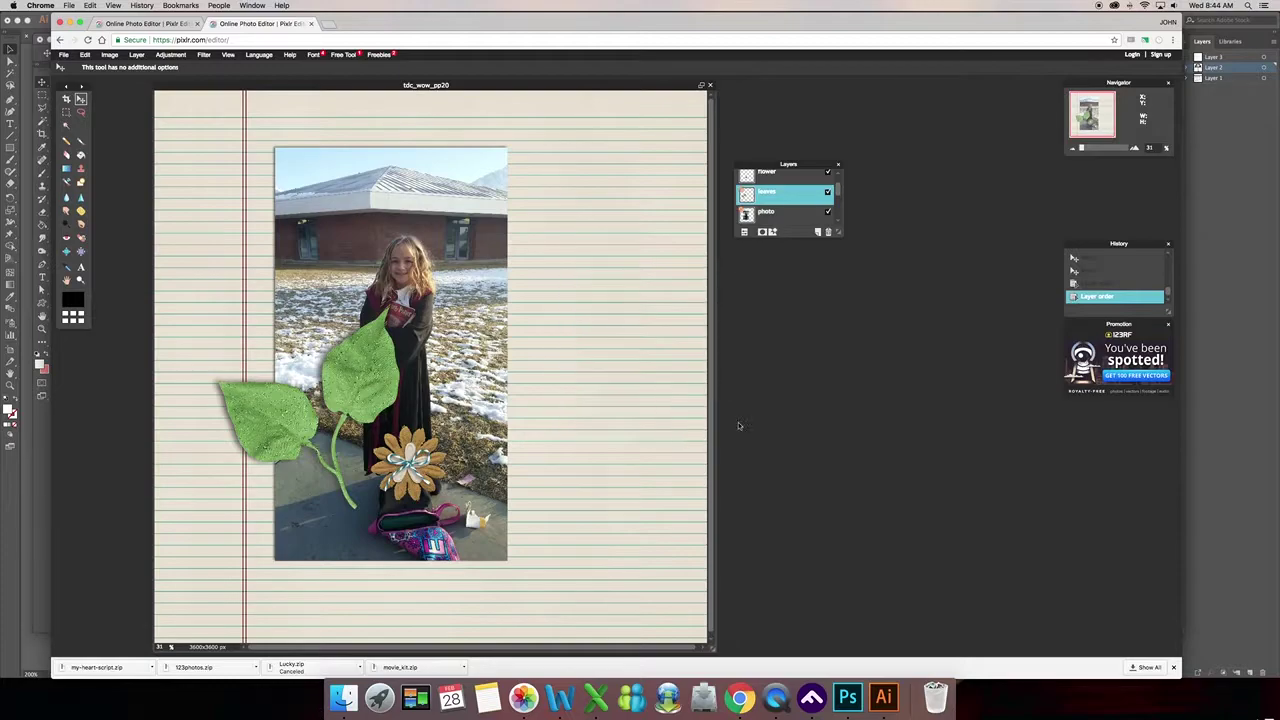
Step: Move the leaves to the photo's lower left, then shrink and rotate them counter-clockwise with Free transform
{"action": "left_click_drag", "start_coordinate": [356, 390], "coordinate": [366, 355]}
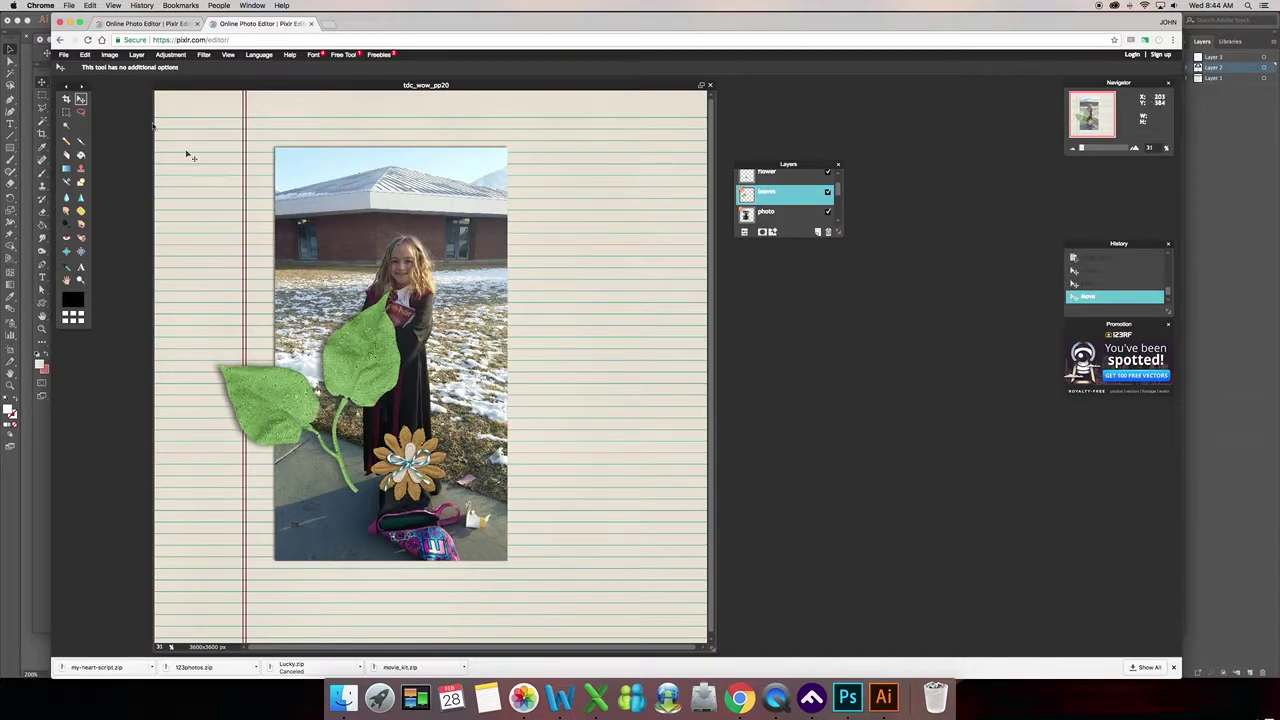
{"action": "left_click", "coordinate": [110, 55]}
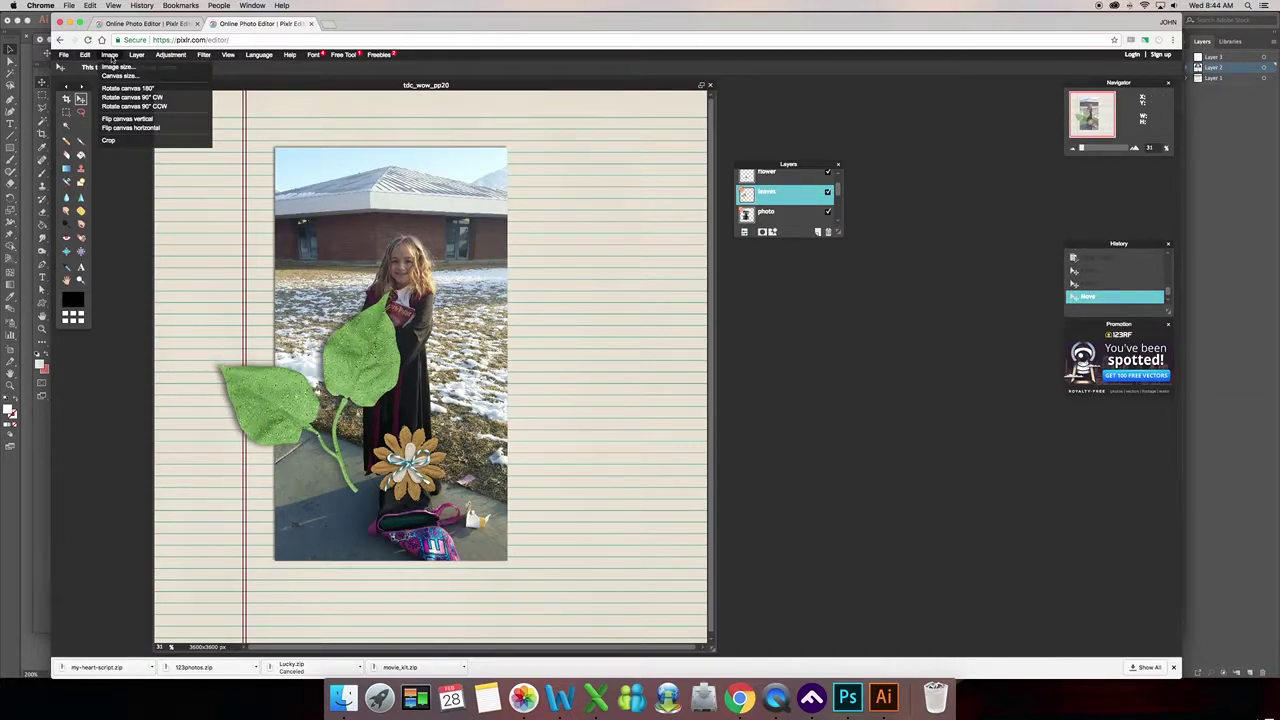
{"action": "mouse_move", "coordinate": [91, 57]}
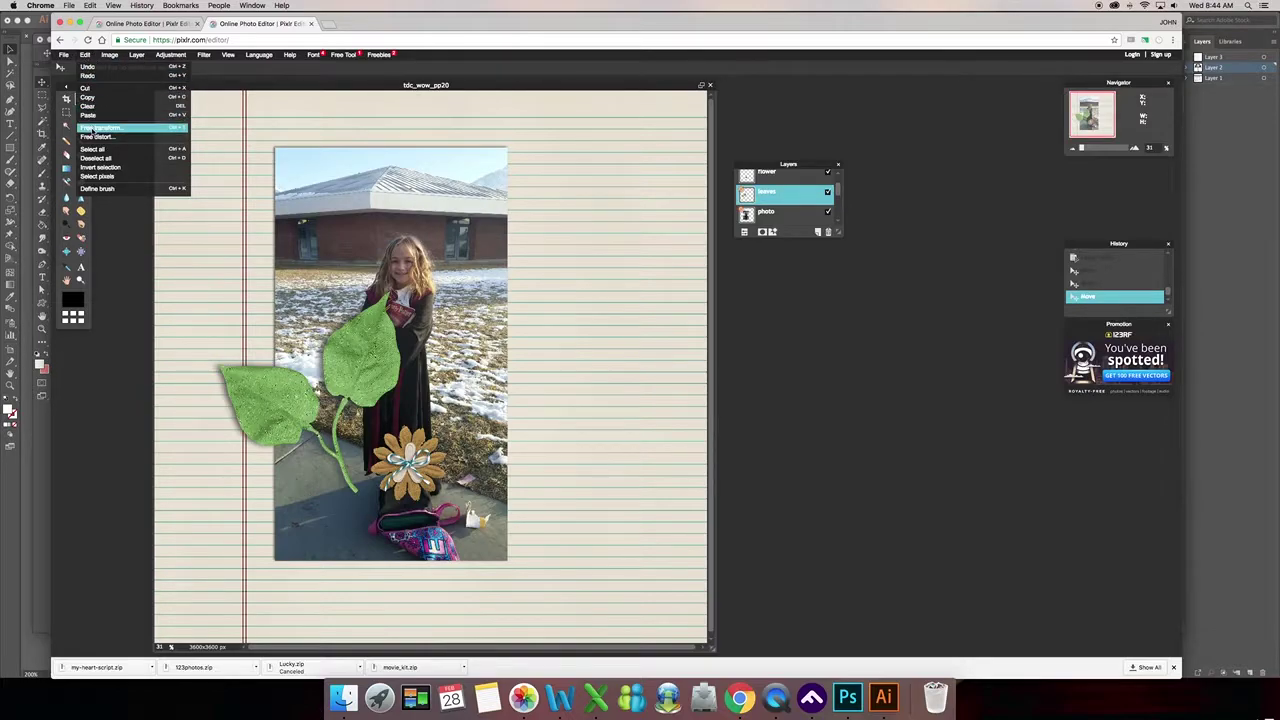
{"action": "left_click", "coordinate": [100, 128]}
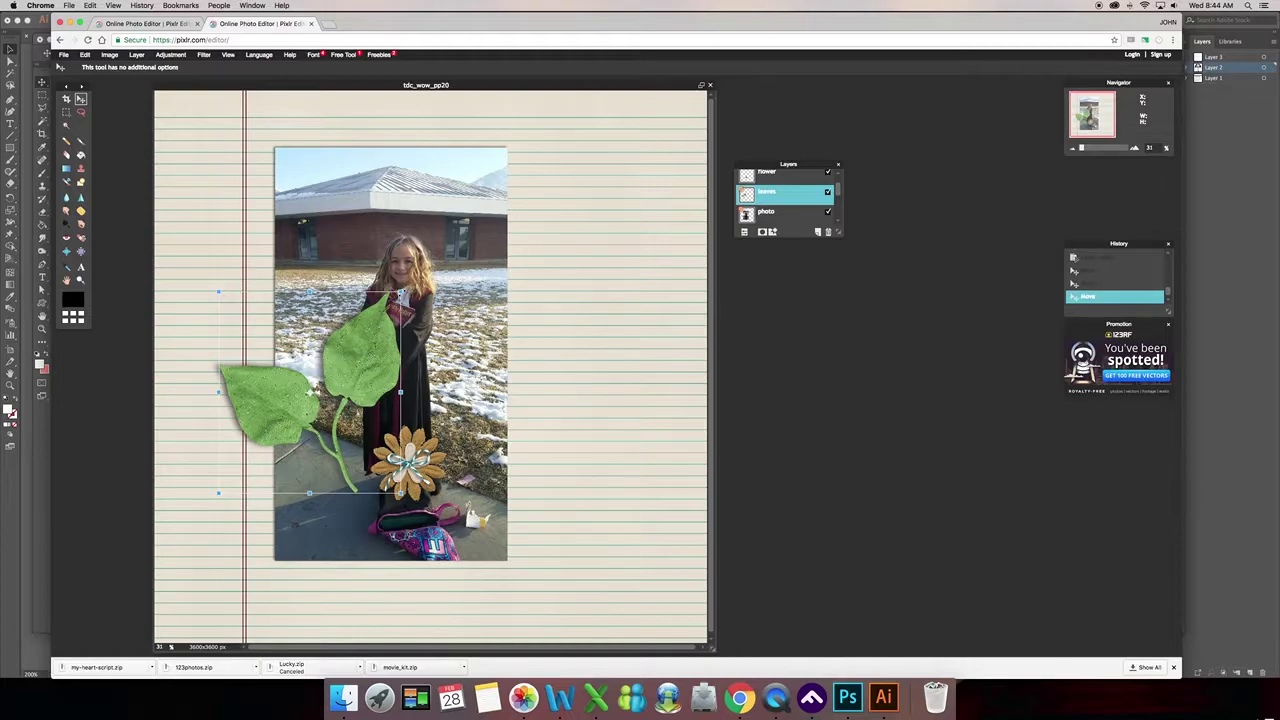
{"action": "left_click_drag", "start_coordinate": [400, 292], "coordinate": [374, 321]}
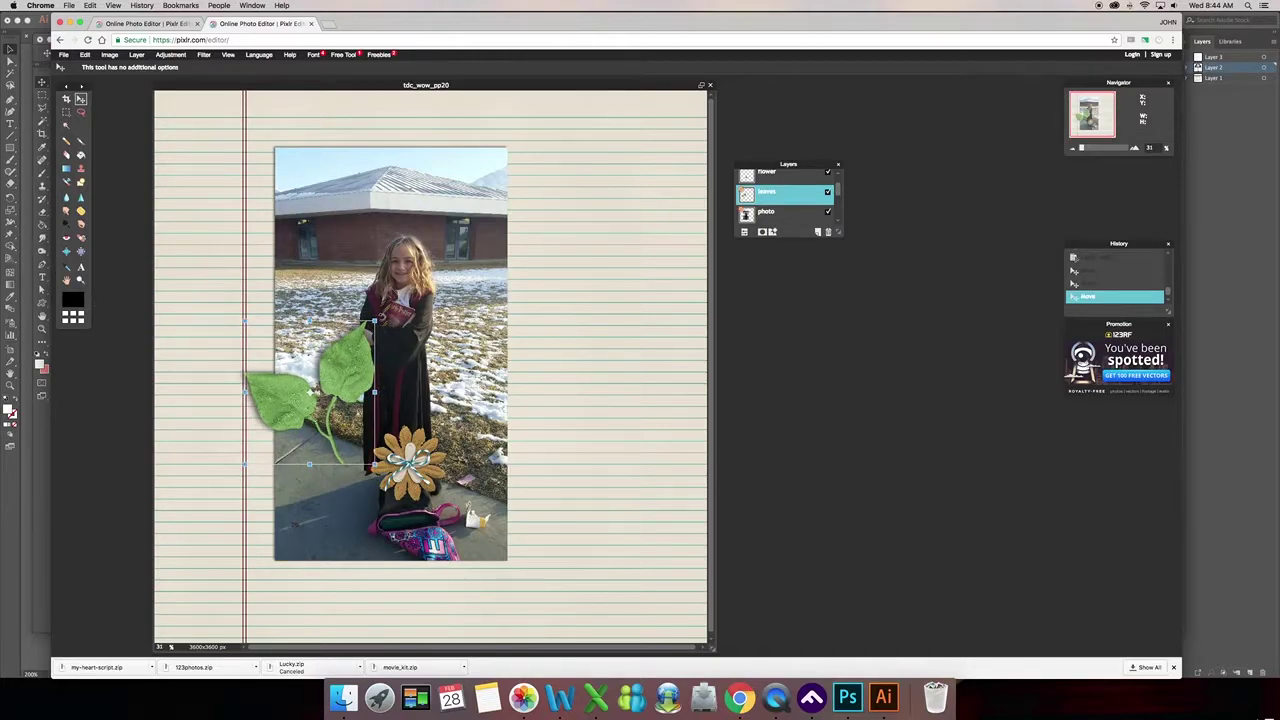
{"action": "left_click_drag", "start_coordinate": [376, 318], "coordinate": [289, 469]}
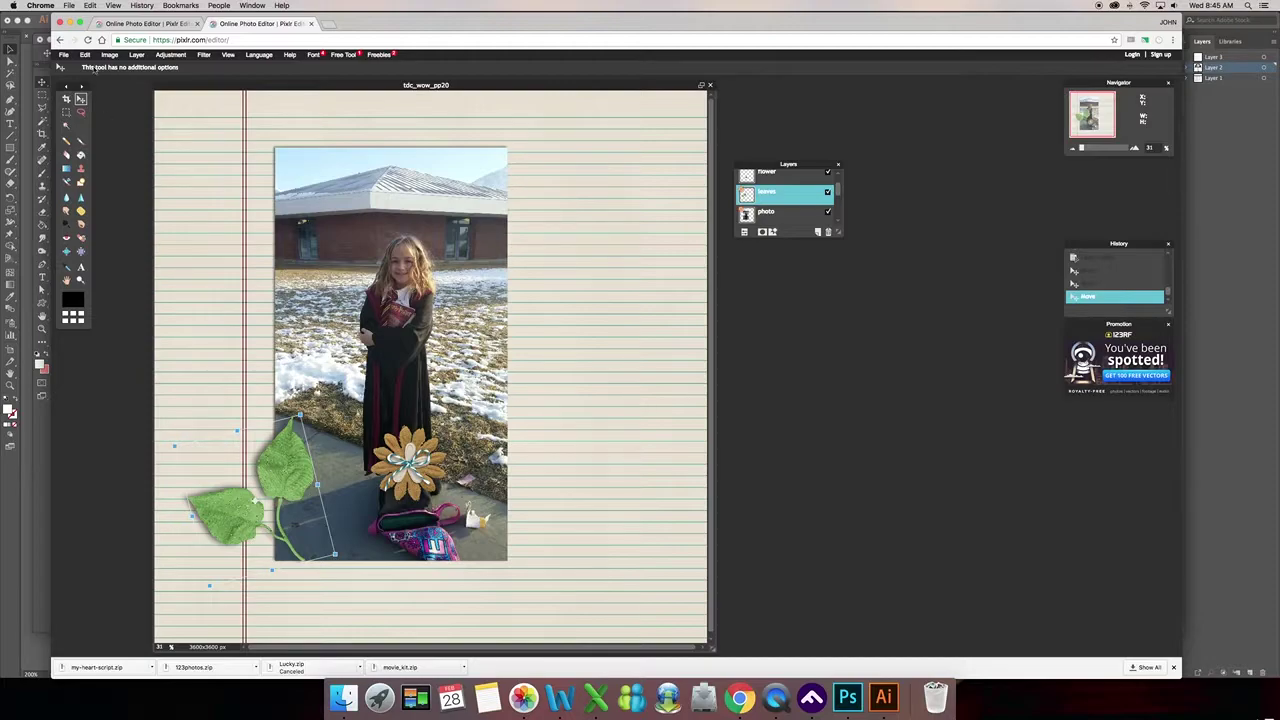
{"action": "left_click", "coordinate": [90, 55]}
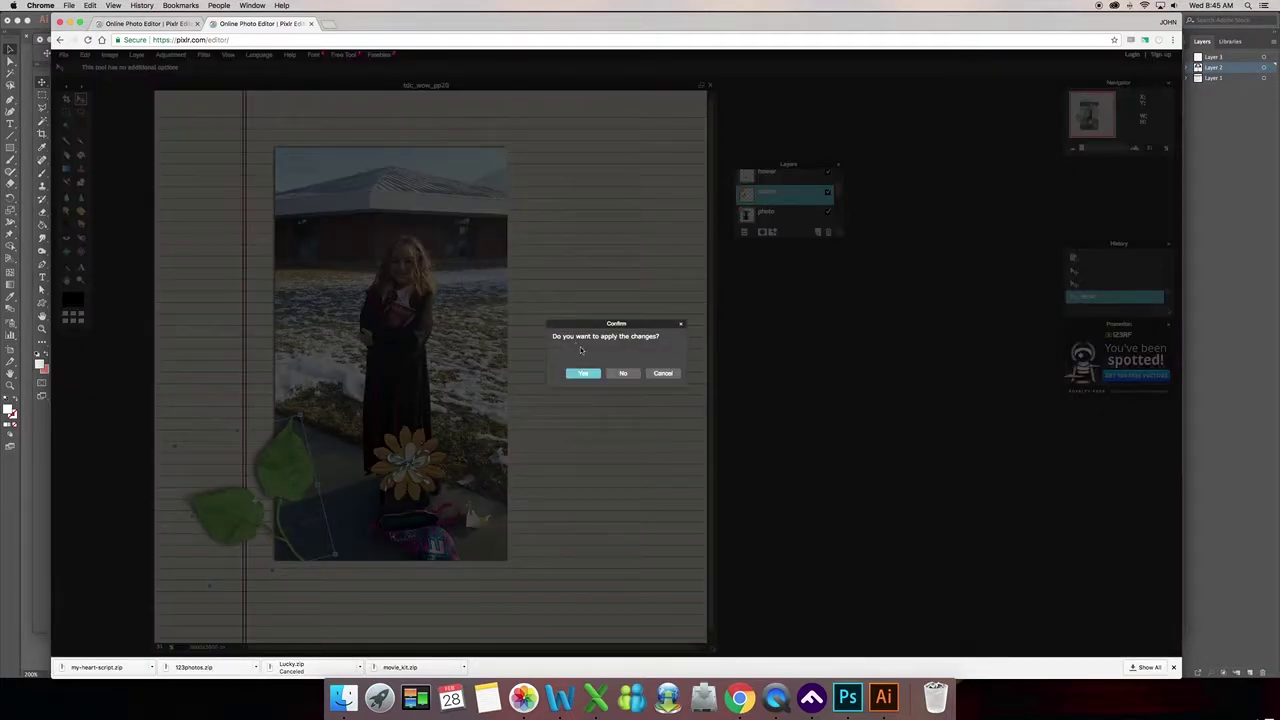
{"action": "left_click", "coordinate": [578, 373]}
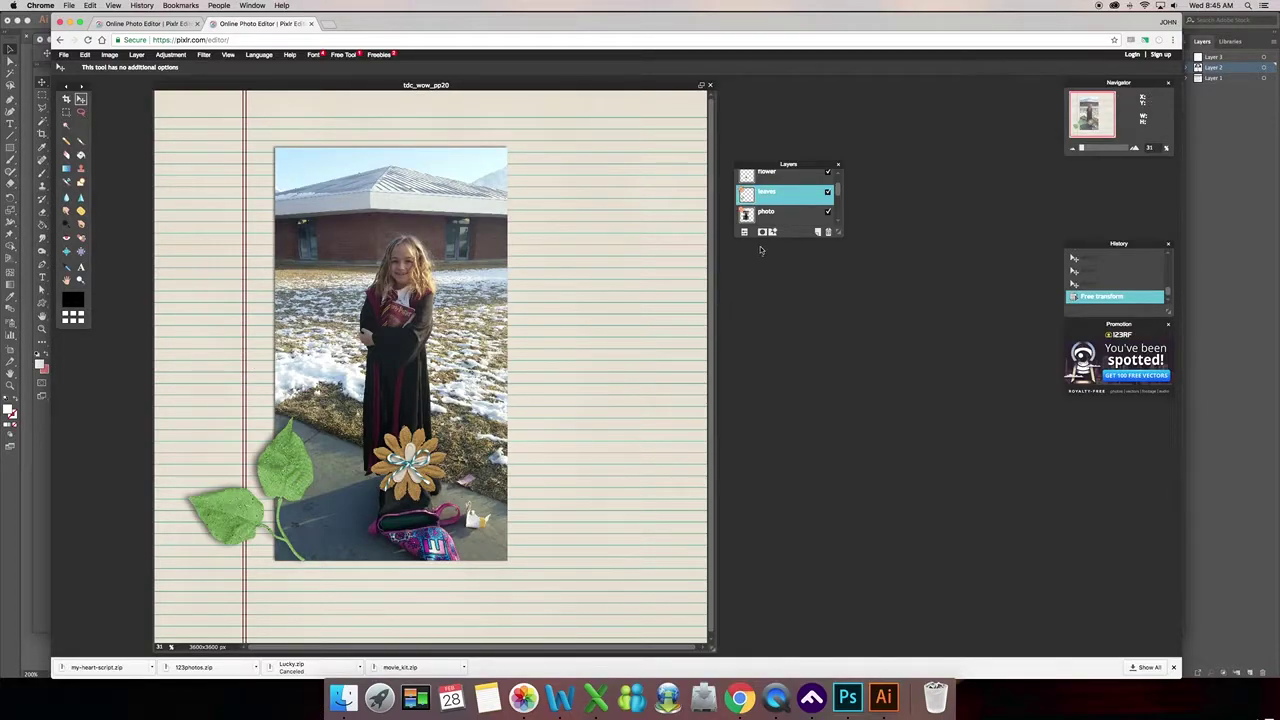
Step: Reduce the leaves' drop shadow to size 8 and distance 5, then apply it
{"action": "left_click", "coordinate": [742, 194]}
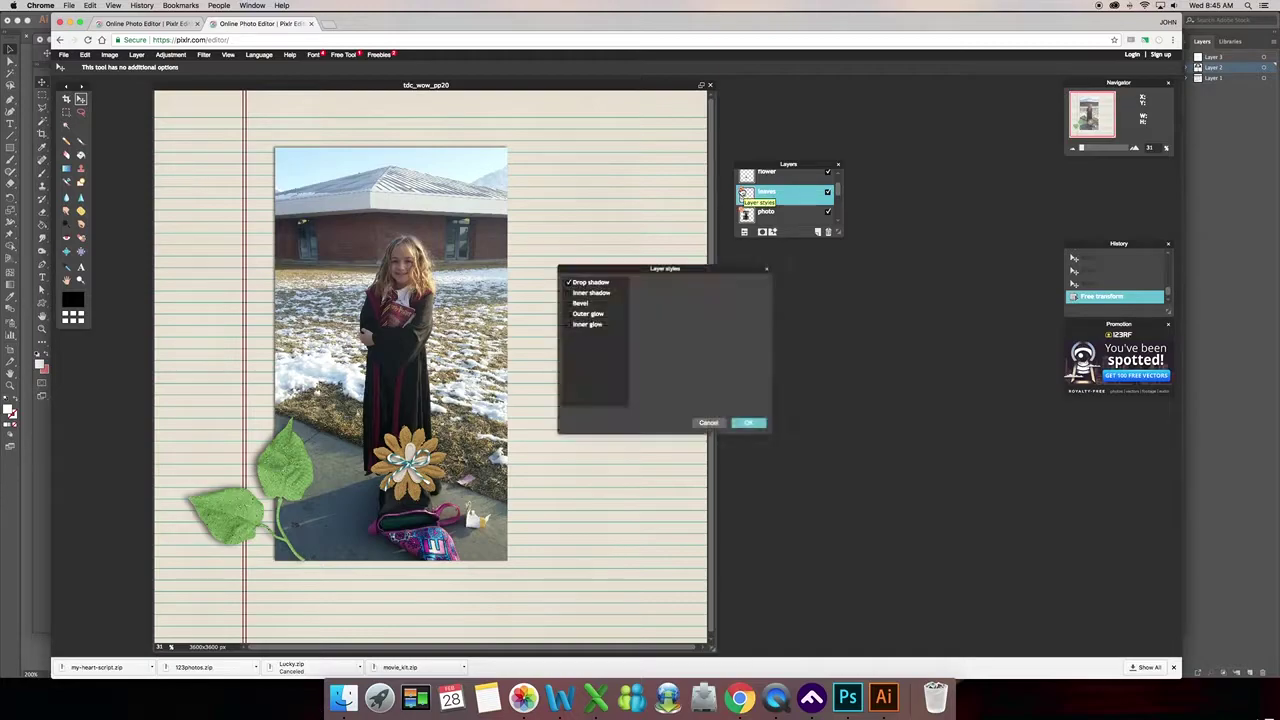
{"action": "left_click", "coordinate": [615, 285]}
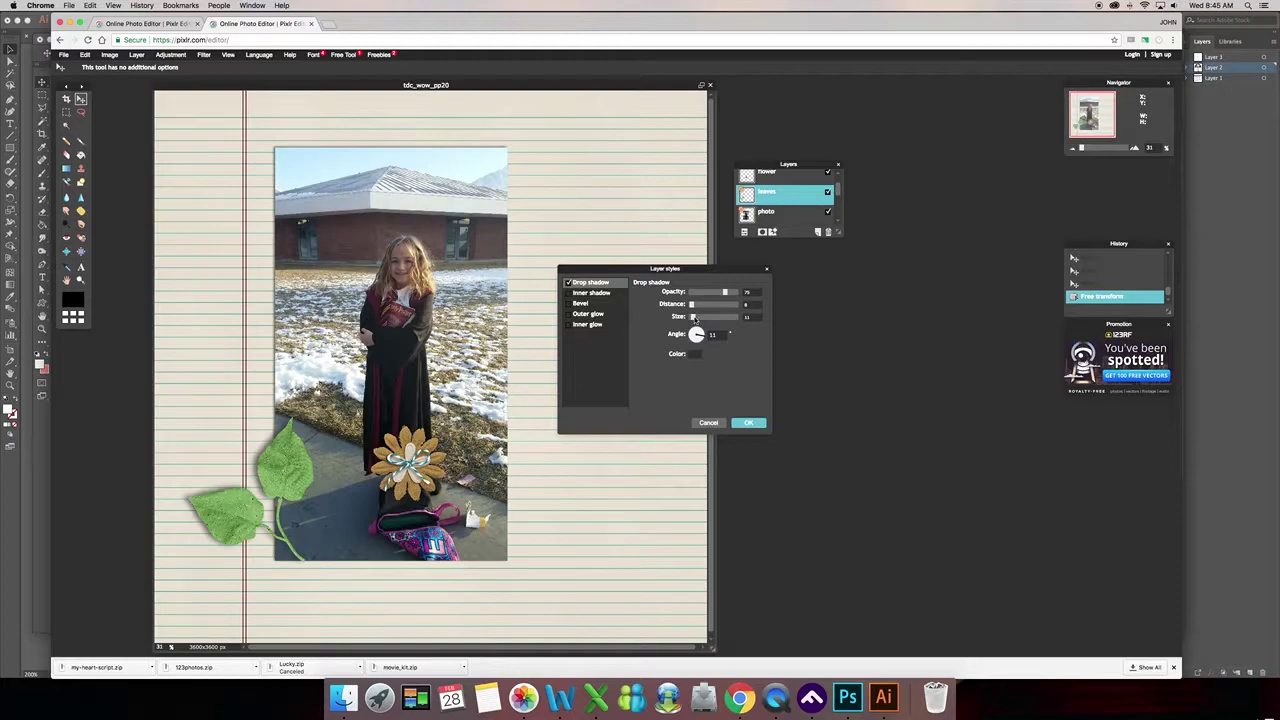
{"action": "left_click_drag", "start_coordinate": [695, 317], "coordinate": [691, 318]}
{"action": "key", "text": "BackSpace"}
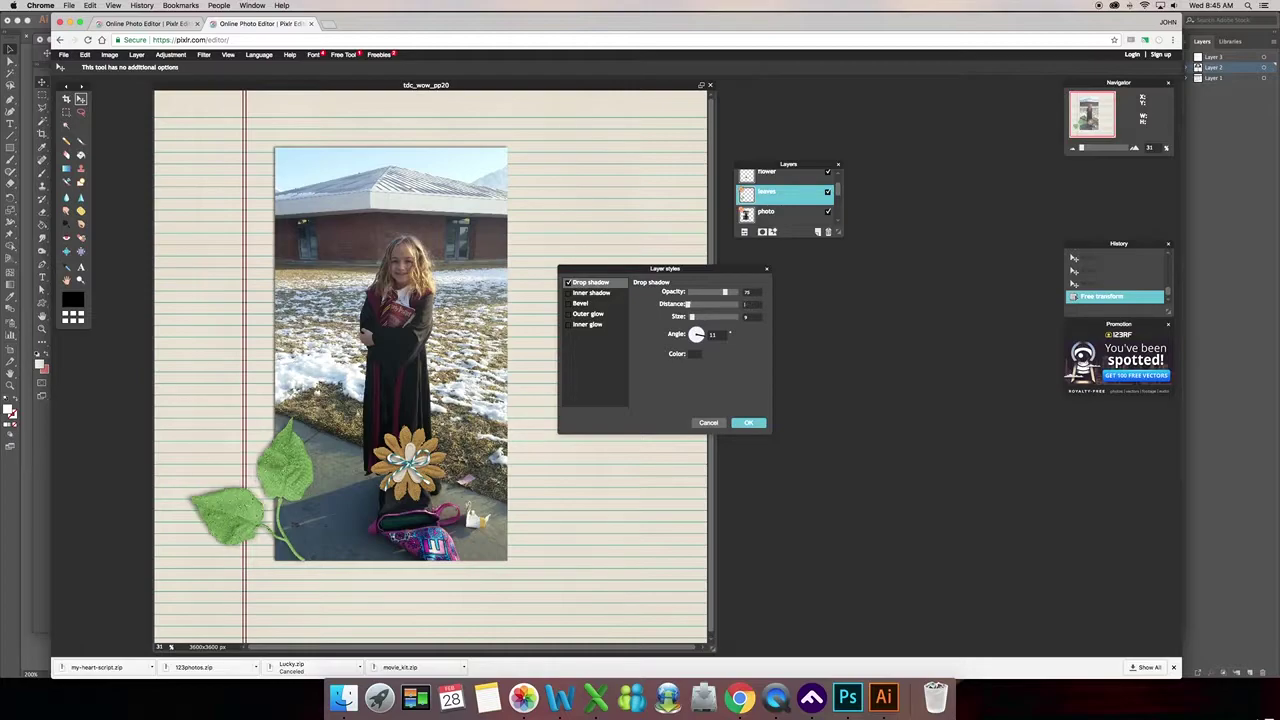
{"action": "type", "text": "5"}
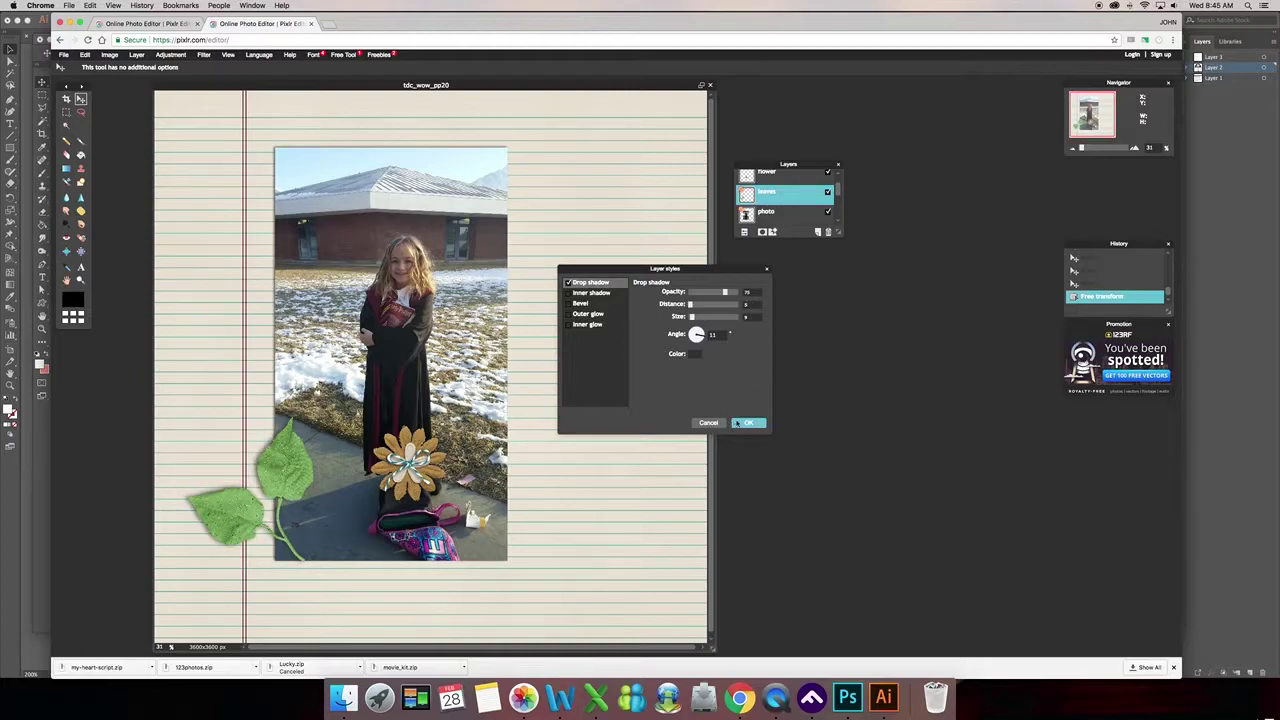
{"action": "left_click", "coordinate": [750, 423]}
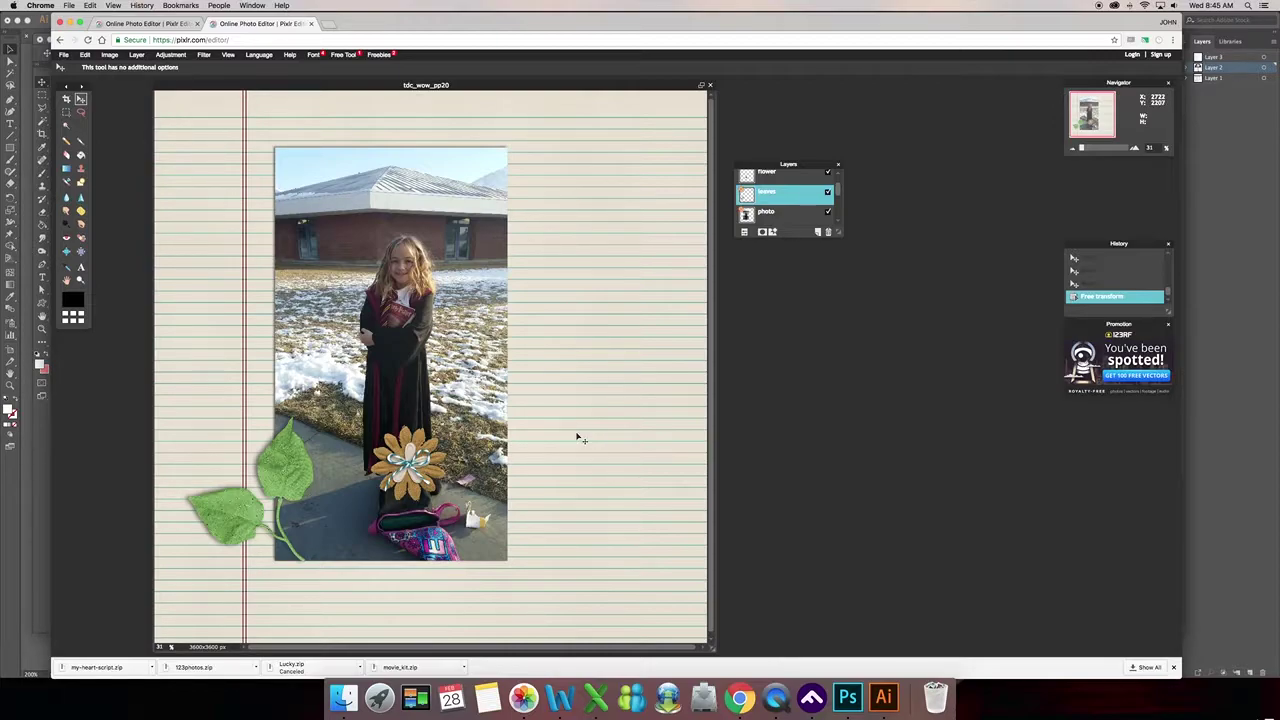
Step: Nudge the leaves, then drag the flower onto them at the photo's lower left
{"action": "mouse_move", "coordinate": [410, 468]}
{"action": "left_mouse_down"}
{"action": "mouse_move", "coordinate": [390, 493]}
{"action": "mouse_move", "coordinate": [411, 471]}
{"action": "left_mouse_up"}
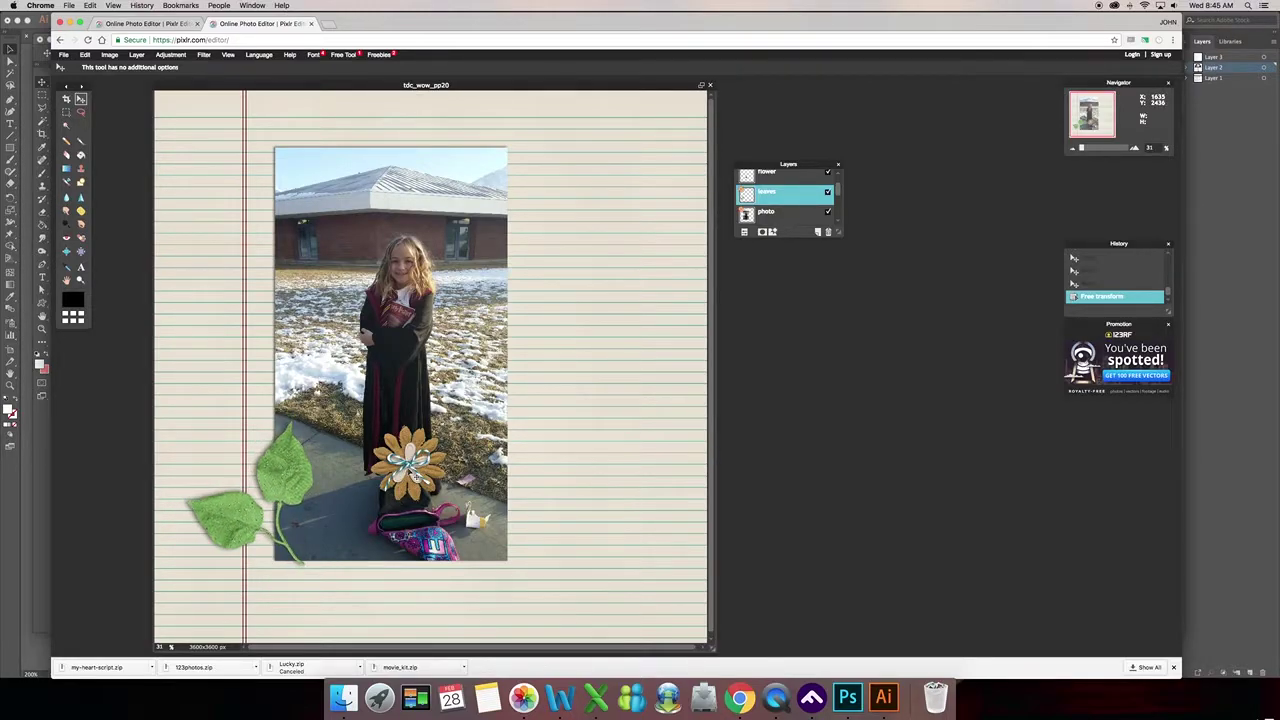
{"action": "left_click", "coordinate": [786, 176]}
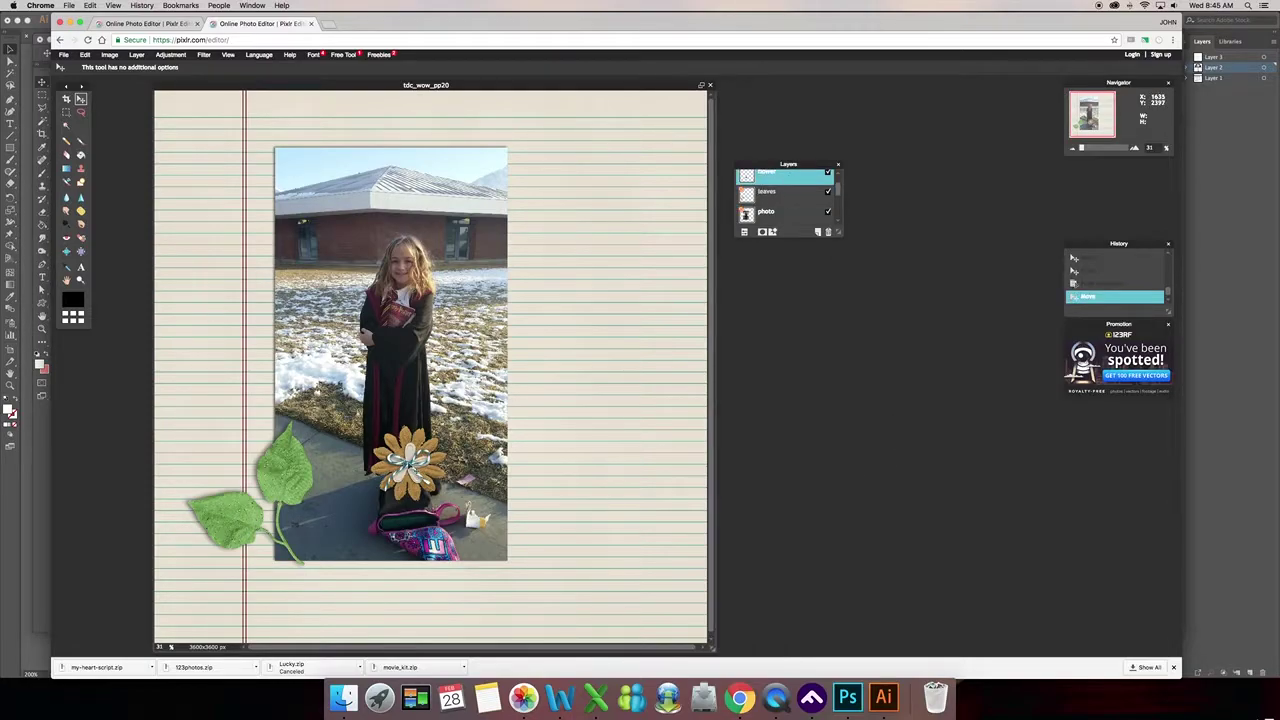
{"action": "left_click_drag", "start_coordinate": [408, 462], "coordinate": [289, 538]}
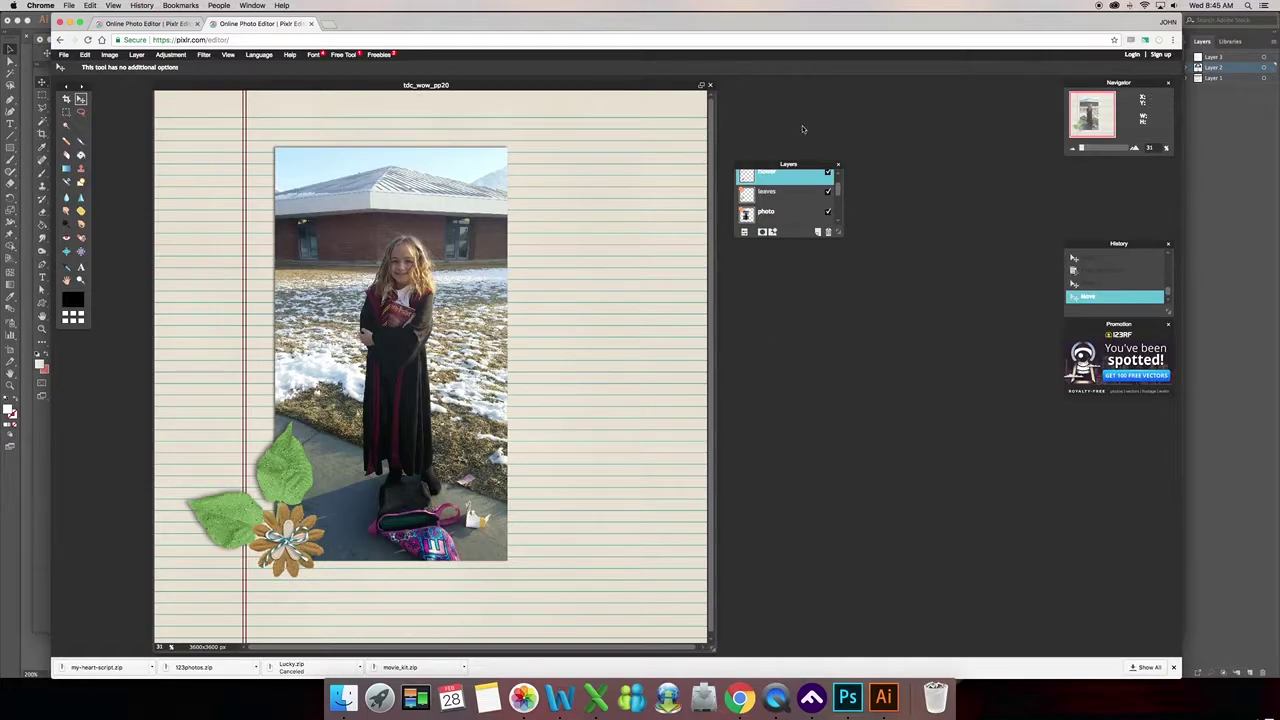
Step: Enable a drop shadow on the flower with a dark brown colour
{"action": "left_click", "coordinate": [774, 232]}
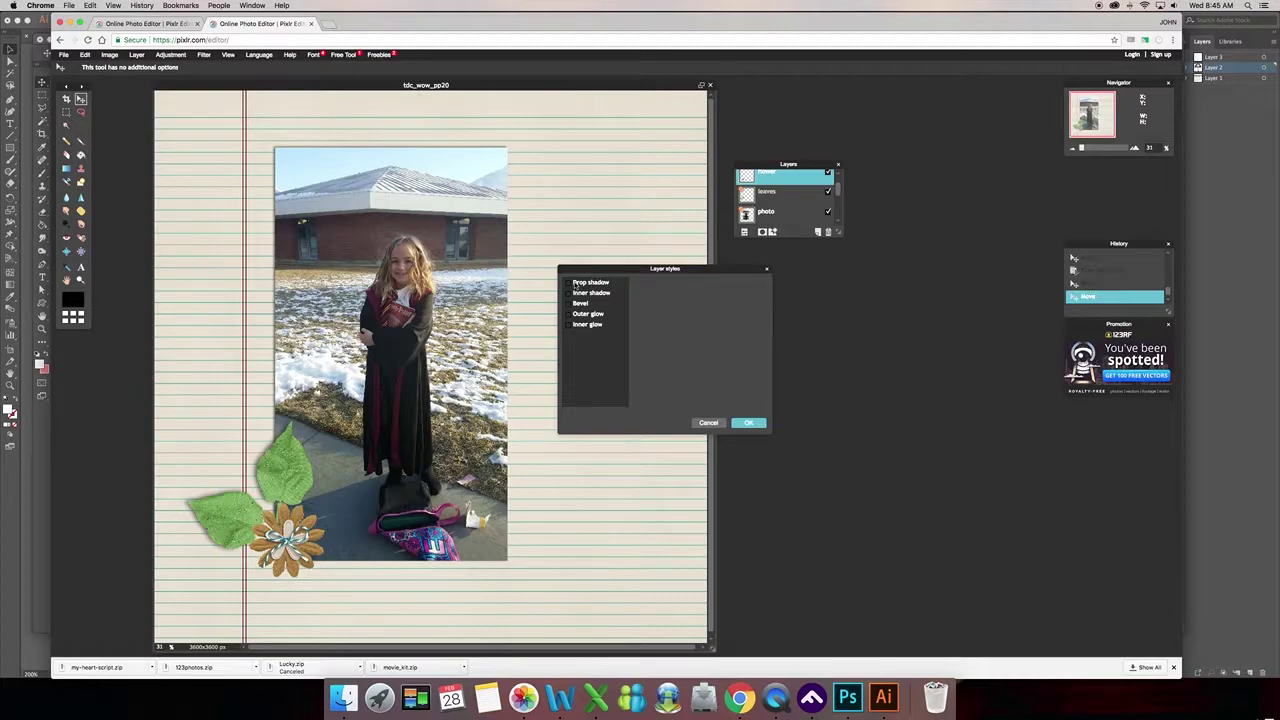
{"action": "left_click", "coordinate": [616, 285]}
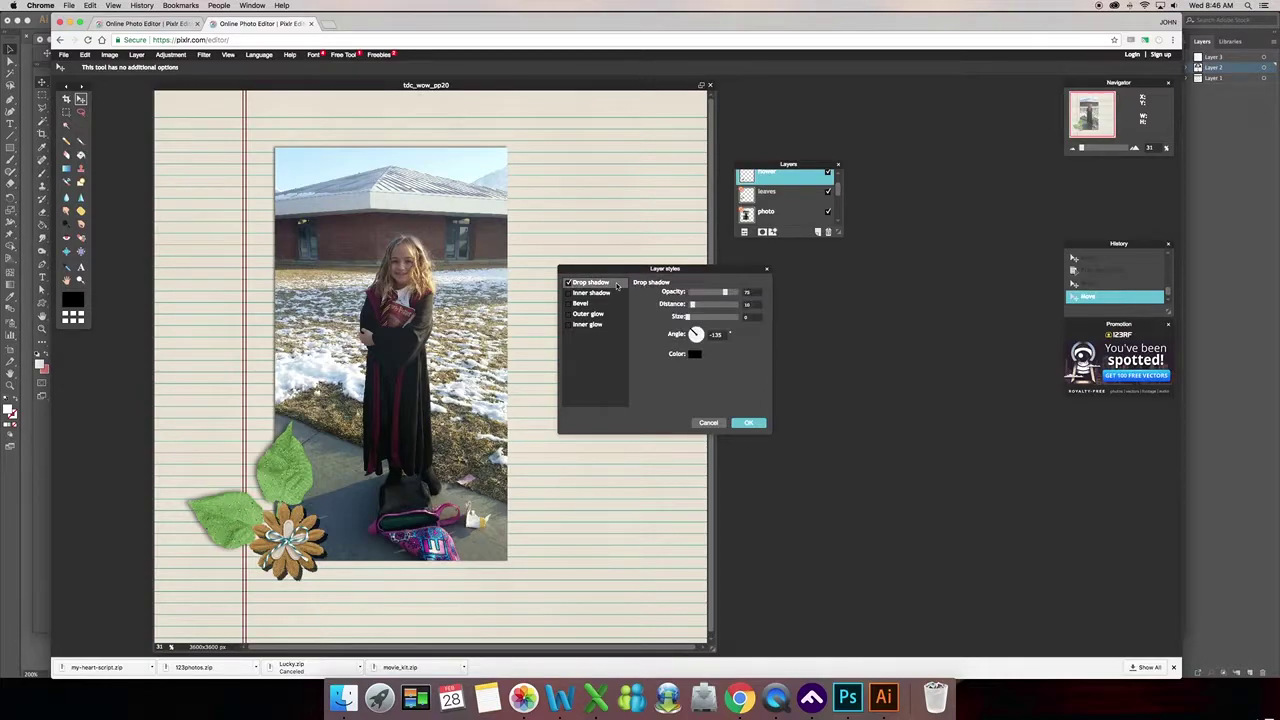
{"action": "left_click", "coordinate": [694, 354]}
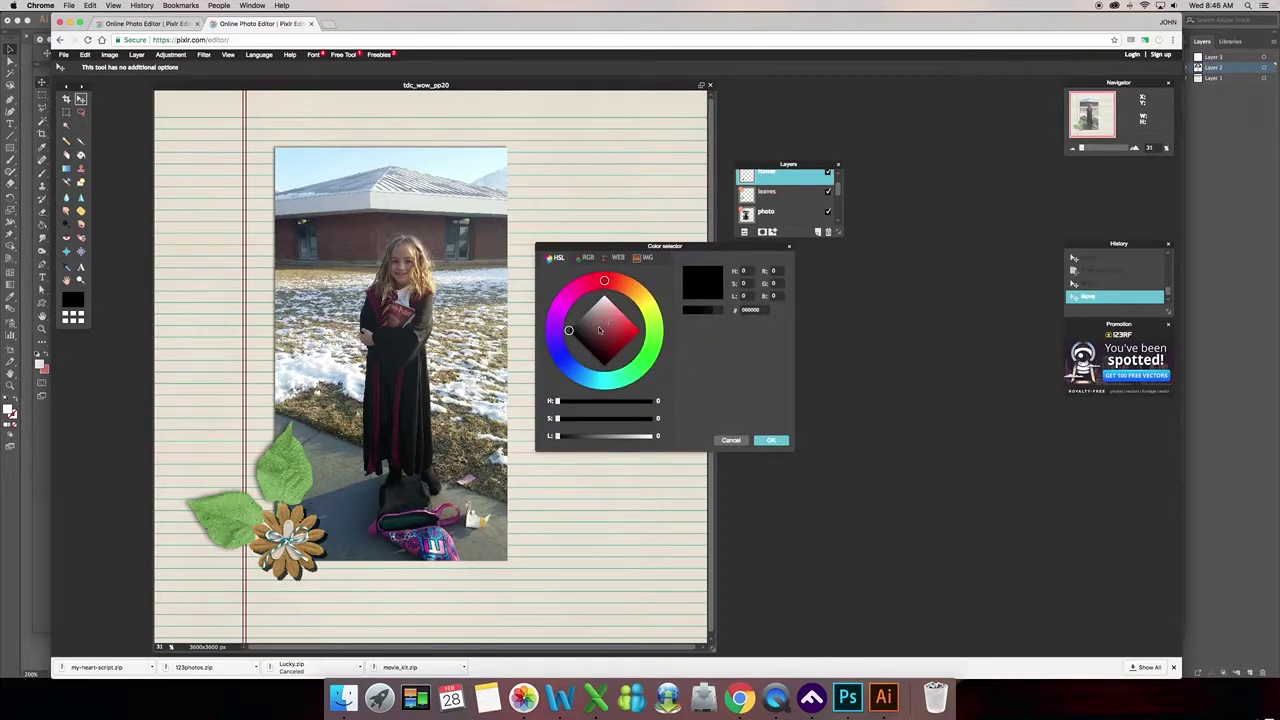
{"action": "left_click", "coordinate": [630, 288]}
{"action": "left_click", "coordinate": [586, 329]}
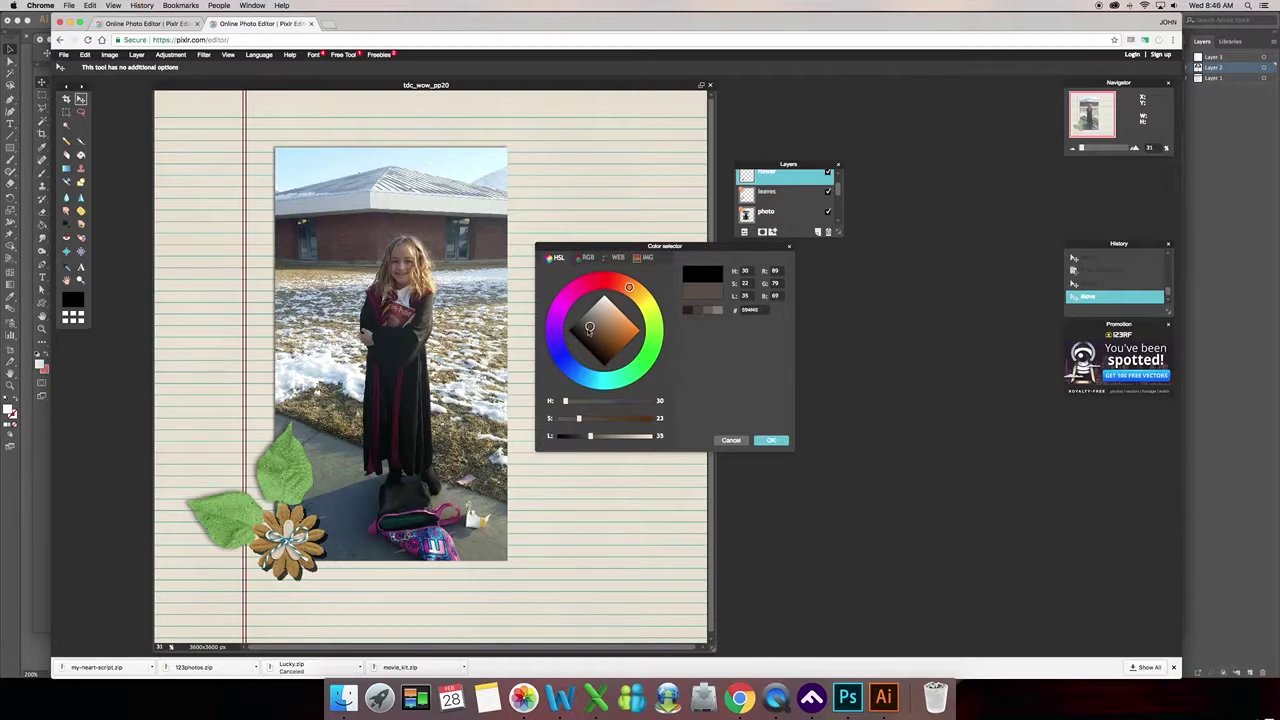
{"action": "left_click", "coordinate": [586, 332]}
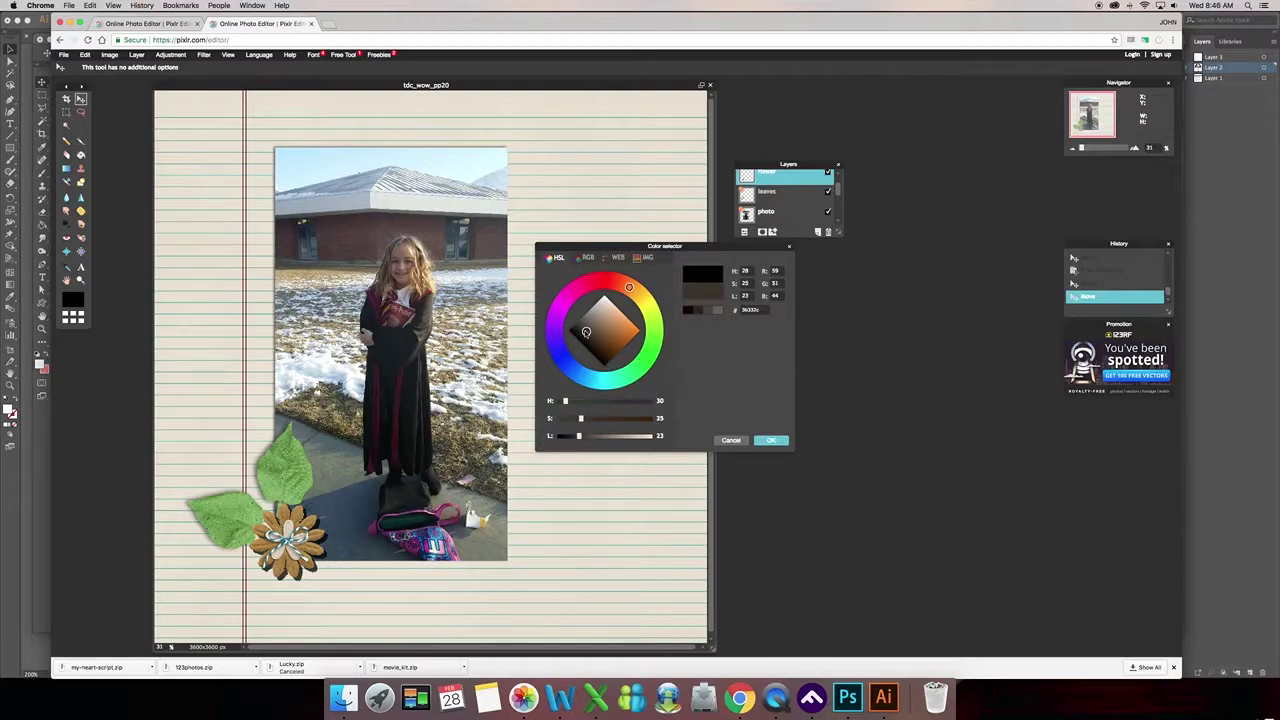
{"action": "left_click", "coordinate": [583, 329]}
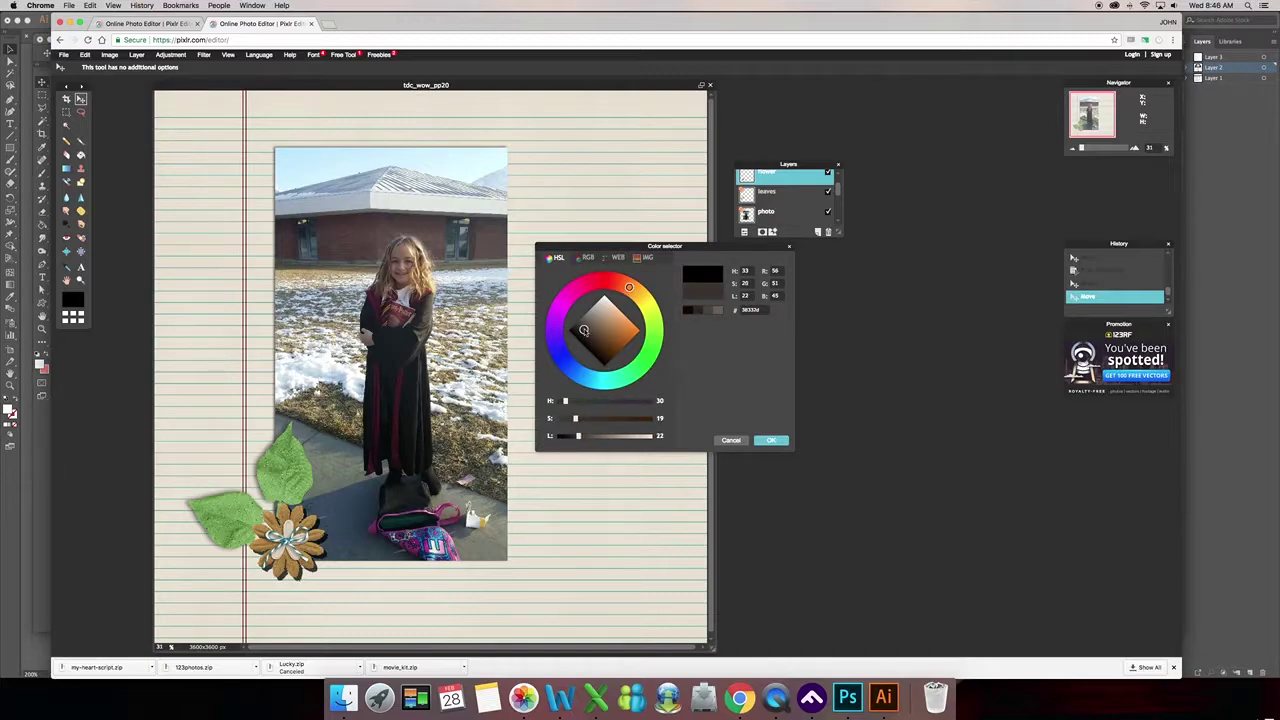
{"action": "left_click", "coordinate": [771, 441]}
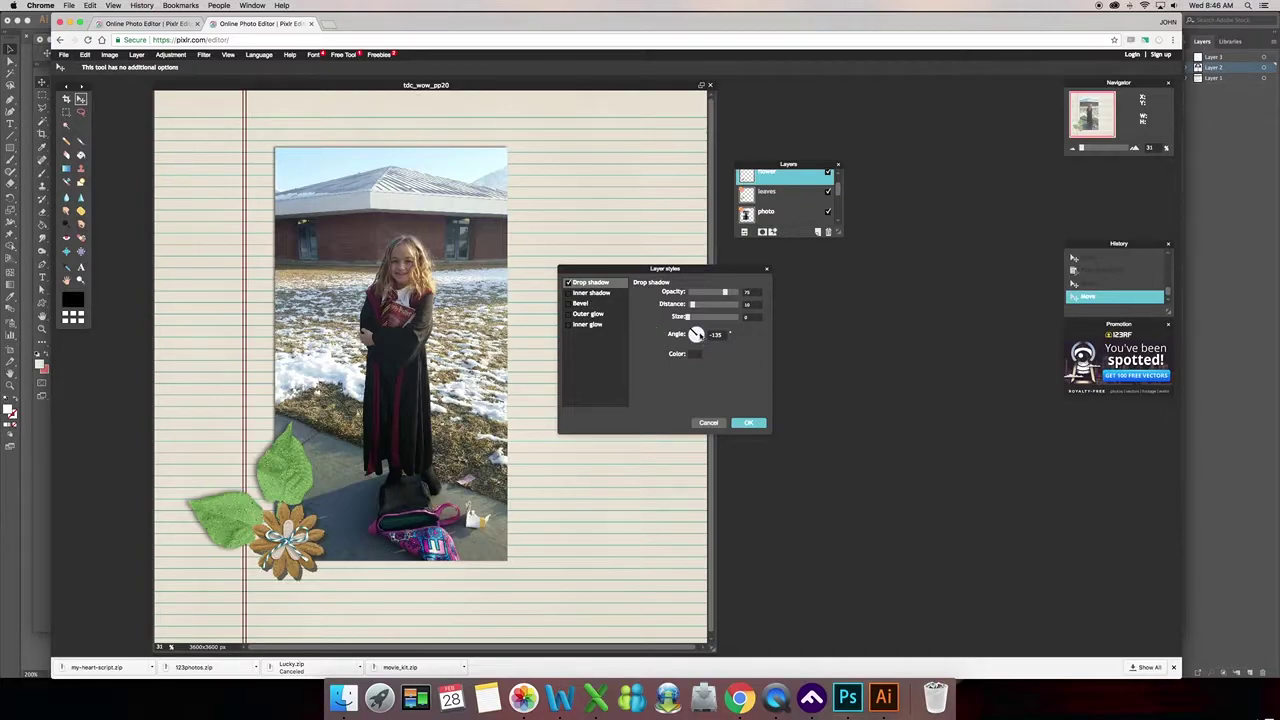
Step: Set the flower's shadow angle to 28 and opacity to 69, apply, and nudge the flower
{"action": "left_click", "coordinate": [701, 337]}
{"action": "left_click_drag", "start_coordinate": [703, 337], "coordinate": [704, 342]}
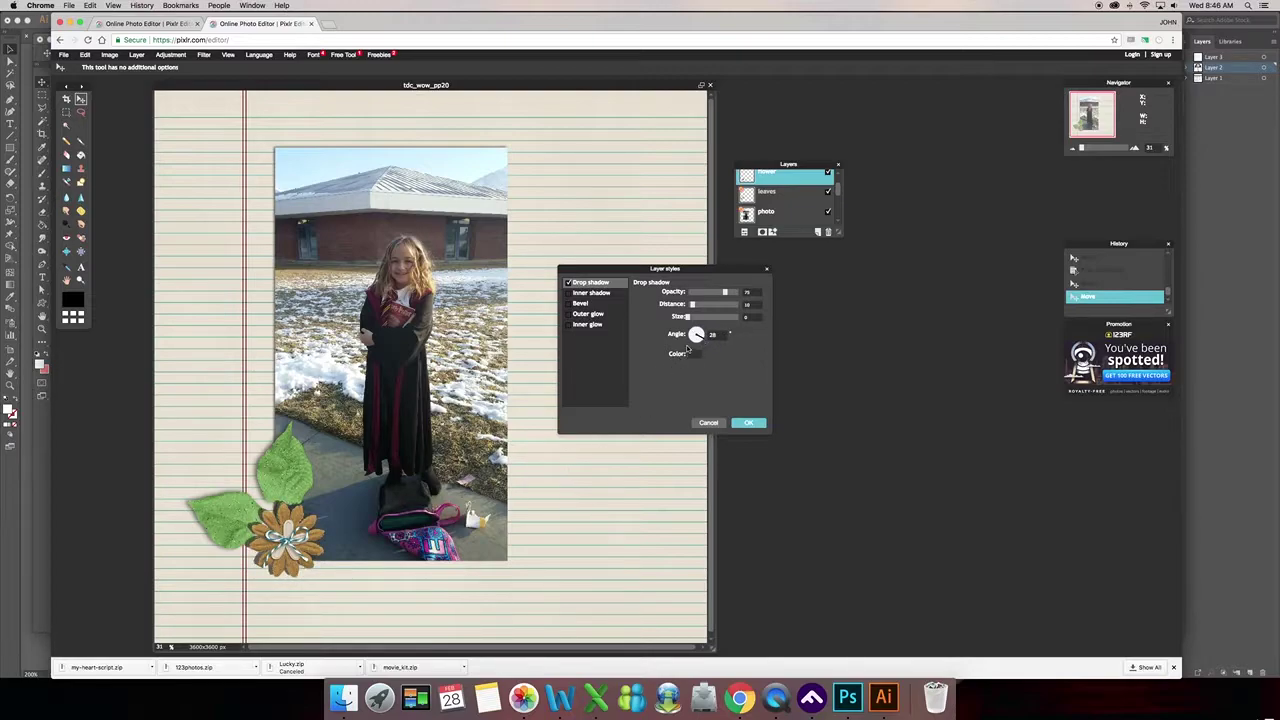
{"action": "left_click_drag", "start_coordinate": [727, 299], "coordinate": [688, 319]}
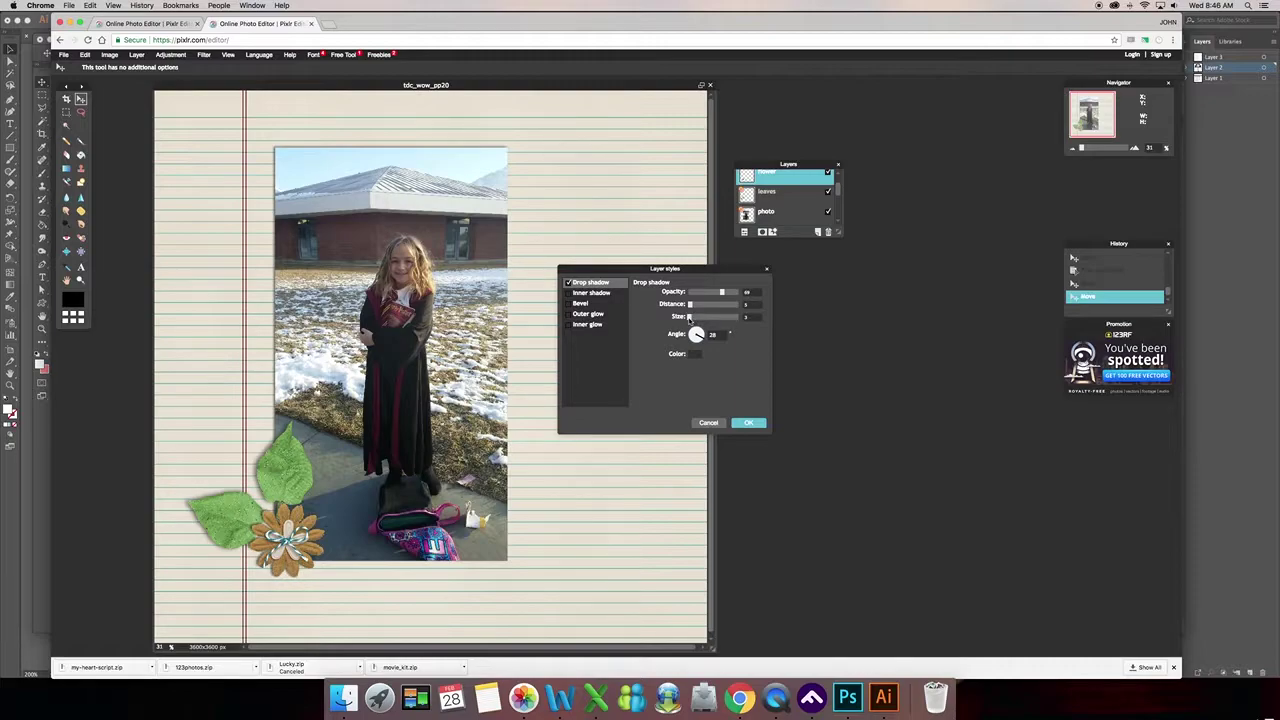
{"action": "left_click", "coordinate": [748, 422]}
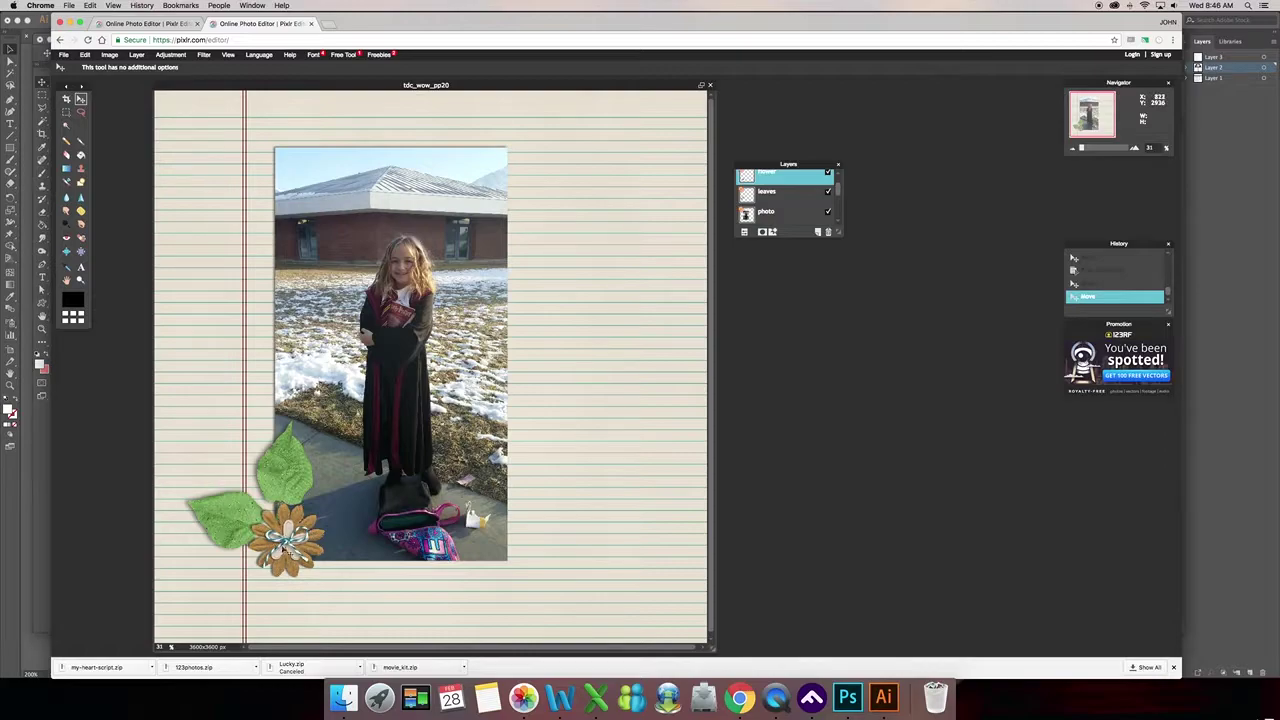
{"action": "mouse_move", "coordinate": [286, 550]}
{"action": "left_mouse_down"}
{"action": "mouse_move", "coordinate": [296, 534]}
{"action": "mouse_move", "coordinate": [294, 552]}
{"action": "mouse_move", "coordinate": [549, 557]}
{"action": "mouse_move", "coordinate": [291, 549]}
{"action": "left_mouse_up"}
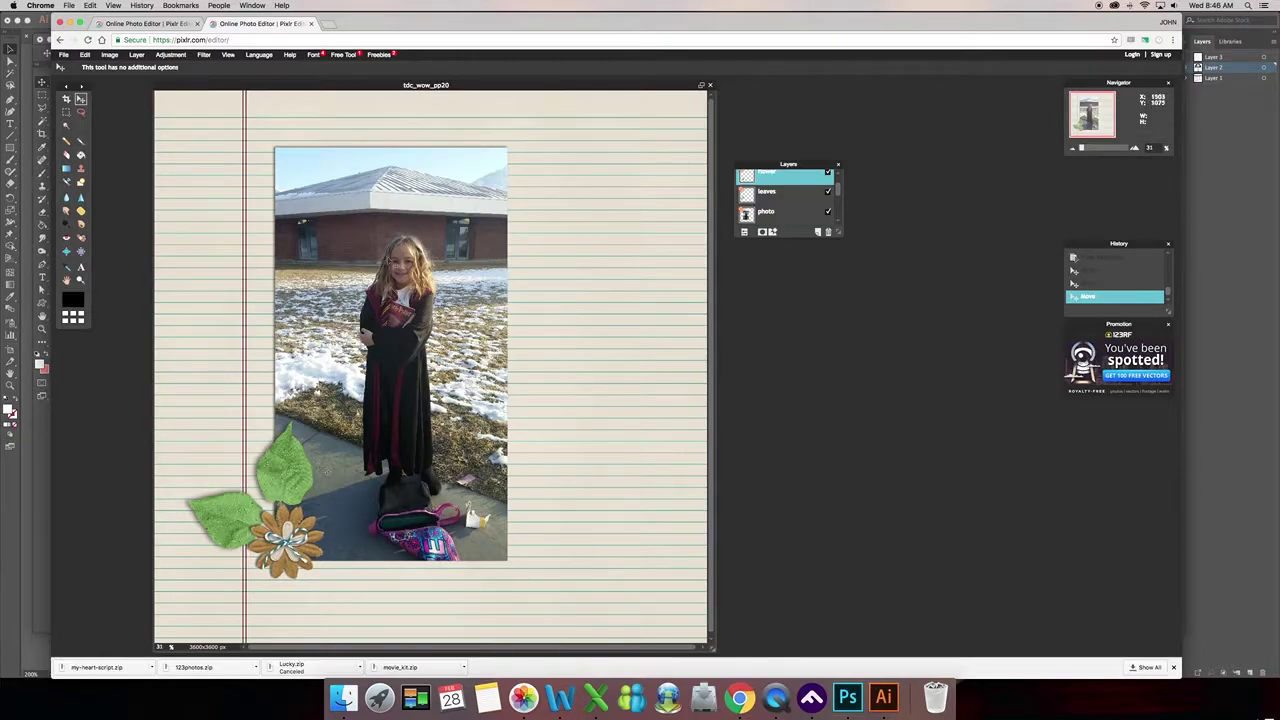